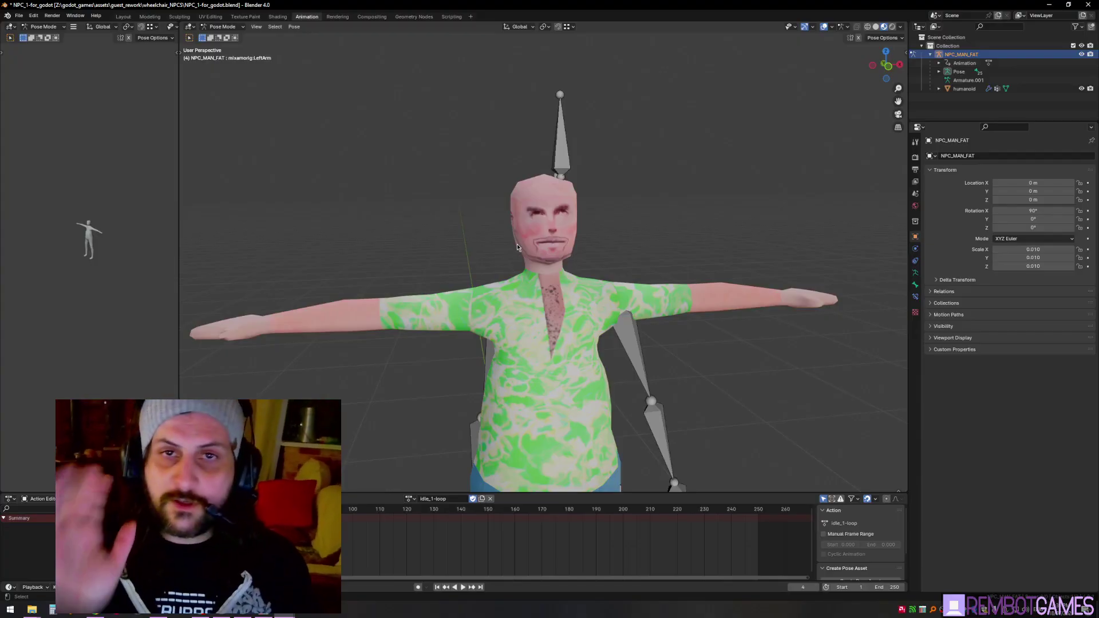
Step: Skip through the Unaccessible trailer on its Steam store page to the scenes showing the NPC character
{"action": "middle_click_drag", "start_coordinate": [517, 244], "coordinate": [528, 184]}
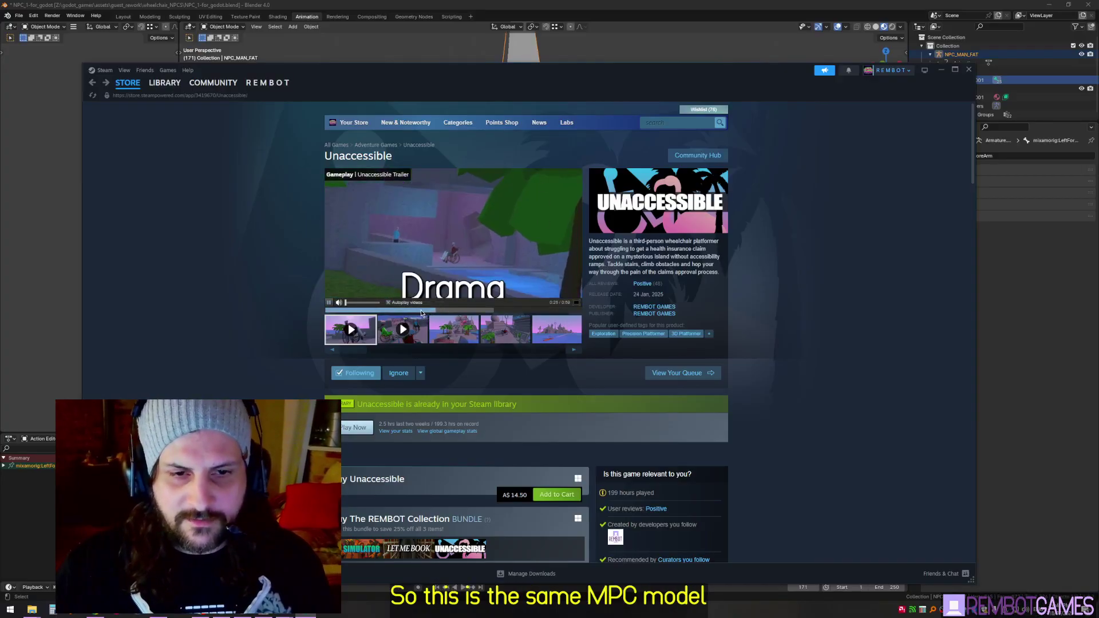
{"action": "left_click", "coordinate": [421, 310]}
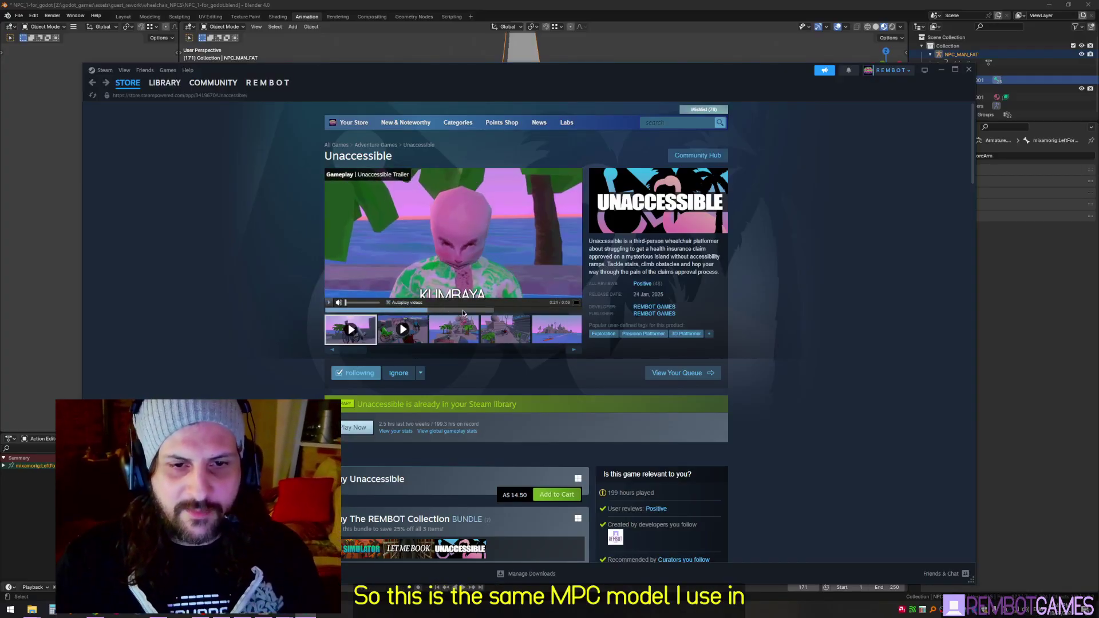
{"action": "left_click", "coordinate": [478, 311]}
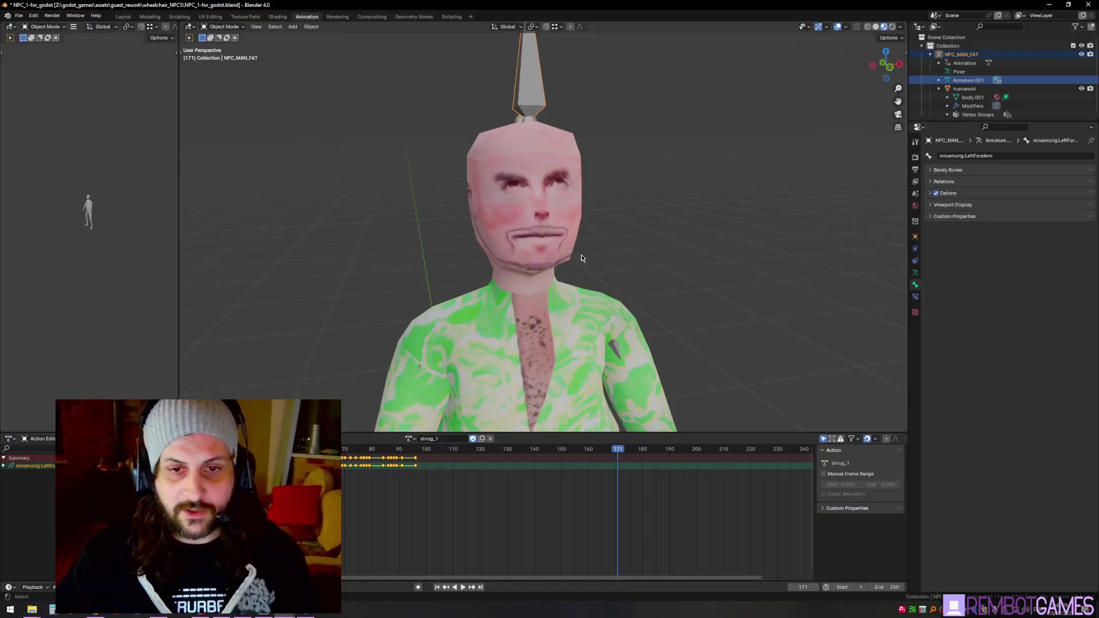
Step: Select the humanoid mesh in Blender and lower its FAT shape key to 0.784
{"action": "middle_click_drag", "start_coordinate": [582, 254], "coordinate": [583, 260]}
{"action": "scroll", "coordinate": [580, 254], "scroll_direction": "down", "scroll_amount": 4}
{"action": "left_click", "coordinate": [576, 293]}
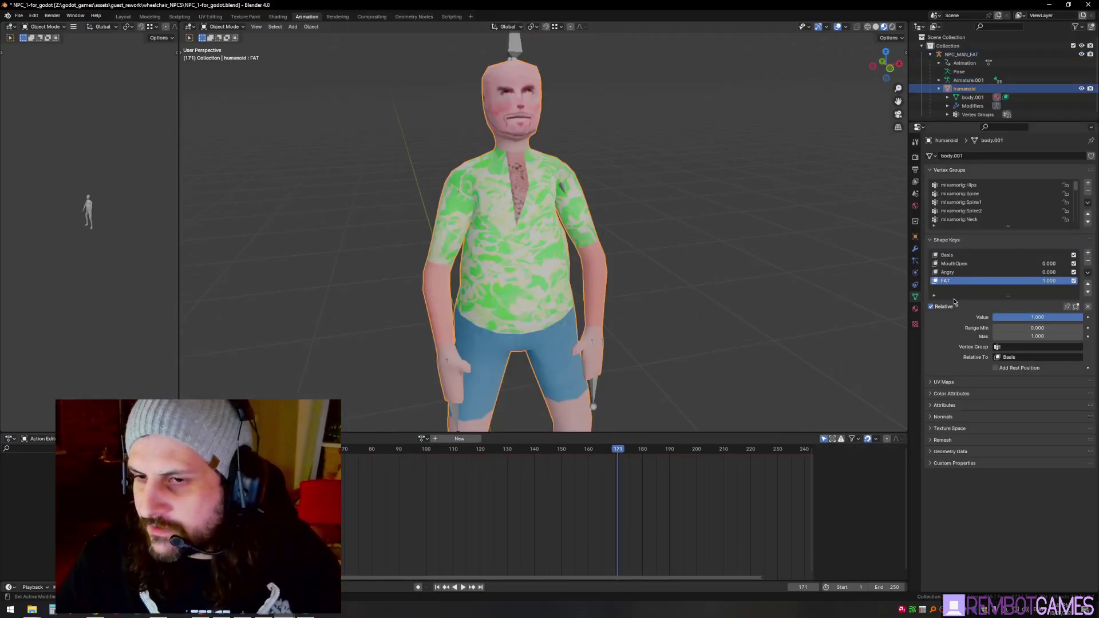
{"action": "scroll", "coordinate": [600, 243], "scroll_direction": "down", "scroll_amount": 4}
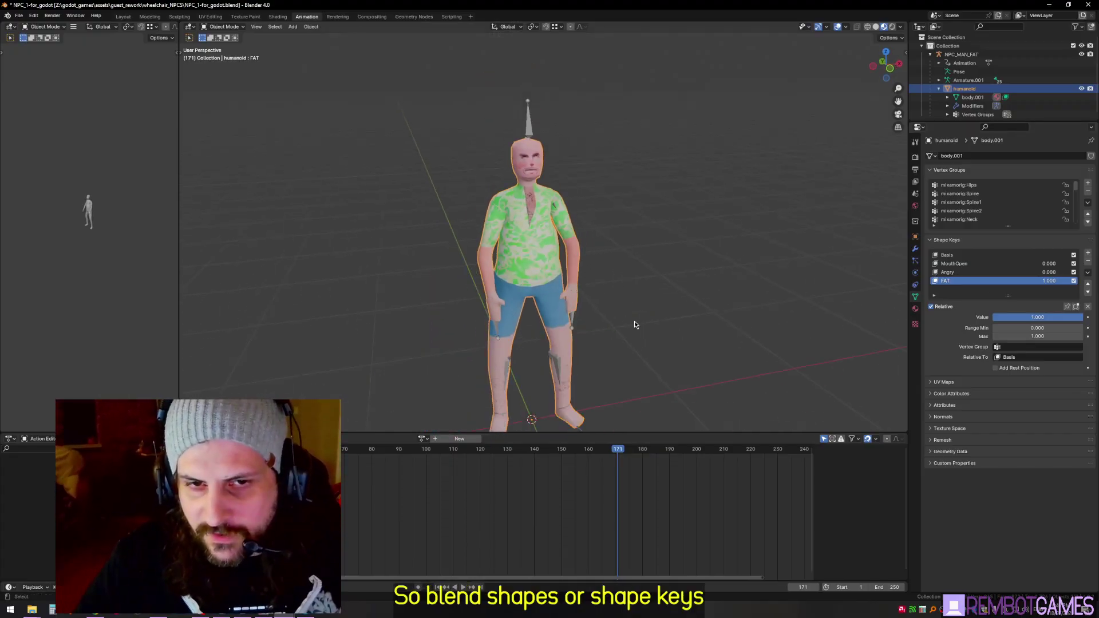
{"action": "scroll", "coordinate": [632, 312], "scroll_direction": "up", "scroll_amount": 2}
{"action": "middle_click_drag", "start_coordinate": [633, 322], "coordinate": [634, 316]}
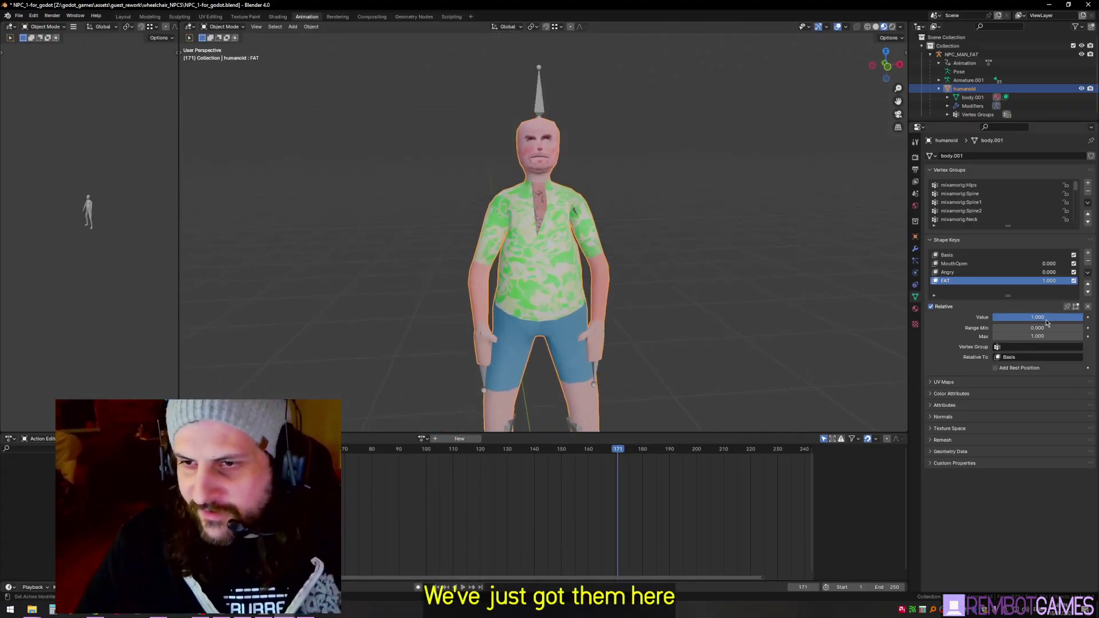
{"action": "left_click_drag", "start_coordinate": [1047, 322], "coordinate": [994, 317]}
Step: Set the Angry shape key's range minimum to -1.000 and its value to 1.000
{"action": "left_click", "coordinate": [975, 272]}
{"action": "scroll", "coordinate": [560, 152], "scroll_direction": "up", "scroll_amount": 4}
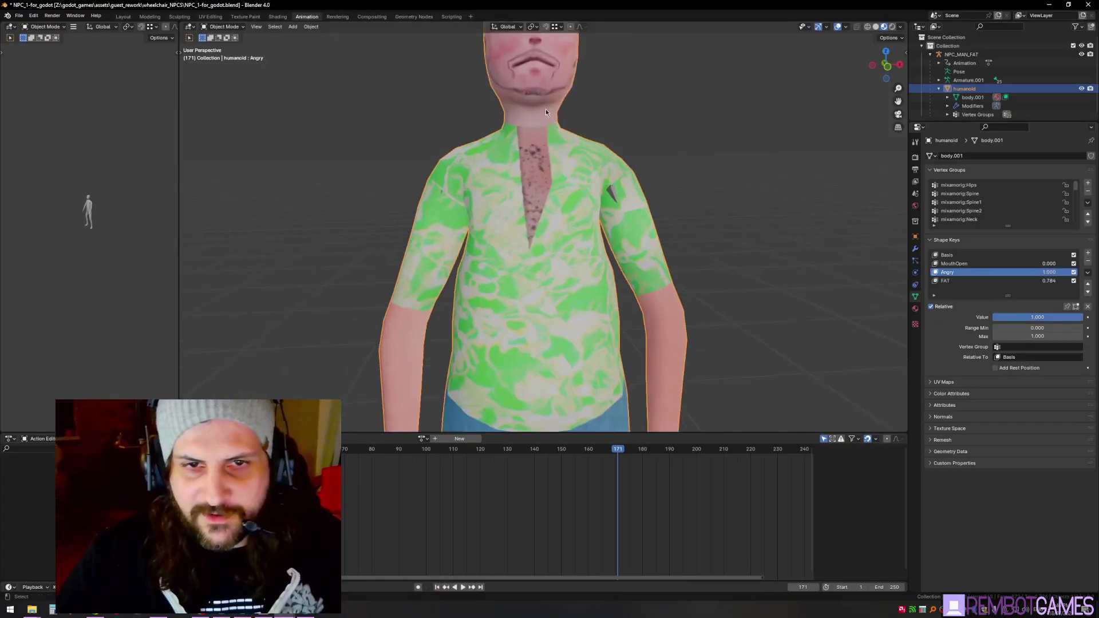
{"action": "middle_click_drag", "start_coordinate": [546, 109], "coordinate": [563, 319], "text": "shift"}
{"action": "scroll", "coordinate": [562, 319], "scroll_direction": "up", "scroll_amount": 4}
{"action": "scroll", "coordinate": [563, 316], "scroll_direction": "up", "scroll_amount": 1}
{"action": "middle_click_drag", "start_coordinate": [575, 236], "coordinate": [587, 100], "text": "shift"}
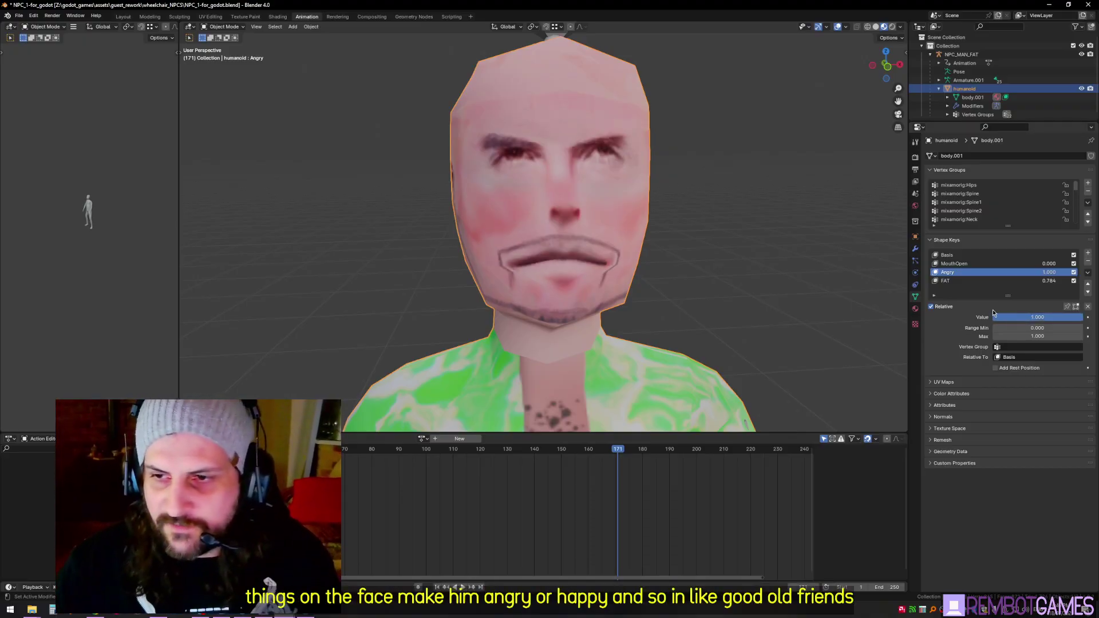
{"action": "left_click", "coordinate": [1034, 327]}
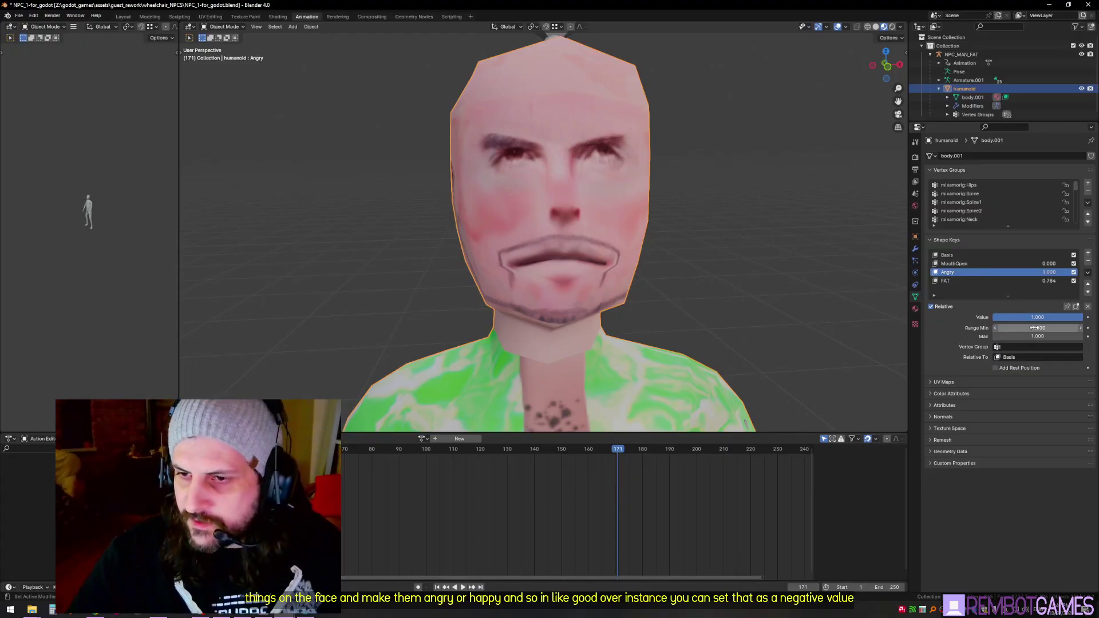
{"action": "mouse_move", "coordinate": [1065, 319]}
{"action": "left_mouse_down"}
{"action": "mouse_move", "coordinate": [996, 318]}
{"action": "mouse_move", "coordinate": [1065, 318]}
{"action": "left_mouse_up"}
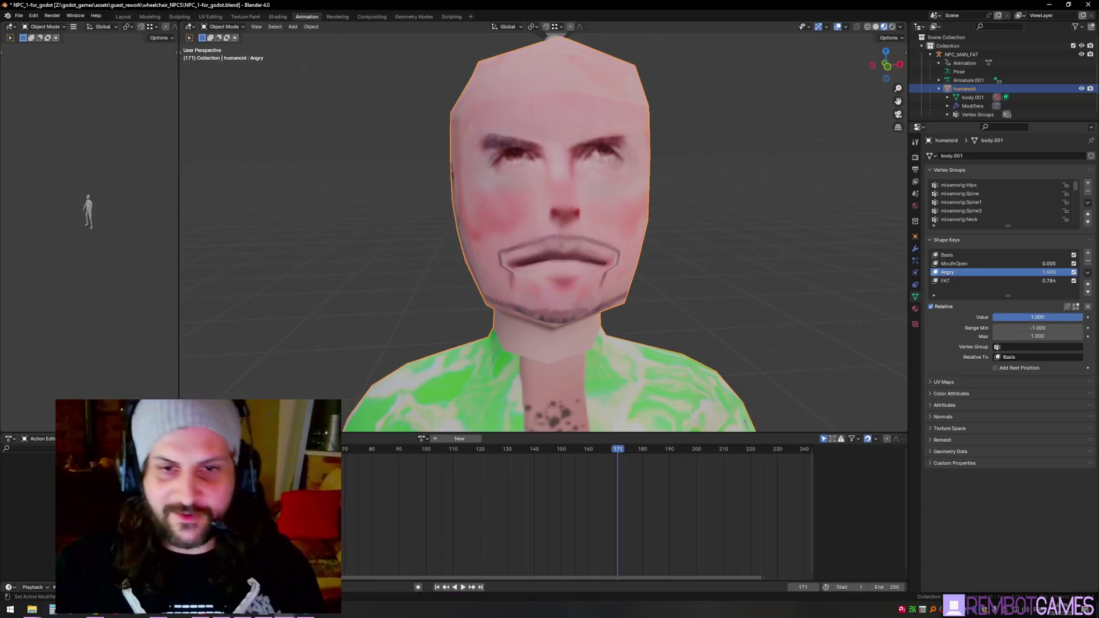
Step: Set the MouthOpen shape key to 1.000 and examine the open mouth's geometry from the side
{"action": "left_click", "coordinate": [968, 264]}
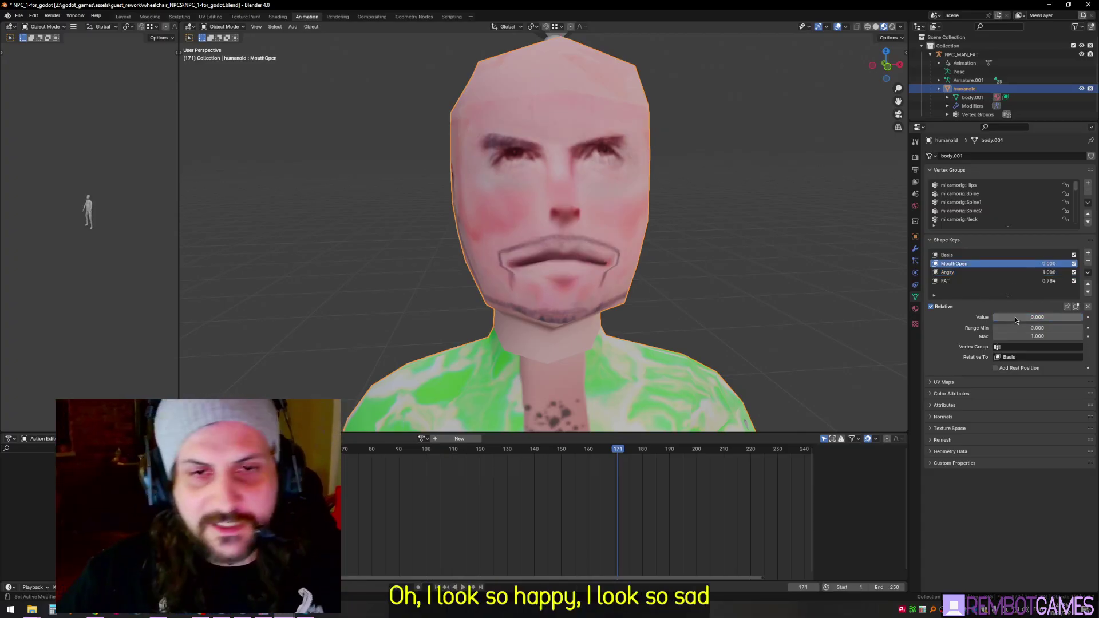
{"action": "mouse_move", "coordinate": [1015, 318]}
{"action": "left_mouse_down"}
{"action": "mouse_move", "coordinate": [1082, 318]}
{"action": "mouse_move", "coordinate": [995, 318]}
{"action": "left_mouse_up"}
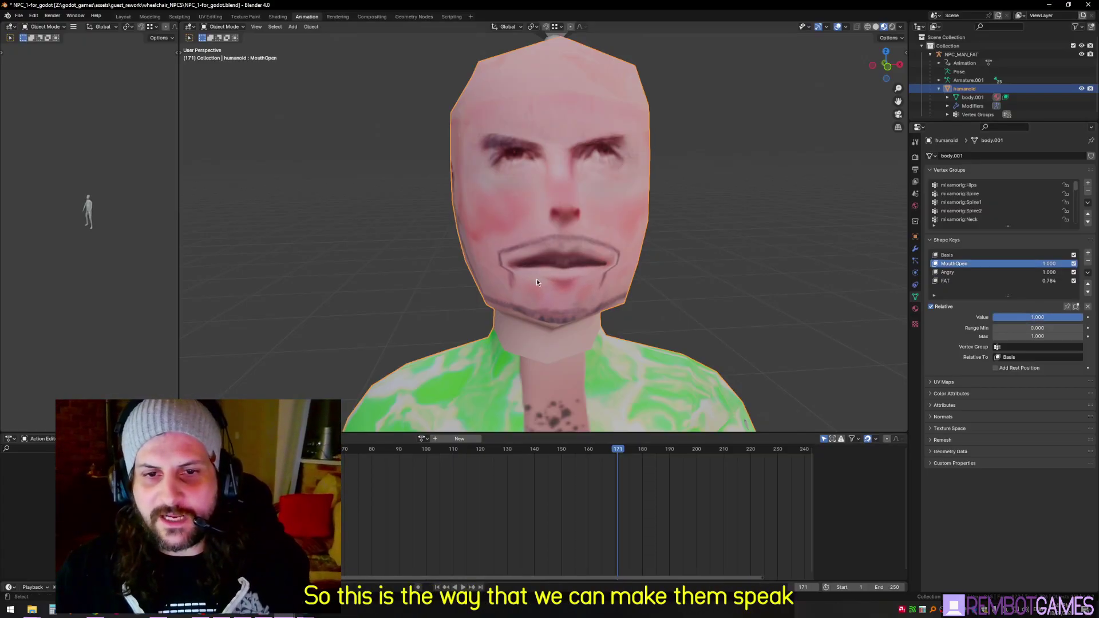
{"action": "middle_click_drag", "start_coordinate": [537, 279], "coordinate": [561, 270]}
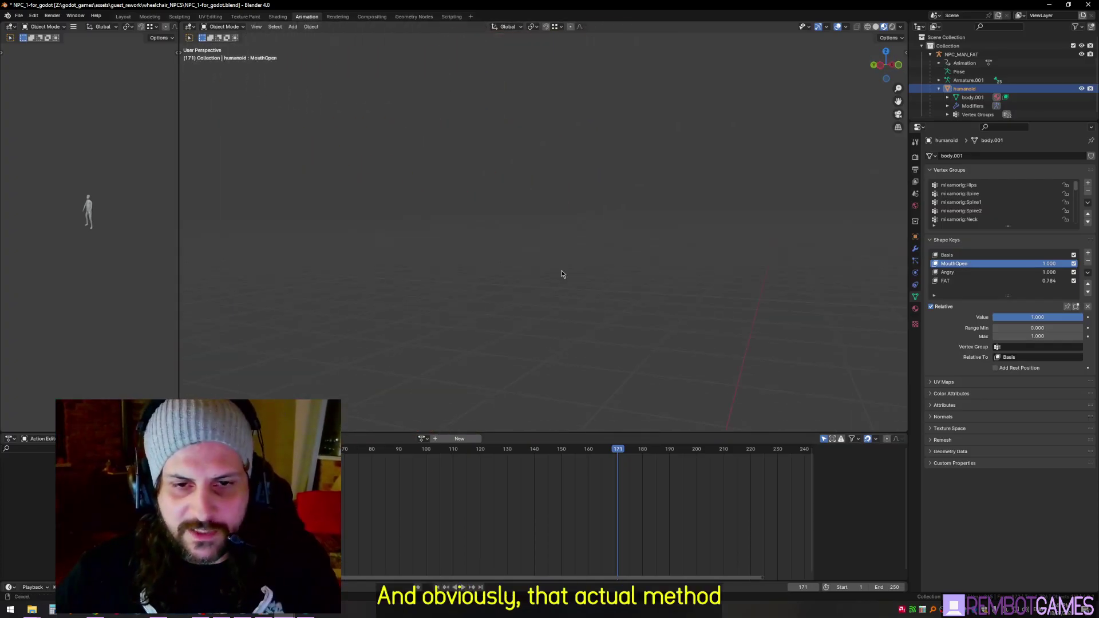
{"action": "key", "text": "KP_Decimal"}
{"action": "scroll", "coordinate": [504, 109], "scroll_direction": "up", "scroll_amount": 6}
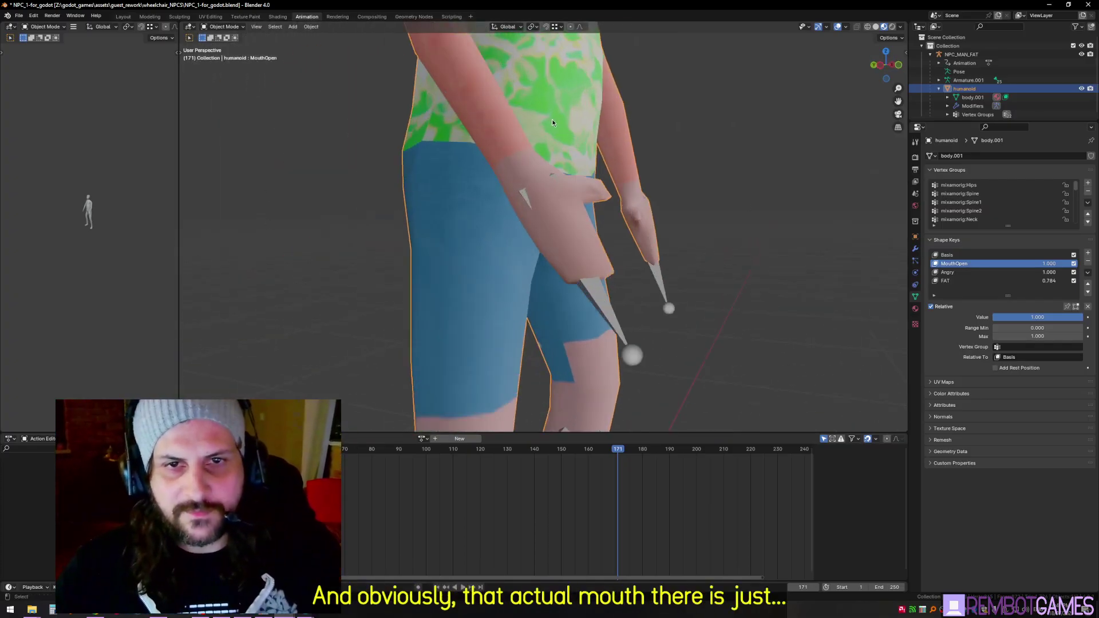
{"action": "middle_click_drag", "start_coordinate": [573, 121], "coordinate": [564, 201], "text": "shift"}
{"action": "scroll", "coordinate": [564, 200], "scroll_direction": "up", "scroll_amount": 6}
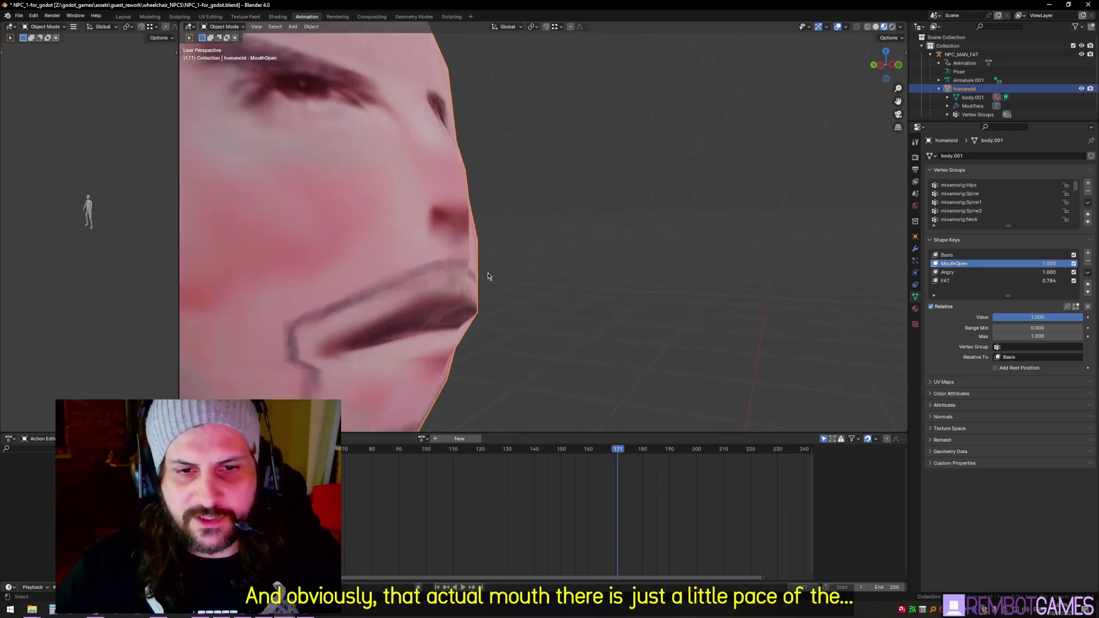
{"action": "middle_click_drag", "start_coordinate": [488, 275], "coordinate": [519, 263]}
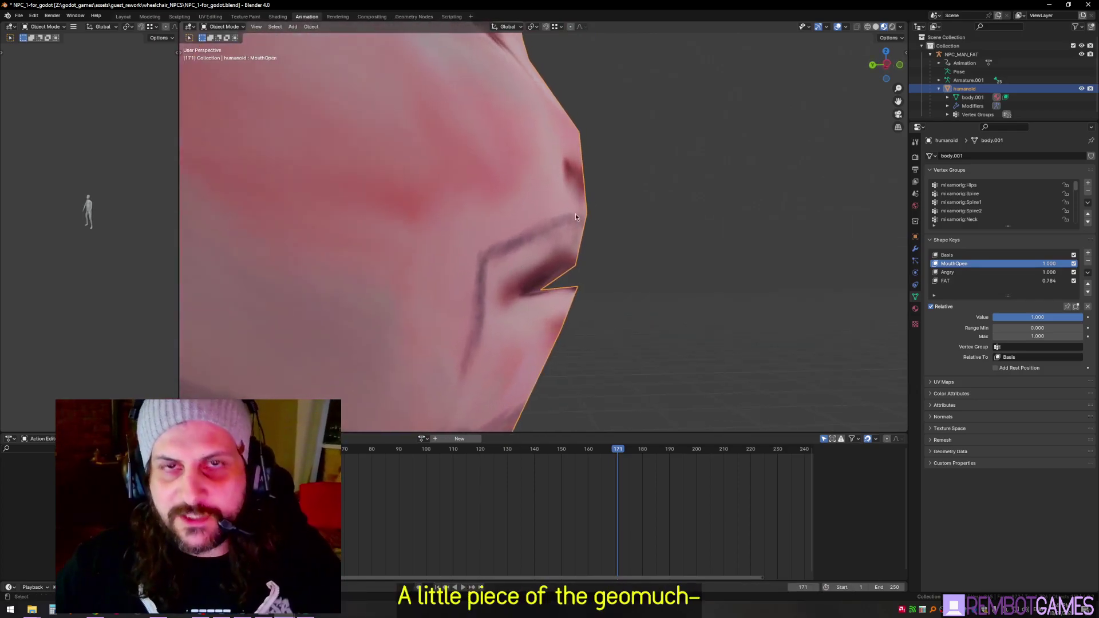
{"action": "middle_click_drag", "start_coordinate": [579, 198], "coordinate": [562, 196]}
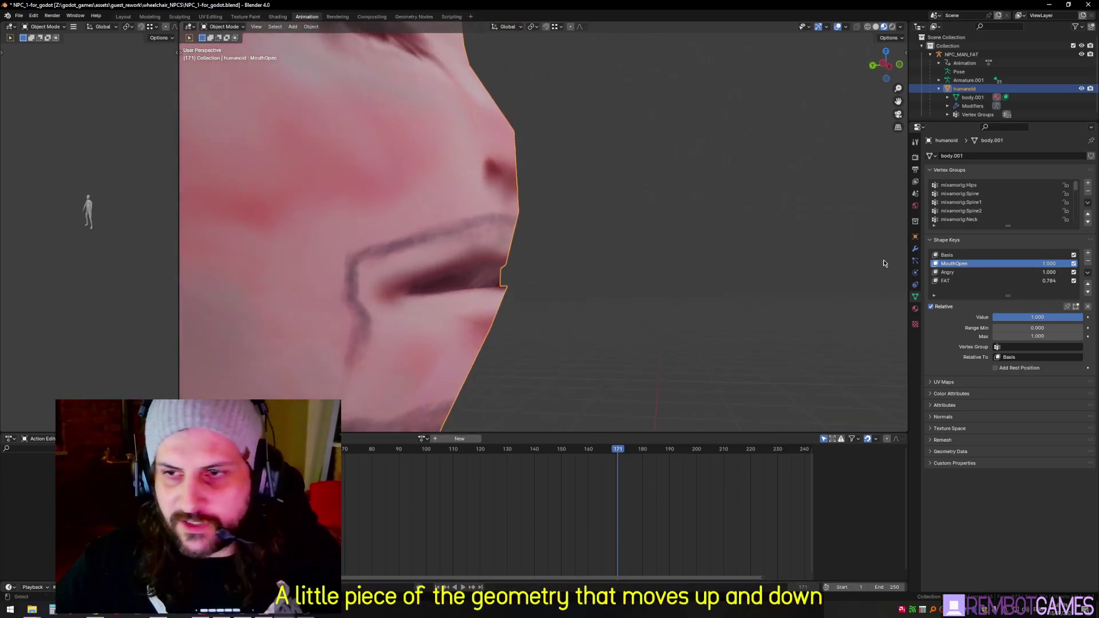
Step: Lower the MouthOpen shape key back to 0.000, checking the mouth from the side and front
{"action": "left_click_drag", "start_coordinate": [1053, 318], "coordinate": [1006, 317]}
{"action": "middle_click_drag", "start_coordinate": [641, 255], "coordinate": [658, 258]}
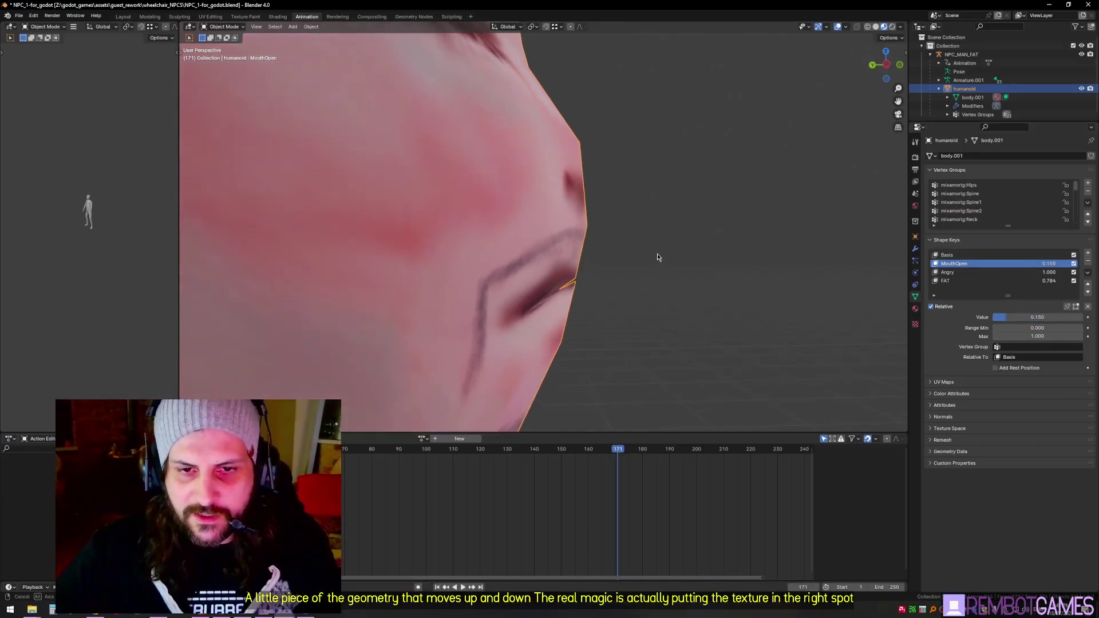
{"action": "mouse_move", "coordinate": [994, 317]}
{"action": "left_mouse_down"}
{"action": "mouse_move", "coordinate": [1055, 318]}
{"action": "mouse_move", "coordinate": [993, 317]}
{"action": "left_mouse_up"}
{"action": "middle_click_drag", "start_coordinate": [674, 244], "coordinate": [545, 250]}
{"action": "scroll", "coordinate": [545, 250], "scroll_direction": "down", "scroll_amount": 6}
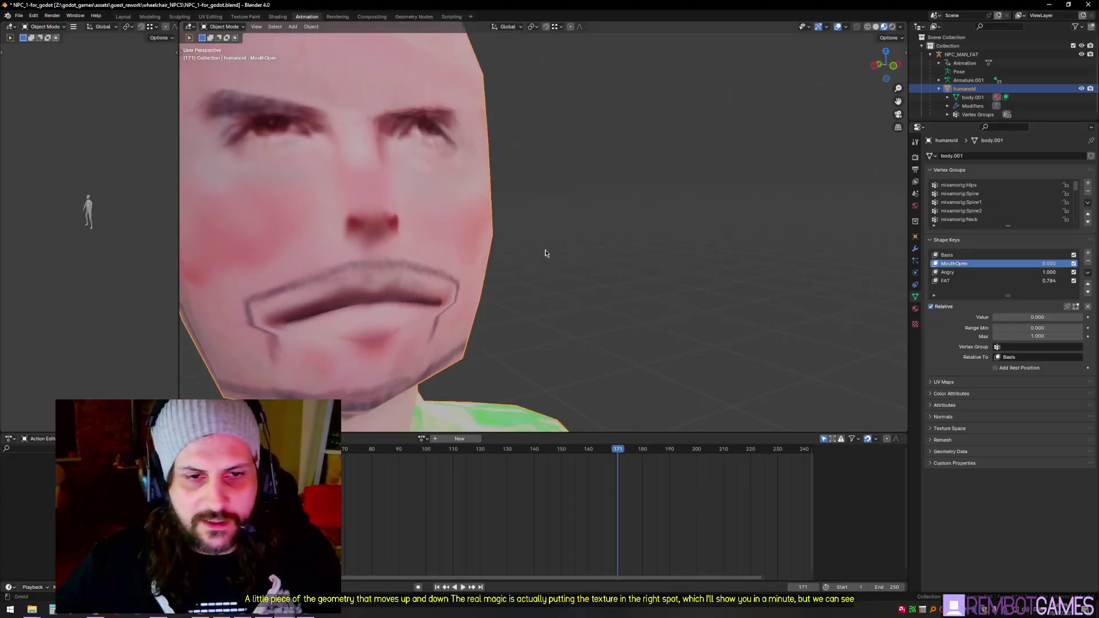
{"action": "middle_click_drag", "start_coordinate": [401, 243], "coordinate": [434, 248]}
{"action": "scroll", "coordinate": [434, 247], "scroll_direction": "up", "scroll_amount": 1}
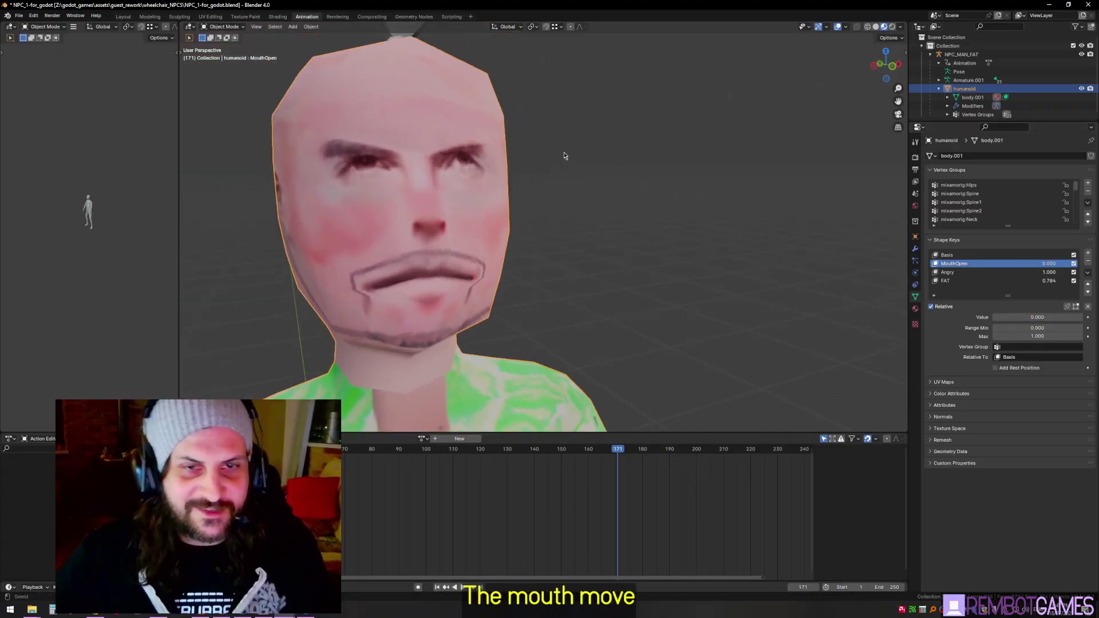
{"action": "middle_click_drag", "start_coordinate": [562, 157], "coordinate": [681, 164]}
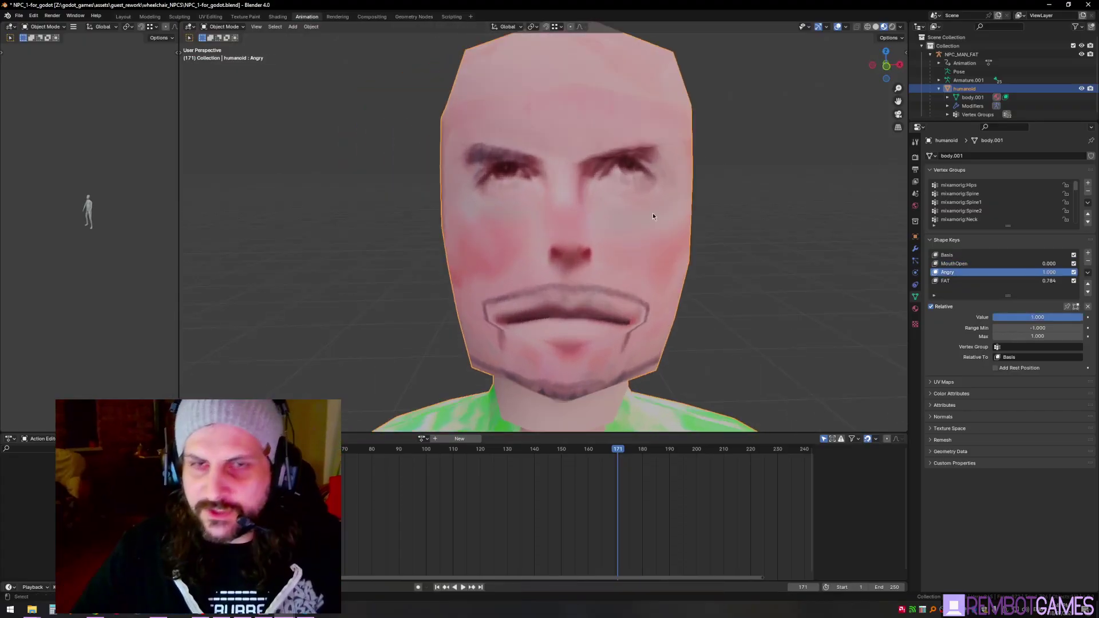
Step: Set the FAT shape key to 0.000 and make MouthOpen the active shape key
{"action": "scroll", "coordinate": [707, 231], "scroll_direction": "down", "scroll_amount": 10}
{"action": "left_click", "coordinate": [947, 281]}
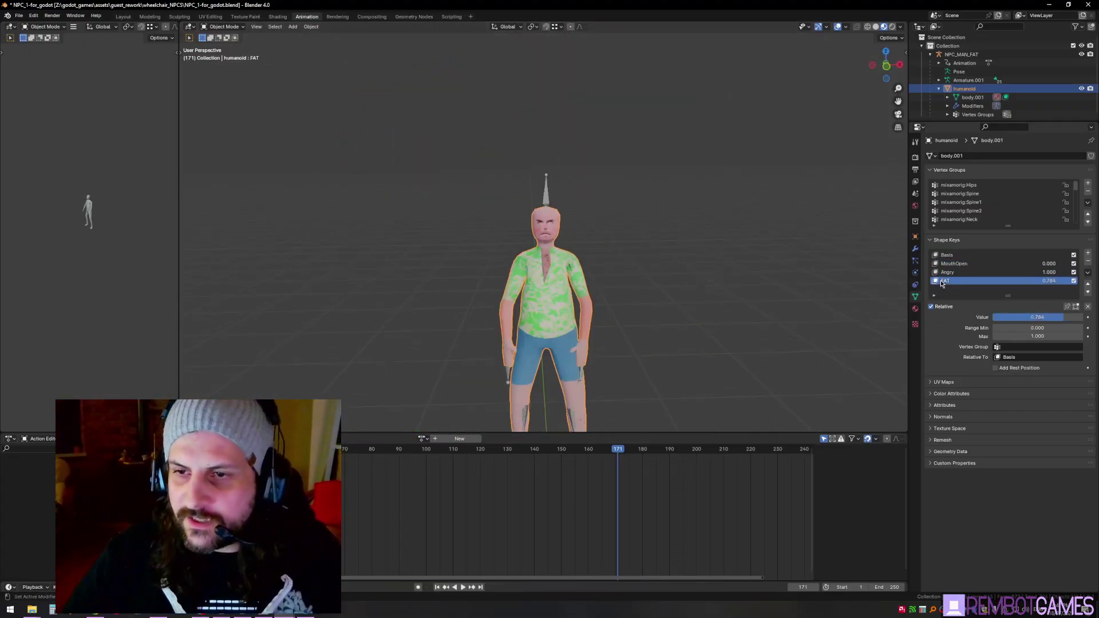
{"action": "left_click_drag", "start_coordinate": [1051, 317], "coordinate": [976, 317]}
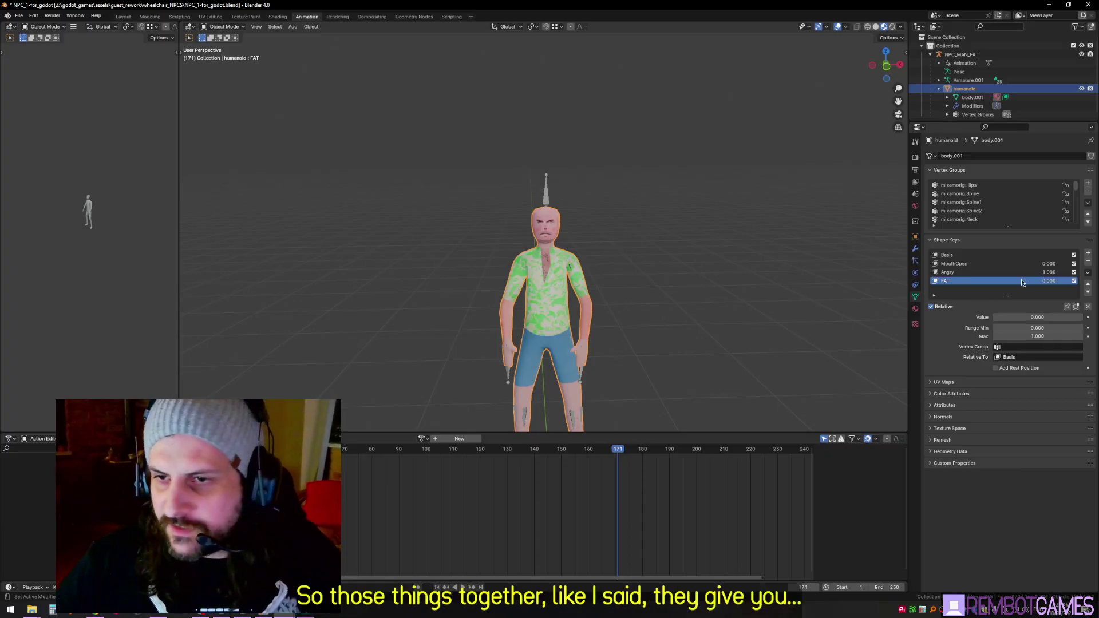
{"action": "left_click", "coordinate": [955, 264]}
Step: Play the animation timeline and examine the character's face and full body from several angles
{"action": "scroll", "coordinate": [565, 192], "scroll_direction": "up", "scroll_amount": 7}
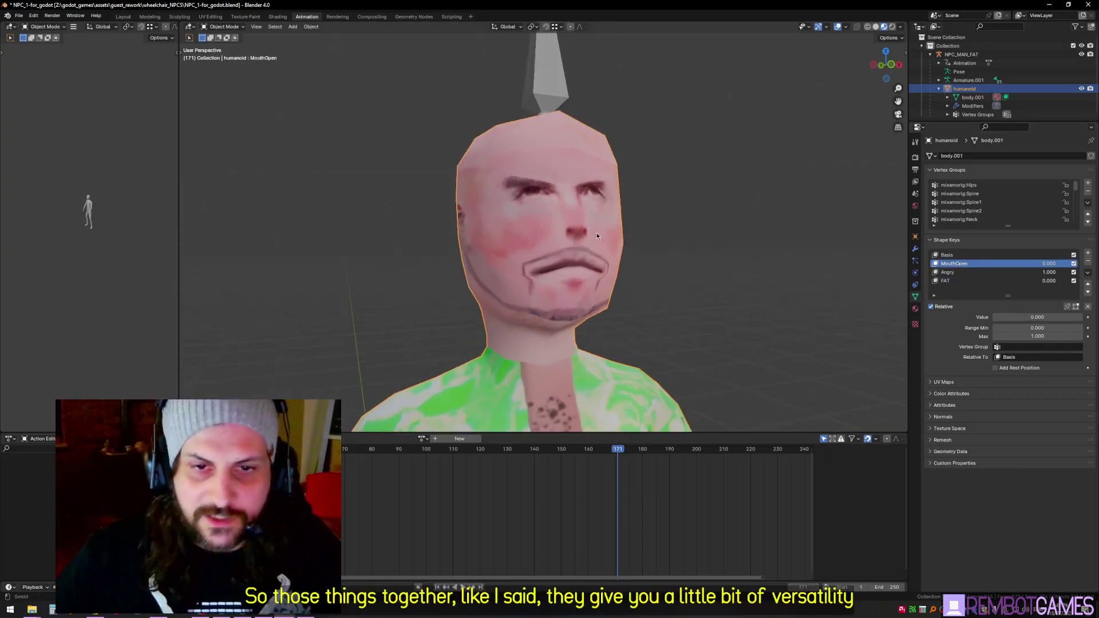
{"action": "scroll", "coordinate": [632, 246], "scroll_direction": "down", "scroll_amount": 5}
{"action": "middle_click_drag", "start_coordinate": [669, 292], "coordinate": [547, 255]}
{"action": "scroll", "coordinate": [546, 256], "scroll_direction": "down", "scroll_amount": 2}
{"action": "key", "text": "space"}
{"action": "middle_click_drag", "start_coordinate": [544, 307], "coordinate": [552, 174]}
{"action": "middle_click_drag", "start_coordinate": [515, 246], "coordinate": [564, 271]}
{"action": "scroll", "coordinate": [564, 273], "scroll_direction": "down", "scroll_amount": 6}
{"action": "scroll", "coordinate": [564, 269], "scroll_direction": "up", "scroll_amount": 5}
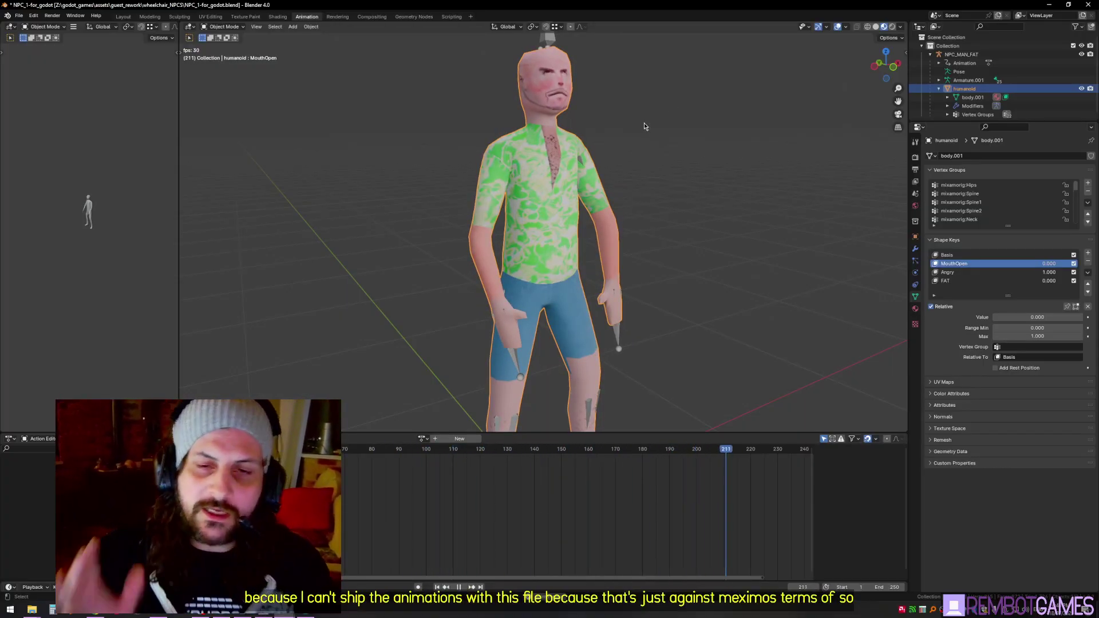
{"action": "scroll", "coordinate": [564, 209], "scroll_direction": "down", "scroll_amount": 3}
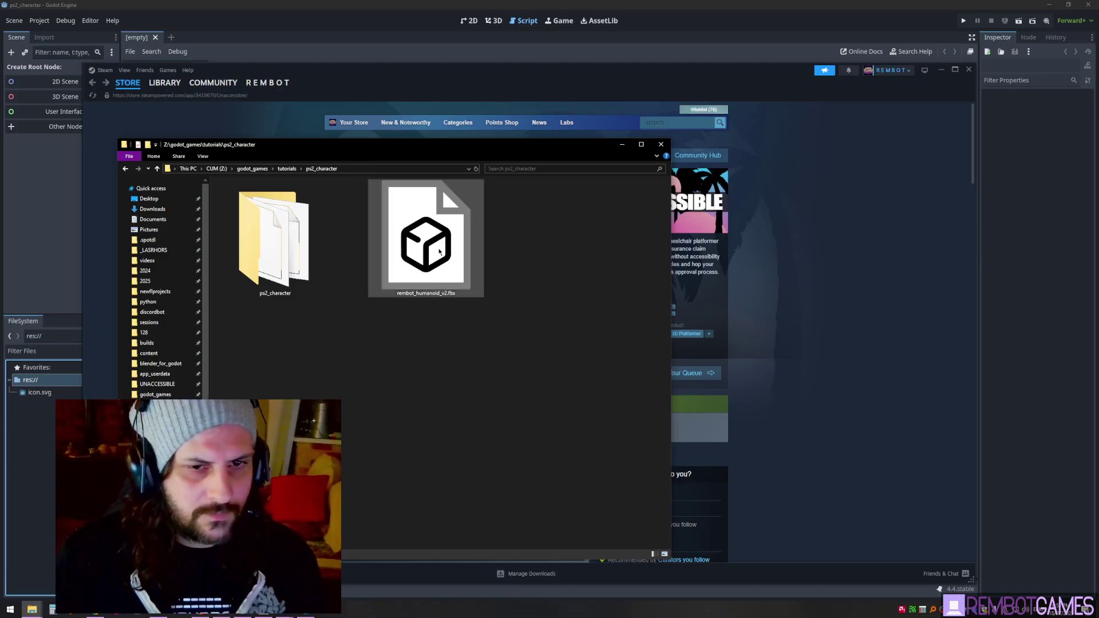
Step: Open rembot_humanoid_v2.fbx from the ps2_character folder in 3D Viewer and examine the model's body, head and mouth geometry
{"action": "left_click", "coordinate": [422, 235]}
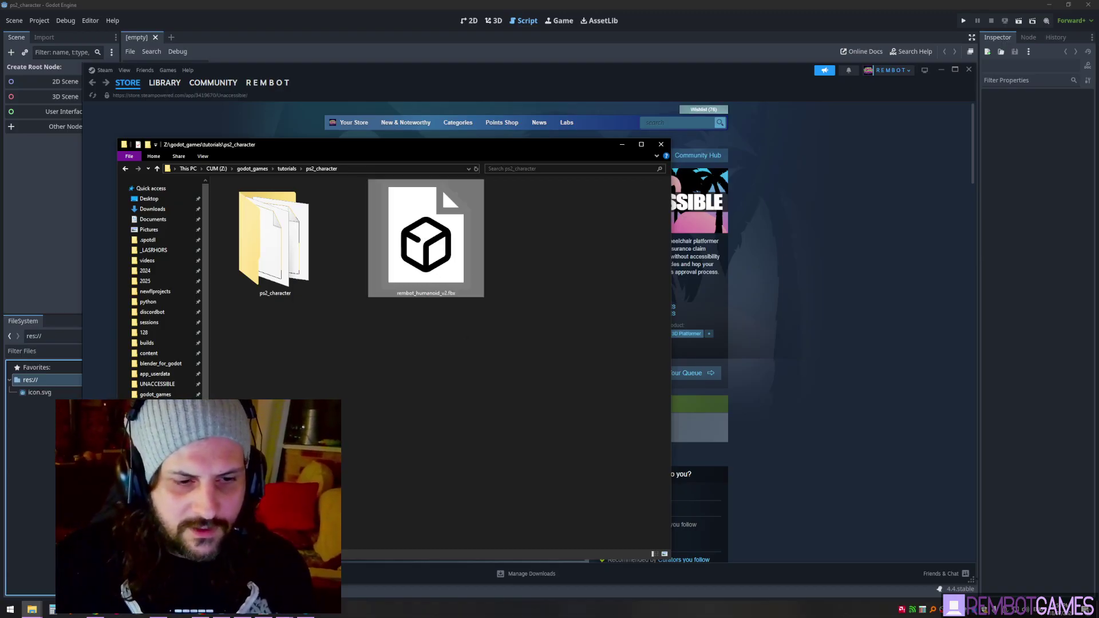
{"action": "double_click", "coordinate": [421, 274]}
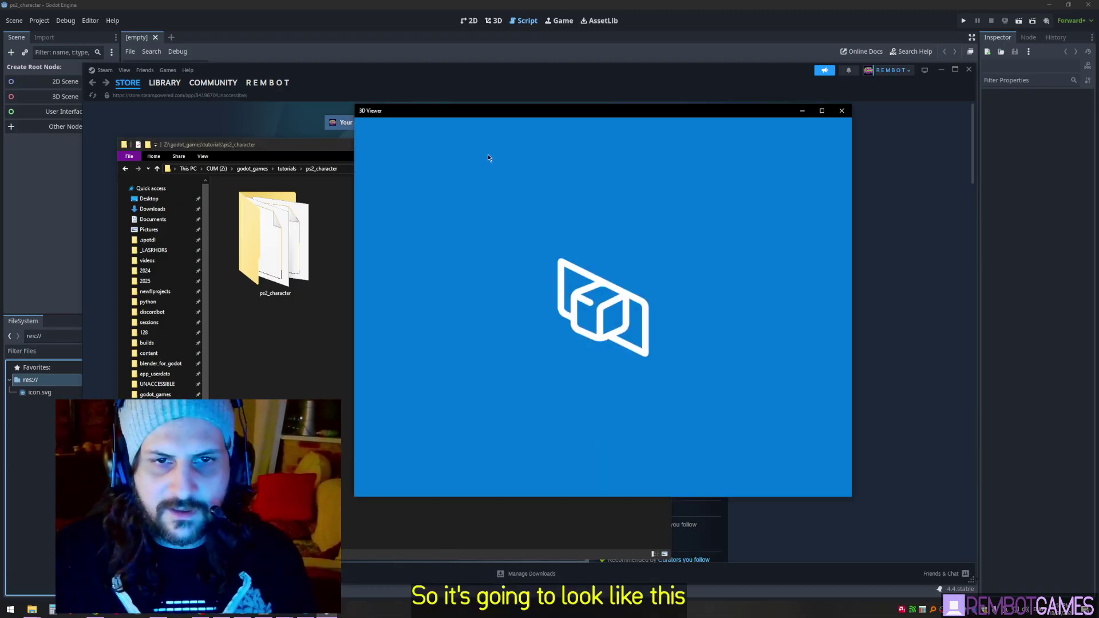
{"action": "double_click", "coordinate": [507, 111]}
{"action": "scroll", "coordinate": [467, 175], "scroll_direction": "up", "scroll_amount": 5}
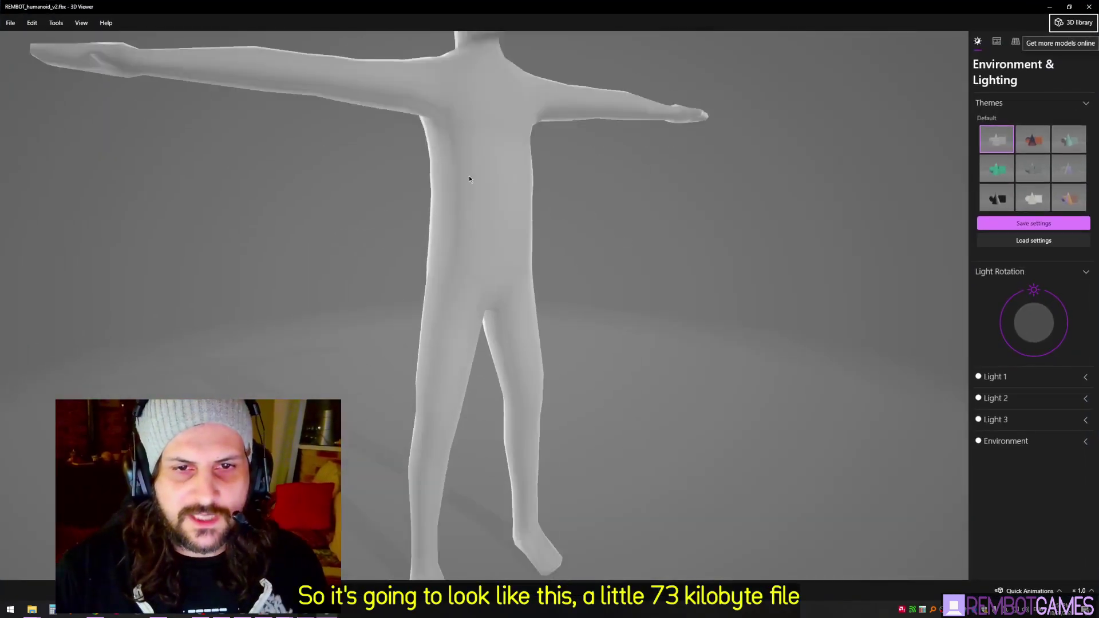
{"action": "scroll", "coordinate": [556, 203], "scroll_direction": "down", "scroll_amount": 5}
{"action": "scroll", "coordinate": [510, 191], "scroll_direction": "up", "scroll_amount": 6}
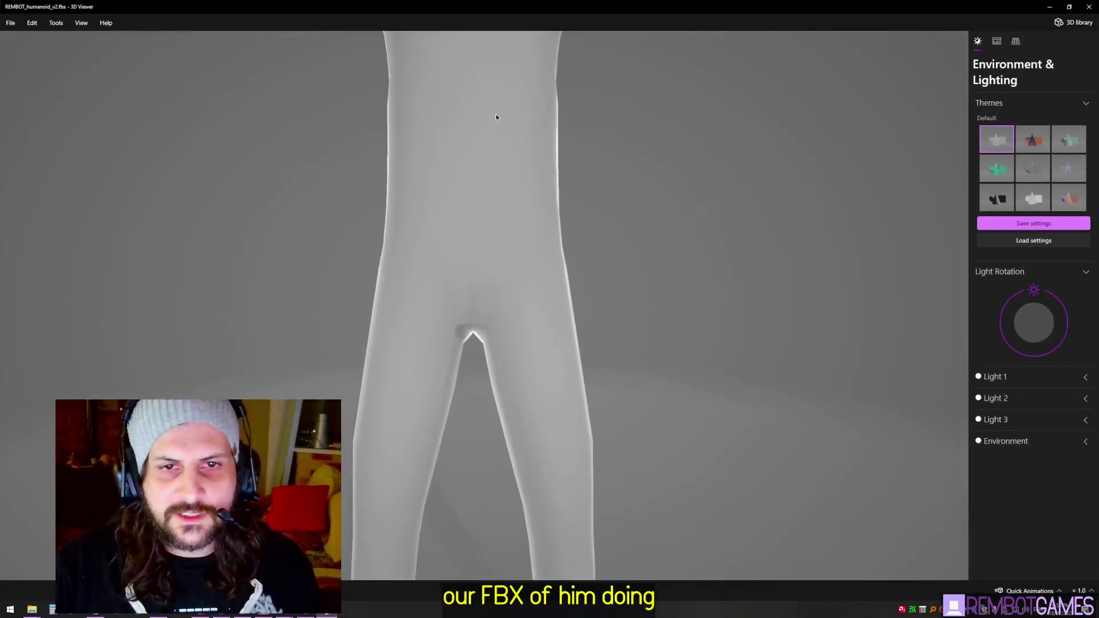
{"action": "right_click_drag", "start_coordinate": [495, 117], "coordinate": [502, 204]}
{"action": "scroll", "coordinate": [504, 211], "scroll_direction": "up", "scroll_amount": 3}
{"action": "right_click_drag", "start_coordinate": [520, 275], "coordinate": [529, 239]}
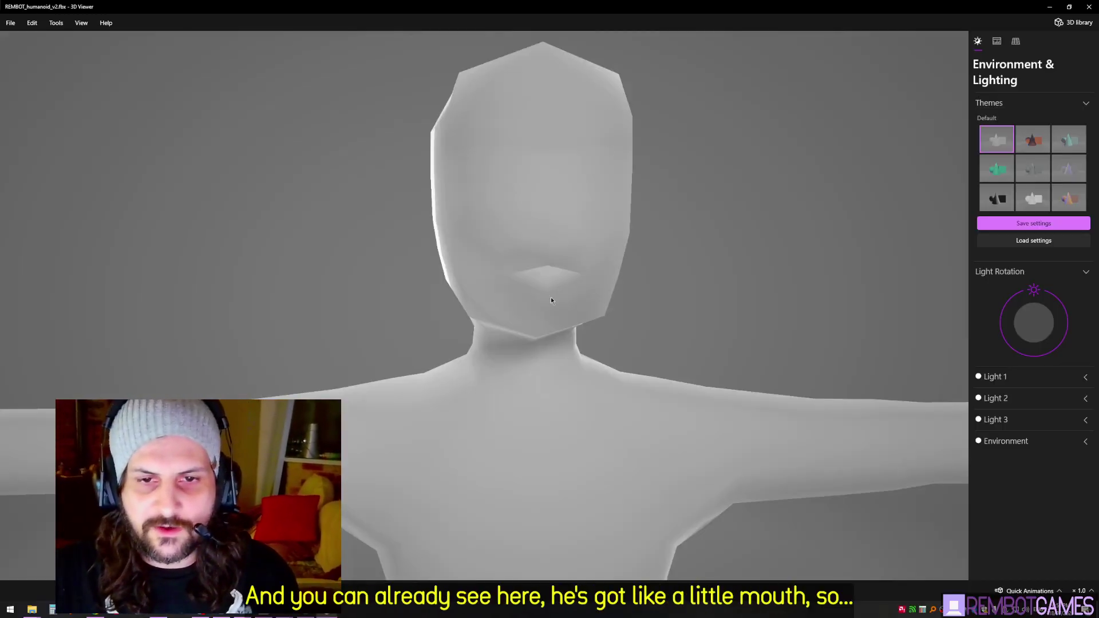
{"action": "mouse_move", "coordinate": [506, 303]}
{"action": "left_mouse_down"}
{"action": "mouse_move", "coordinate": [544, 296]}
{"action": "mouse_move", "coordinate": [502, 303]}
{"action": "left_mouse_up"}
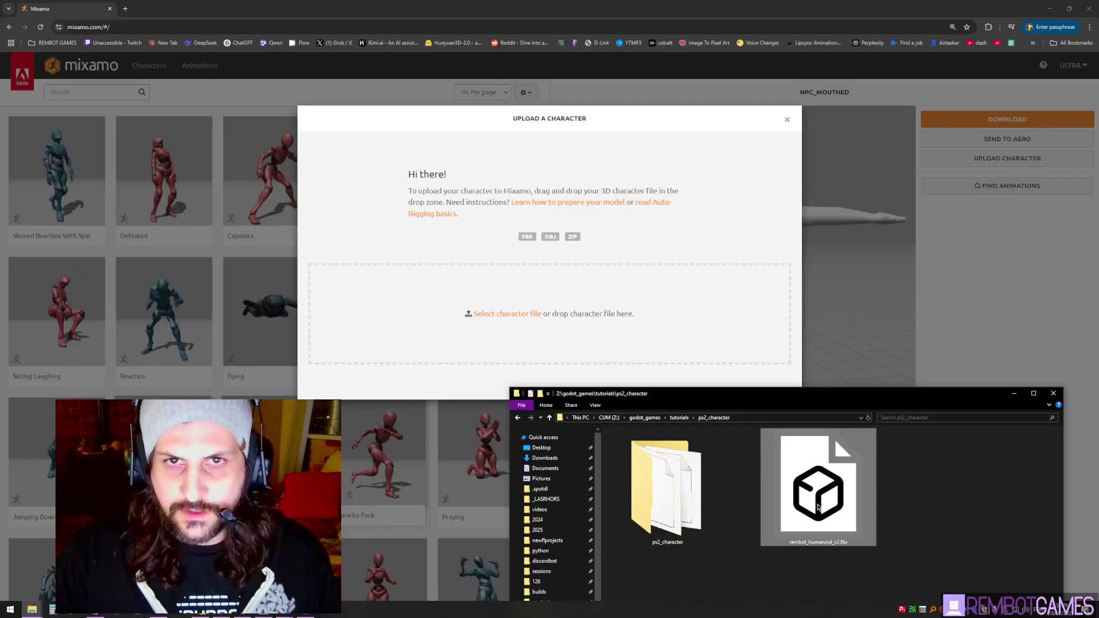
Step: Upload rembot_humanoid_v2.fbx to the Mixamo auto-rigger and place the chin, wrist, elbow, knee and groin markers symmetrically on the model
{"action": "left_click_drag", "start_coordinate": [818, 487], "coordinate": [511, 304]}
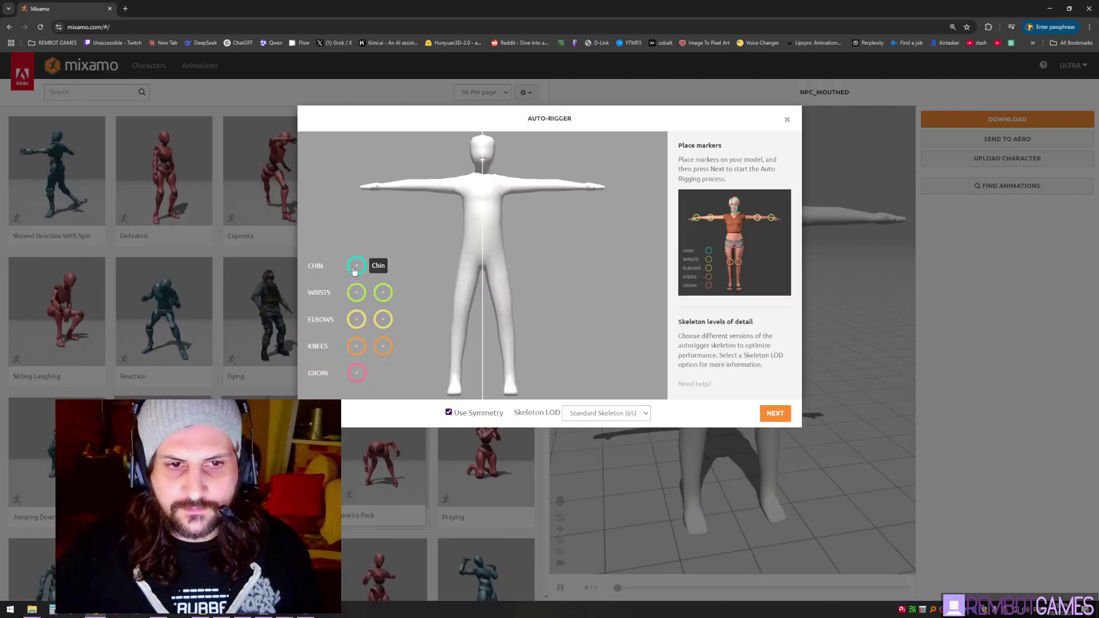
{"action": "mouse_move", "coordinate": [356, 265]}
{"action": "left_mouse_down"}
{"action": "mouse_move", "coordinate": [466, 160]}
{"action": "mouse_move", "coordinate": [482, 164]}
{"action": "left_mouse_up"}
{"action": "mouse_move", "coordinate": [357, 292]}
{"action": "left_mouse_down"}
{"action": "mouse_move", "coordinate": [393, 175]}
{"action": "mouse_move", "coordinate": [383, 190]}
{"action": "left_mouse_up"}
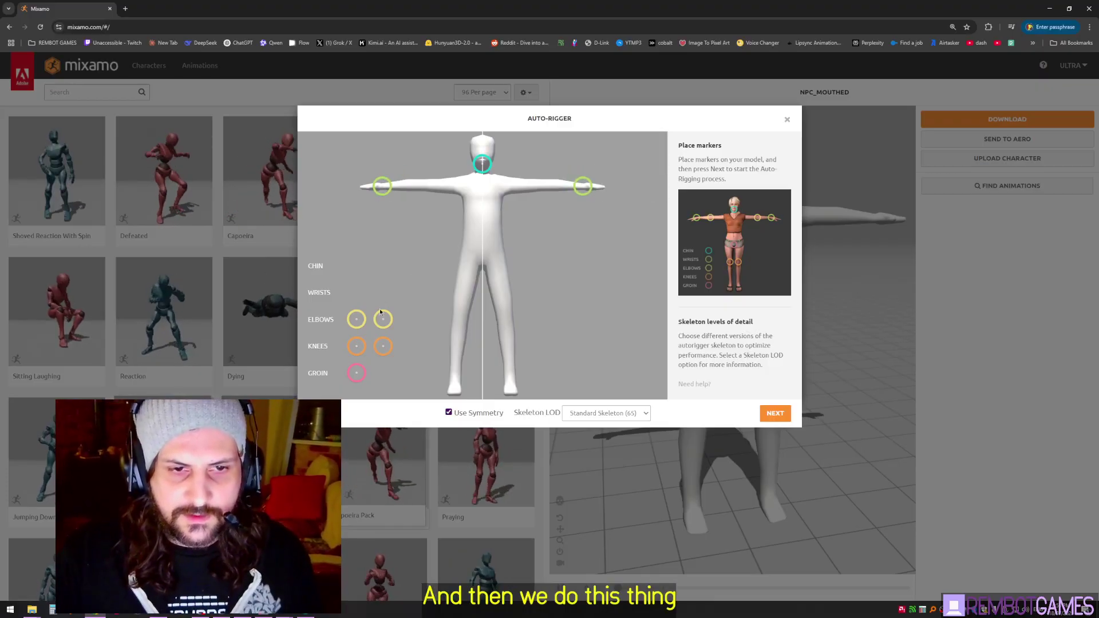
{"action": "left_click_drag", "start_coordinate": [356, 319], "coordinate": [452, 191]}
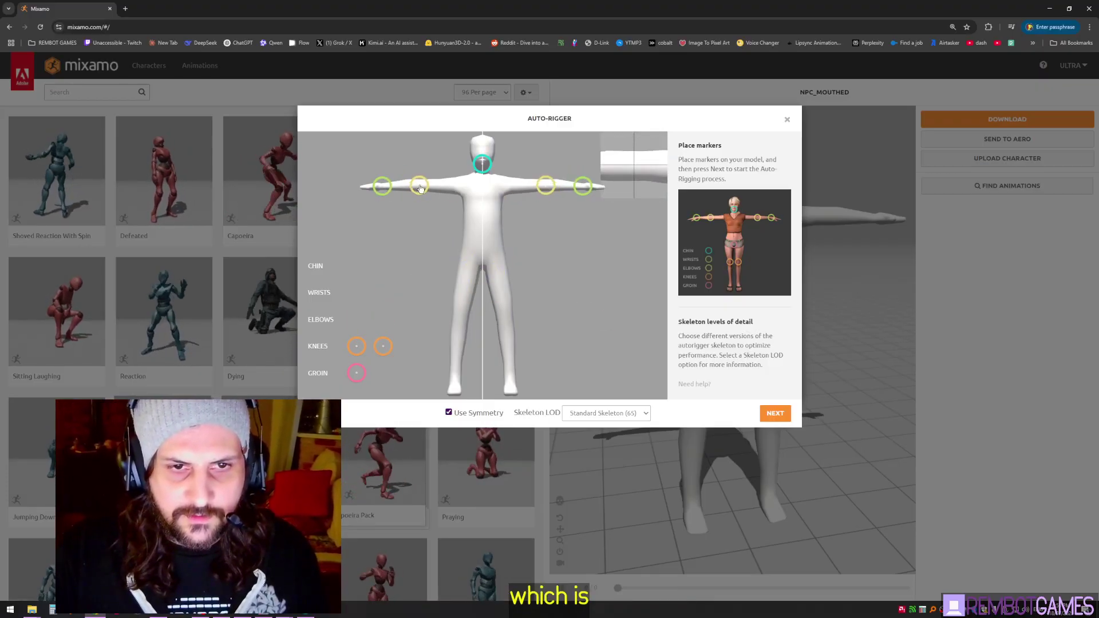
{"action": "left_click_drag", "start_coordinate": [356, 346], "coordinate": [460, 322]}
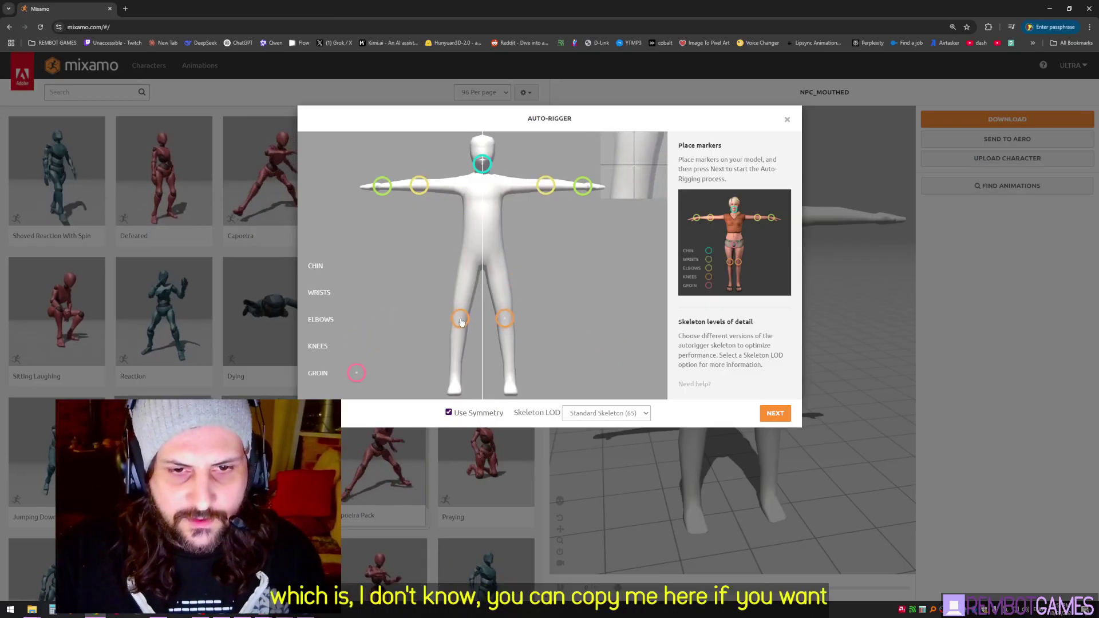
{"action": "left_click_drag", "start_coordinate": [356, 373], "coordinate": [483, 262]}
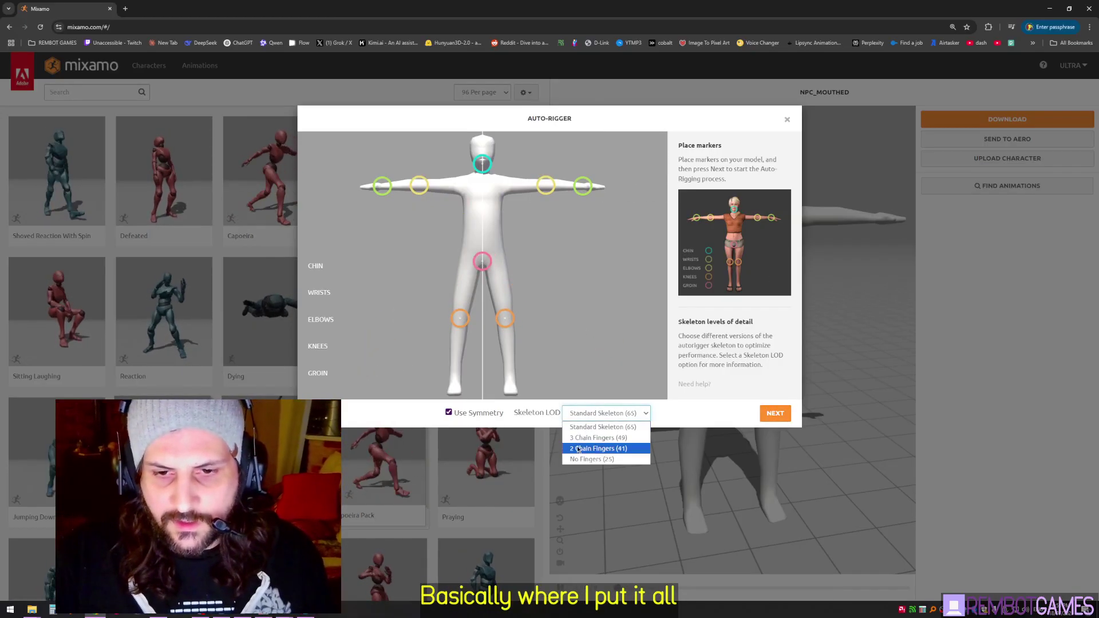
Step: Set the skeleton LOD to 2 Chain Fingers (41) and start the auto-rigging
{"action": "left_click", "coordinate": [607, 449]}
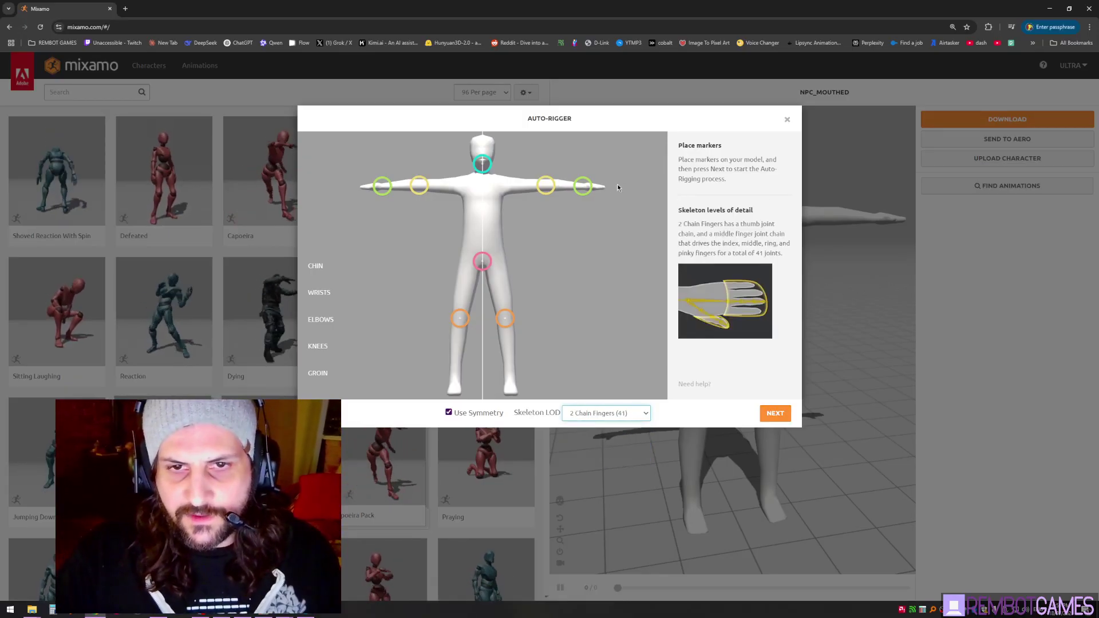
{"action": "left_click", "coordinate": [777, 415]}
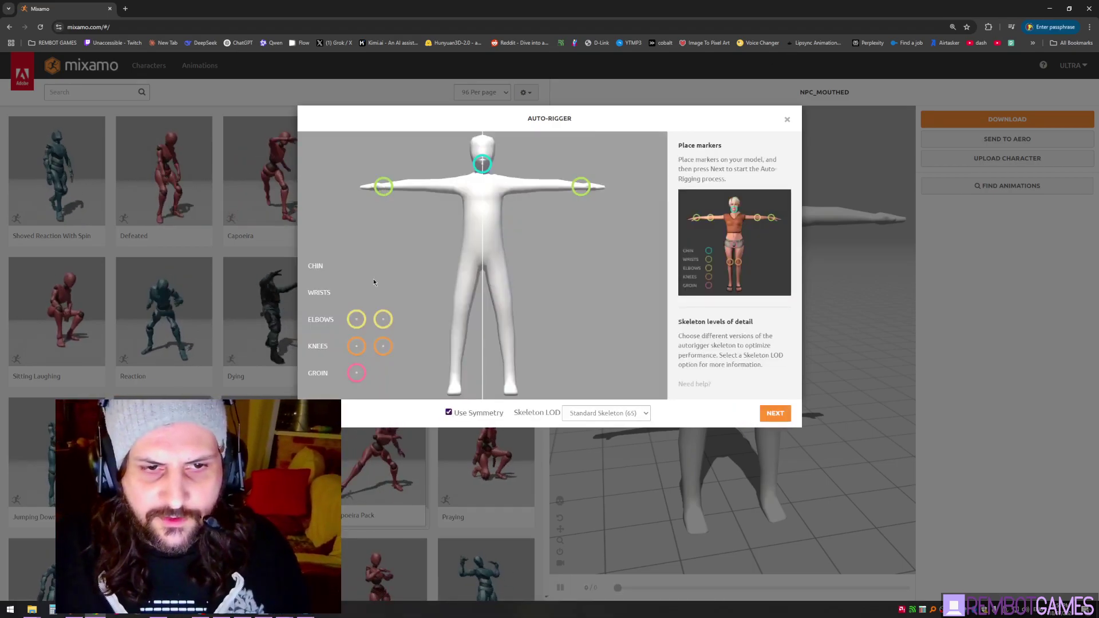
Step: Place the elbow markers about midway along both arms and accept the auto-rigged character
{"action": "mouse_move", "coordinate": [356, 319]}
{"action": "left_mouse_down"}
{"action": "mouse_move", "coordinate": [466, 304]}
{"action": "mouse_move", "coordinate": [417, 188]}
{"action": "left_mouse_up"}
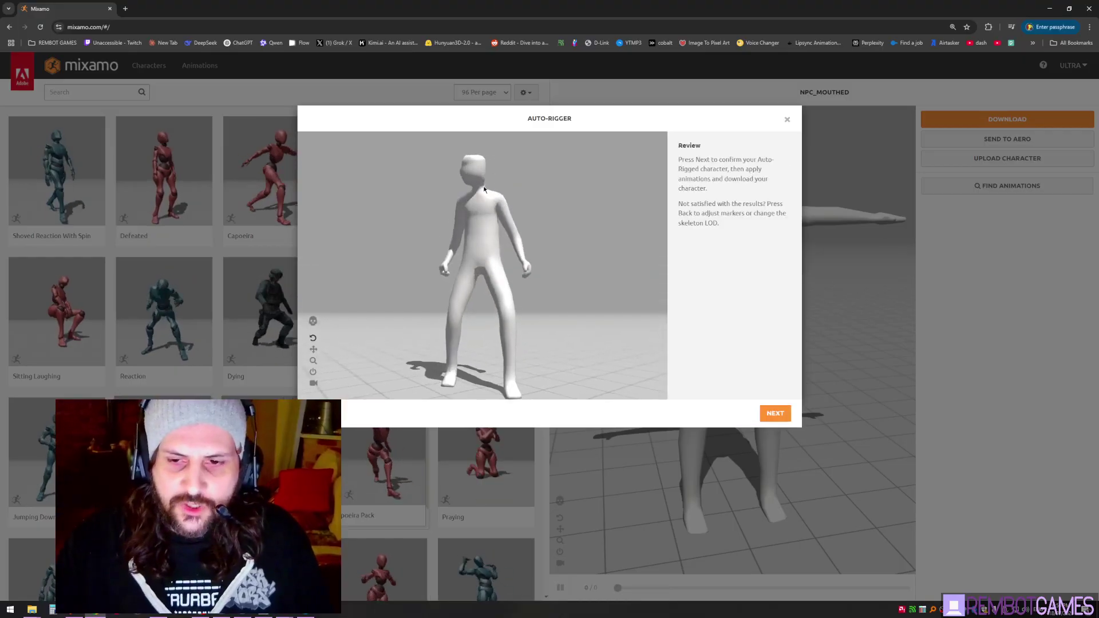
{"action": "left_click", "coordinate": [775, 413]}
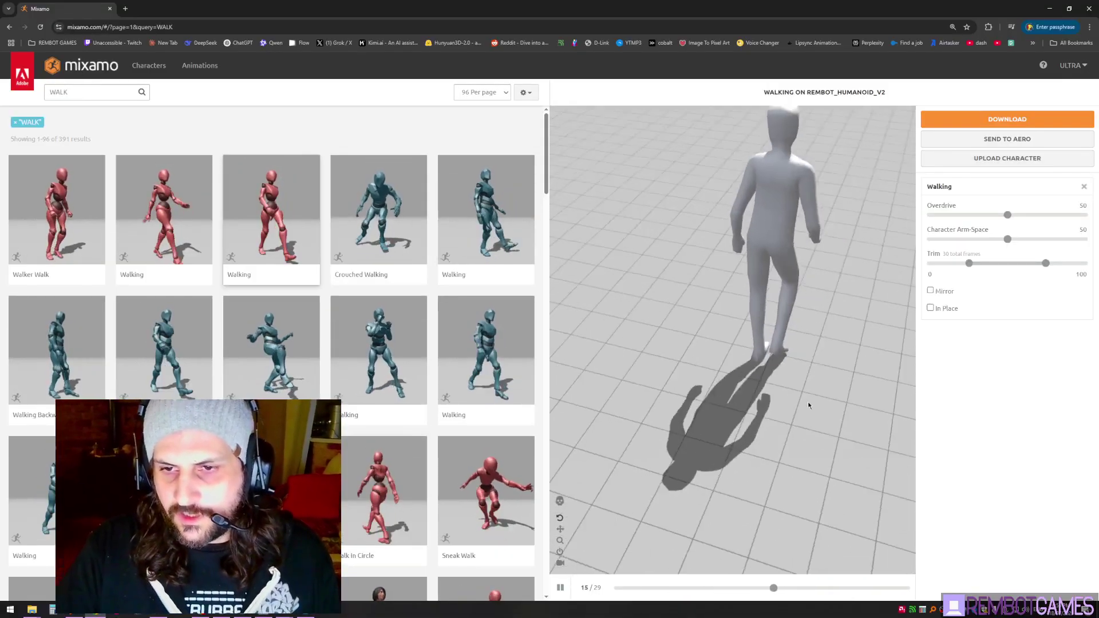
Step: Make the Walking animation In Place and download it as FBX Binary with skin, 30 frames per second and uniform keyframe reduction
{"action": "left_click", "coordinate": [930, 308]}
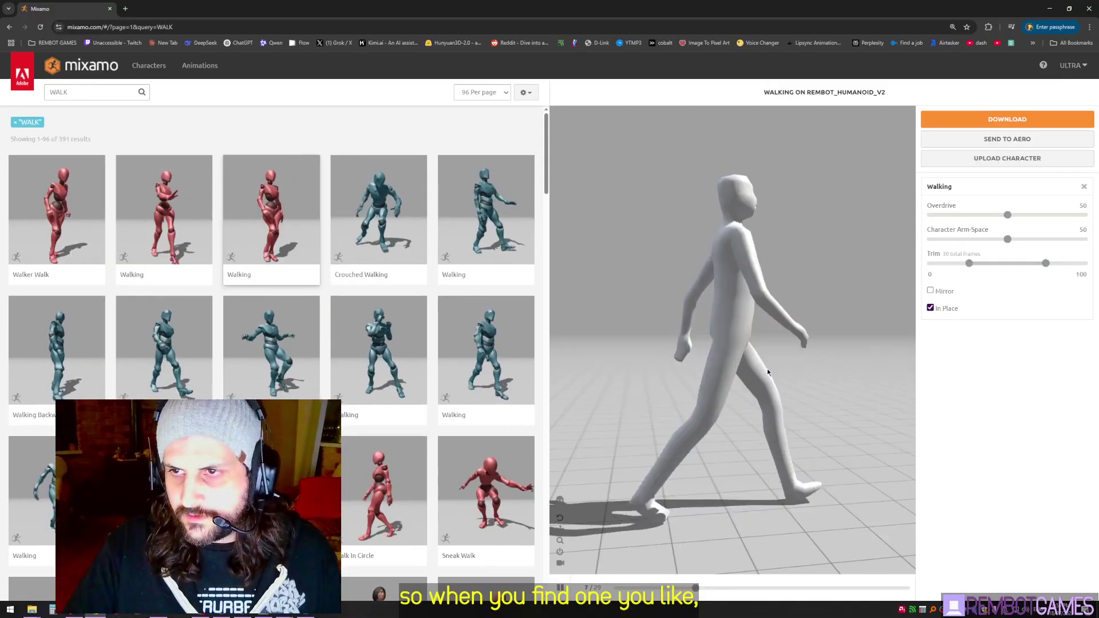
{"action": "left_click", "coordinate": [1007, 119]}
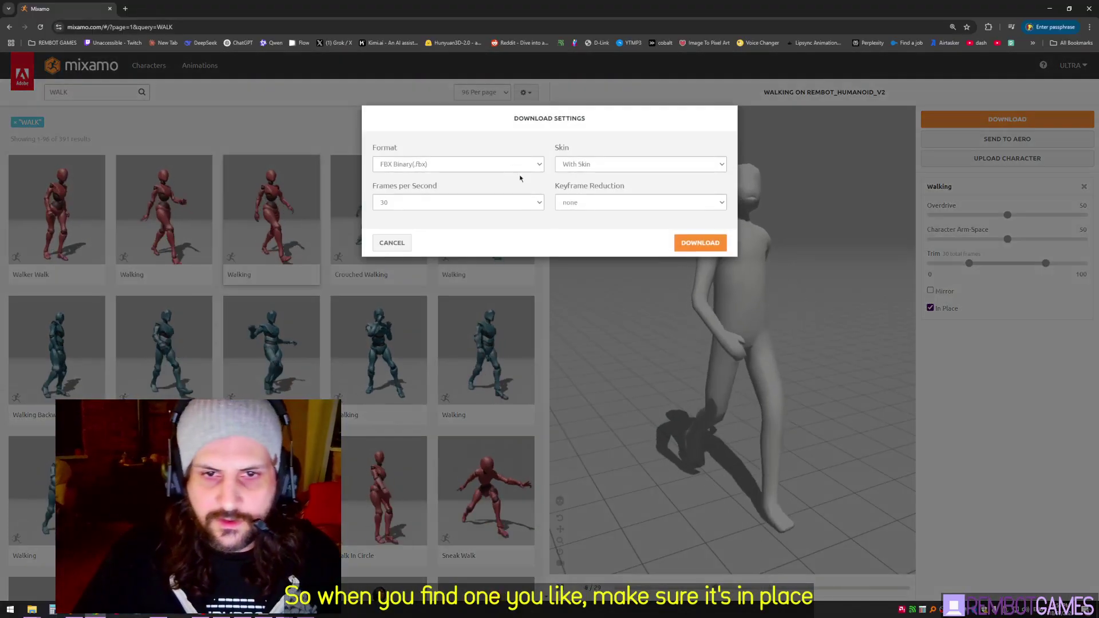
{"action": "left_click", "coordinate": [592, 203]}
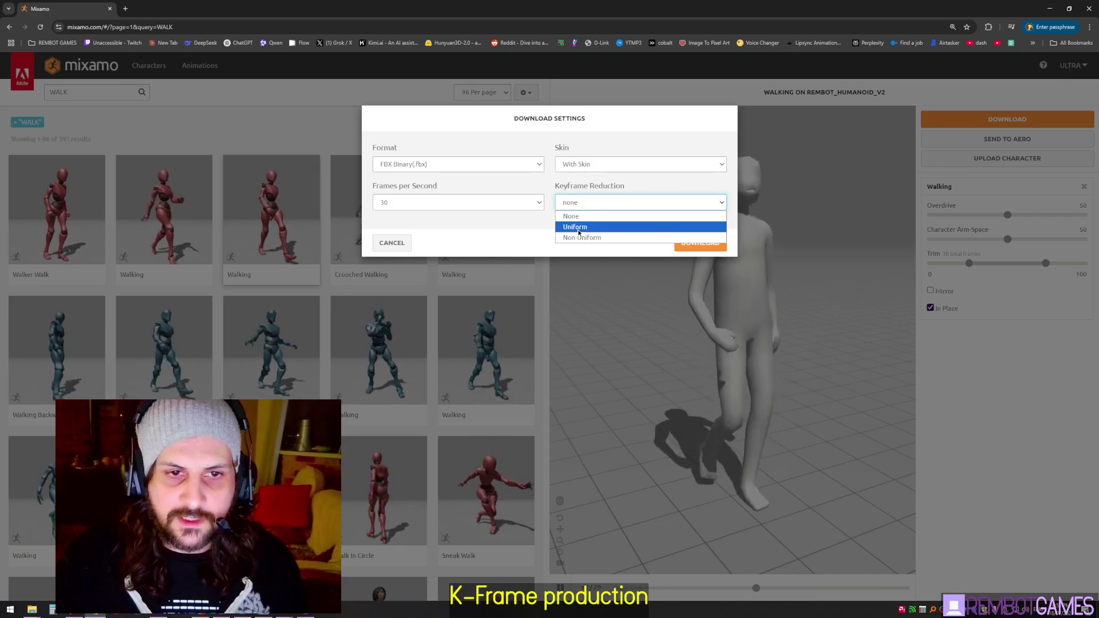
{"action": "left_click", "coordinate": [583, 227]}
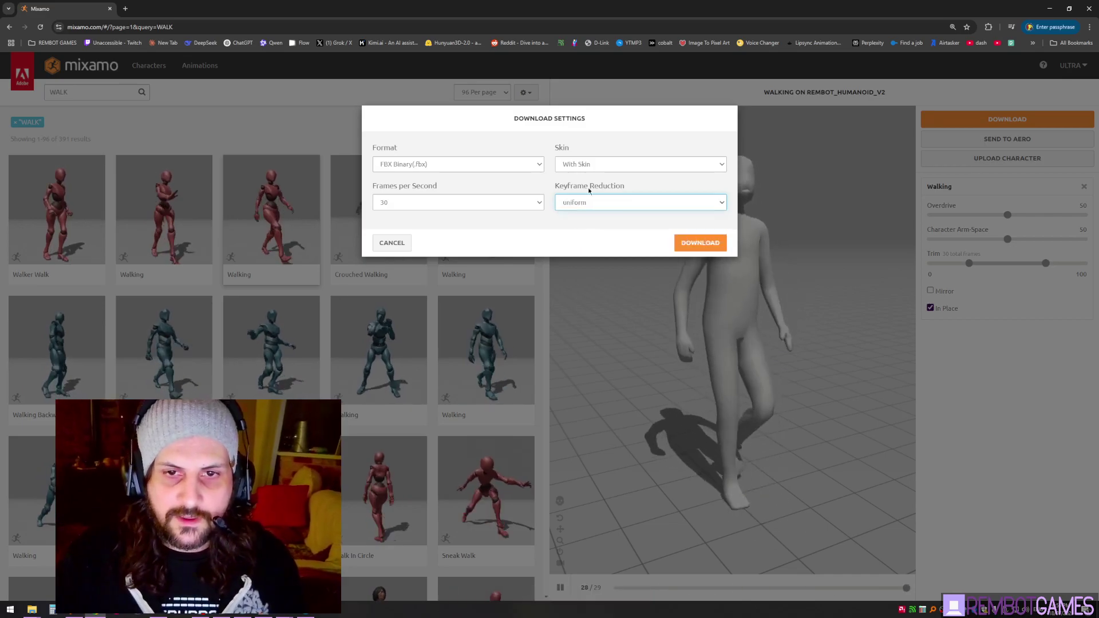
{"action": "left_click", "coordinate": [418, 203]}
{"action": "left_click", "coordinate": [387, 221]}
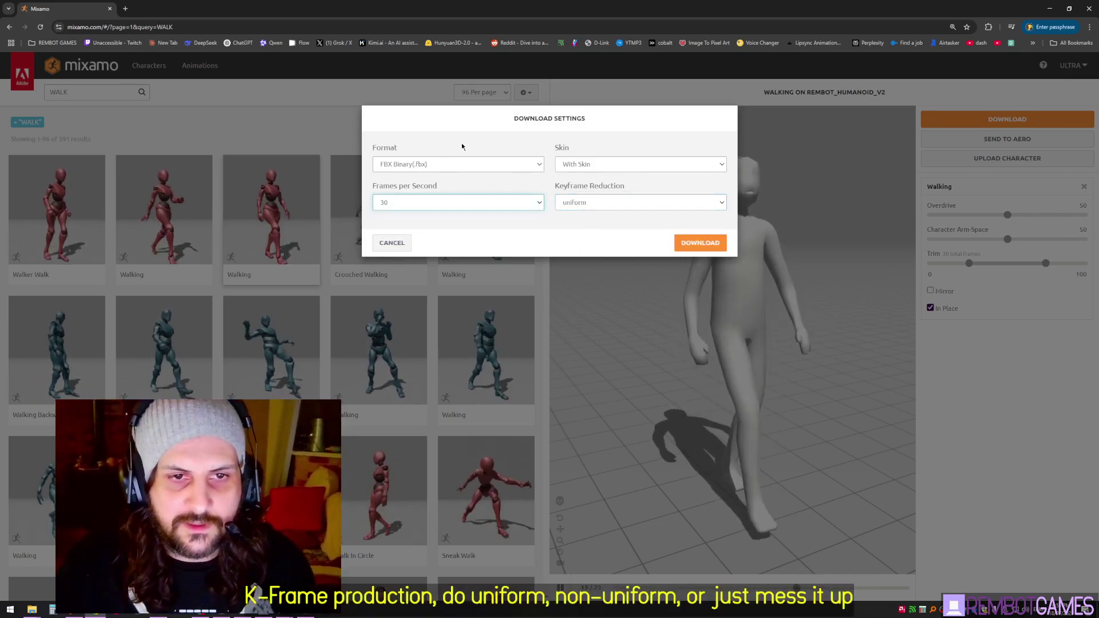
{"action": "left_click", "coordinate": [699, 243]}
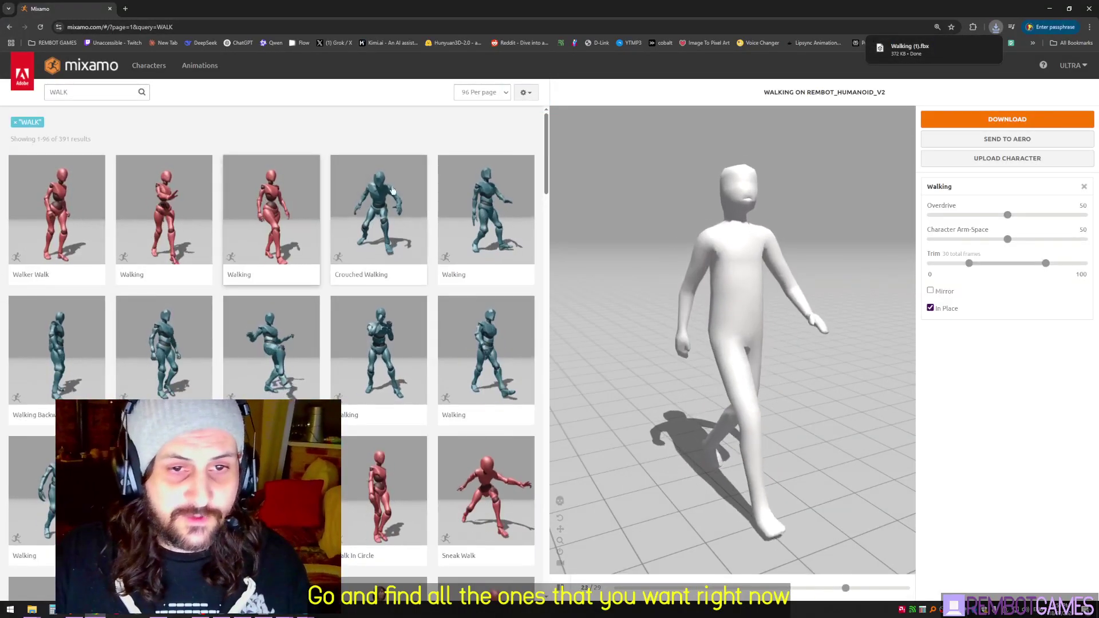
Step: Browse the walk animations through to the second results page, and examine the Dancing Twerk animation on the humanoid
{"action": "scroll", "coordinate": [433, 226], "scroll_direction": "down", "scroll_amount": 2}
{"action": "scroll", "coordinate": [434, 226], "scroll_direction": "down", "scroll_amount": 6}
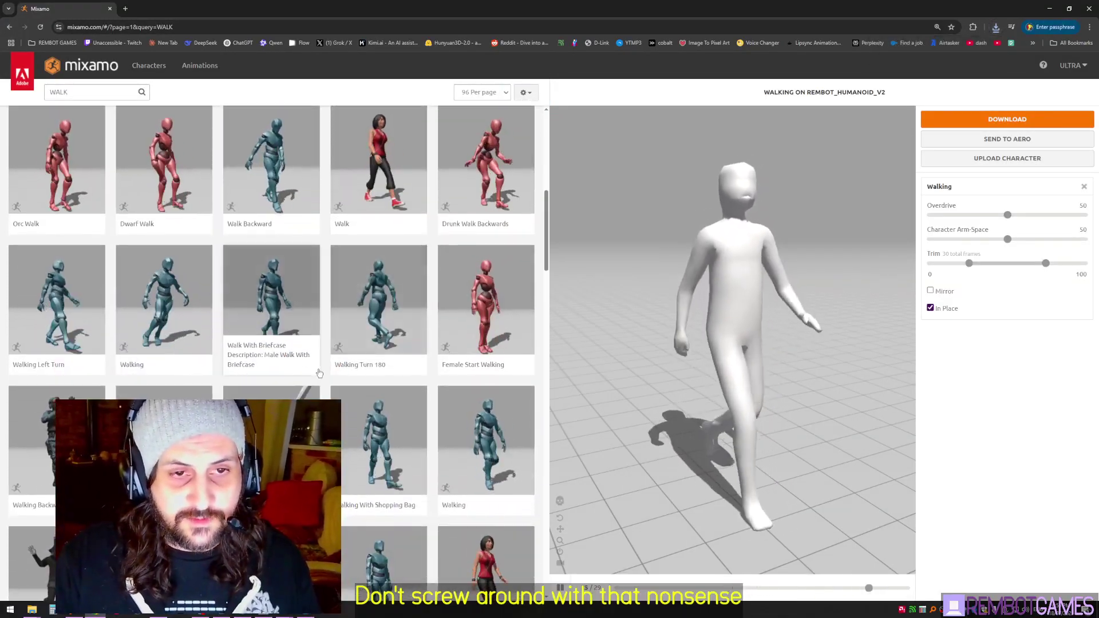
{"action": "scroll", "coordinate": [318, 369], "scroll_direction": "down", "scroll_amount": 12}
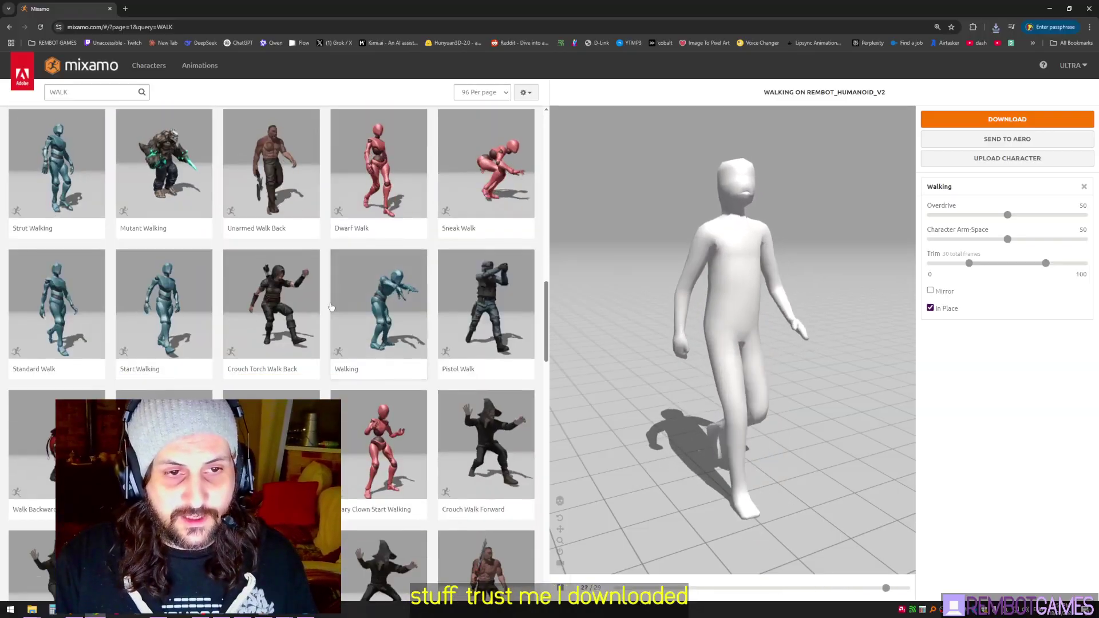
{"action": "scroll", "coordinate": [329, 327], "scroll_direction": "down", "scroll_amount": 7}
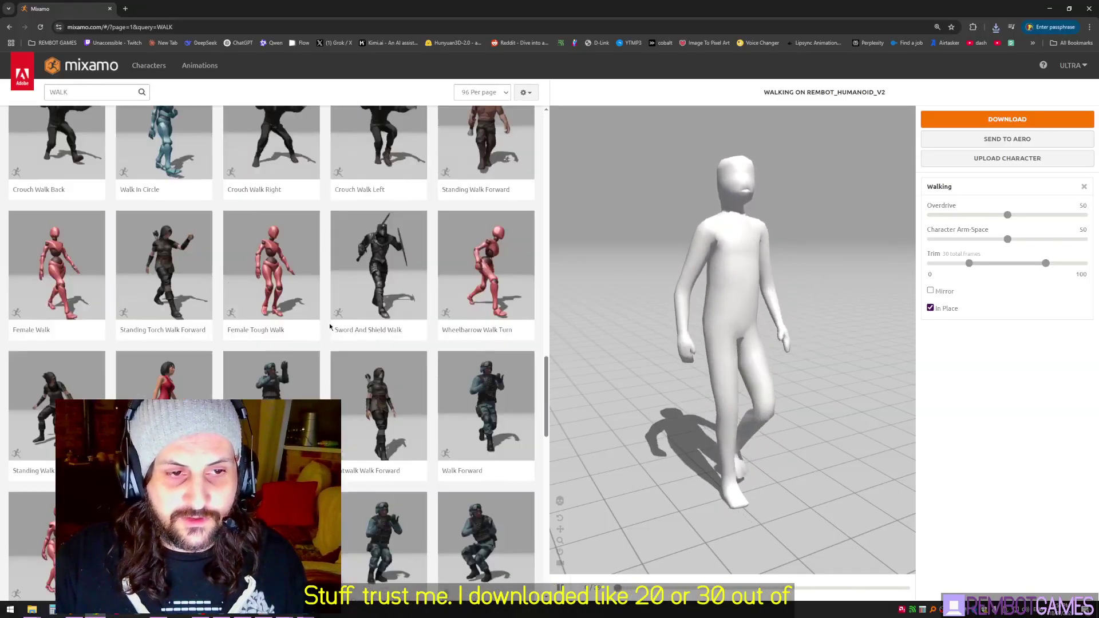
{"action": "left_click_drag", "start_coordinate": [546, 401], "coordinate": [547, 514]}
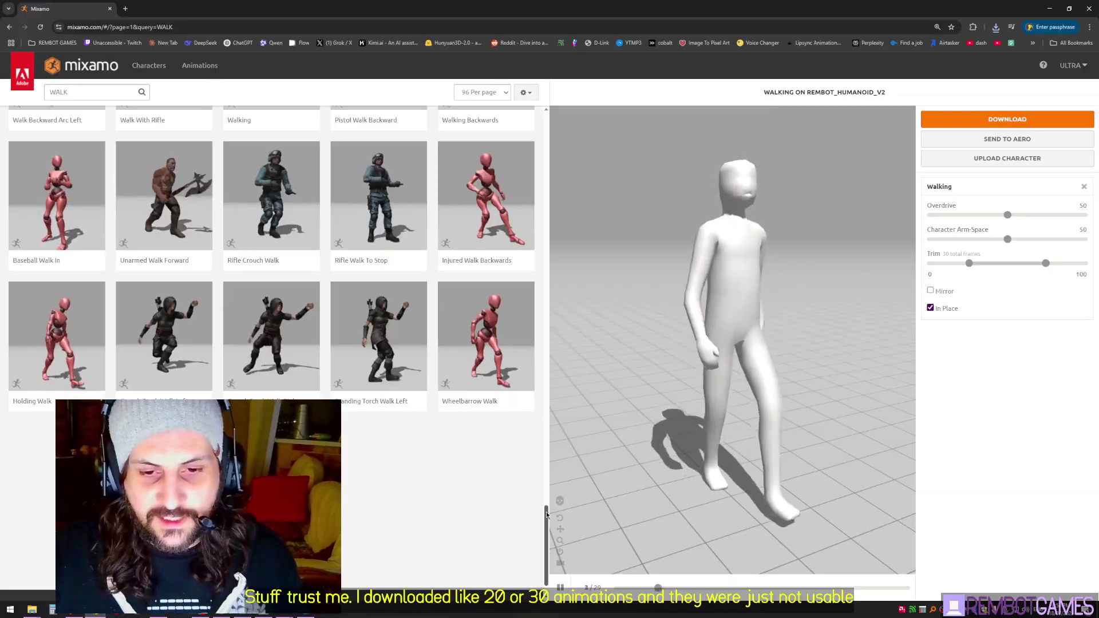
{"action": "left_click_drag", "start_coordinate": [547, 514], "coordinate": [547, 592]}
{"action": "left_click", "coordinate": [253, 529]}
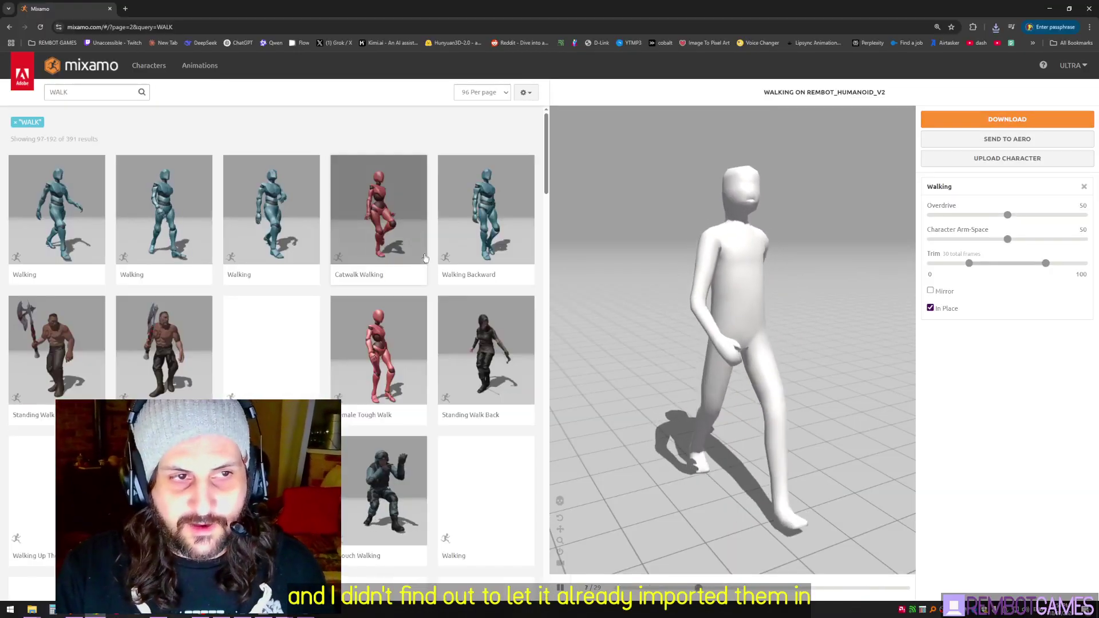
{"action": "scroll", "coordinate": [411, 259], "scroll_direction": "down", "scroll_amount": 6}
{"action": "left_click", "coordinate": [411, 263]}
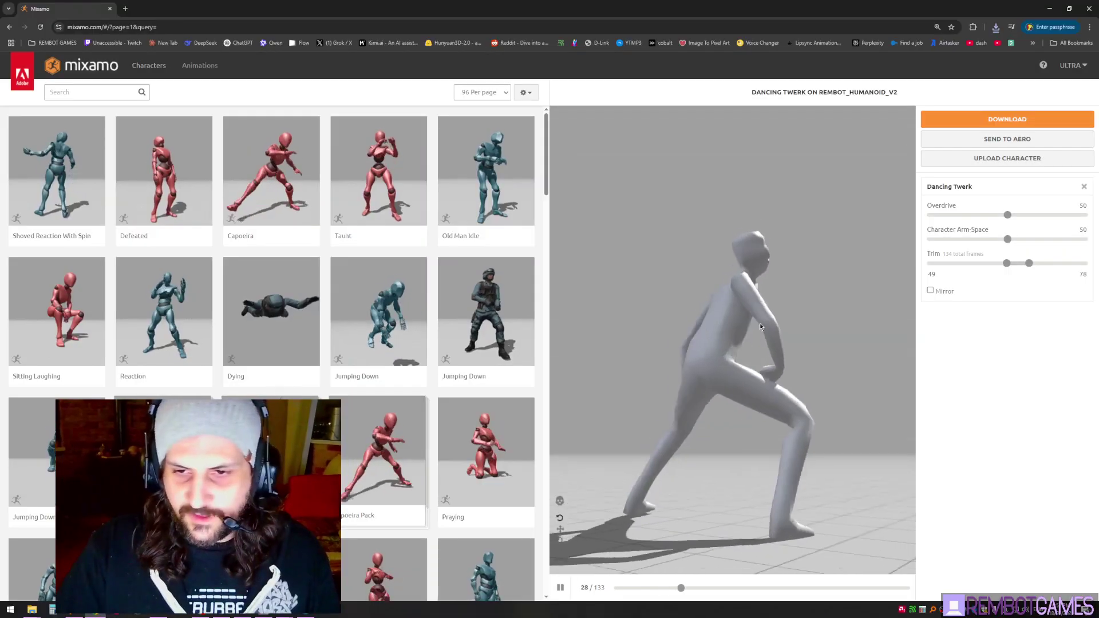
{"action": "left_click_drag", "start_coordinate": [760, 327], "coordinate": [772, 372]}
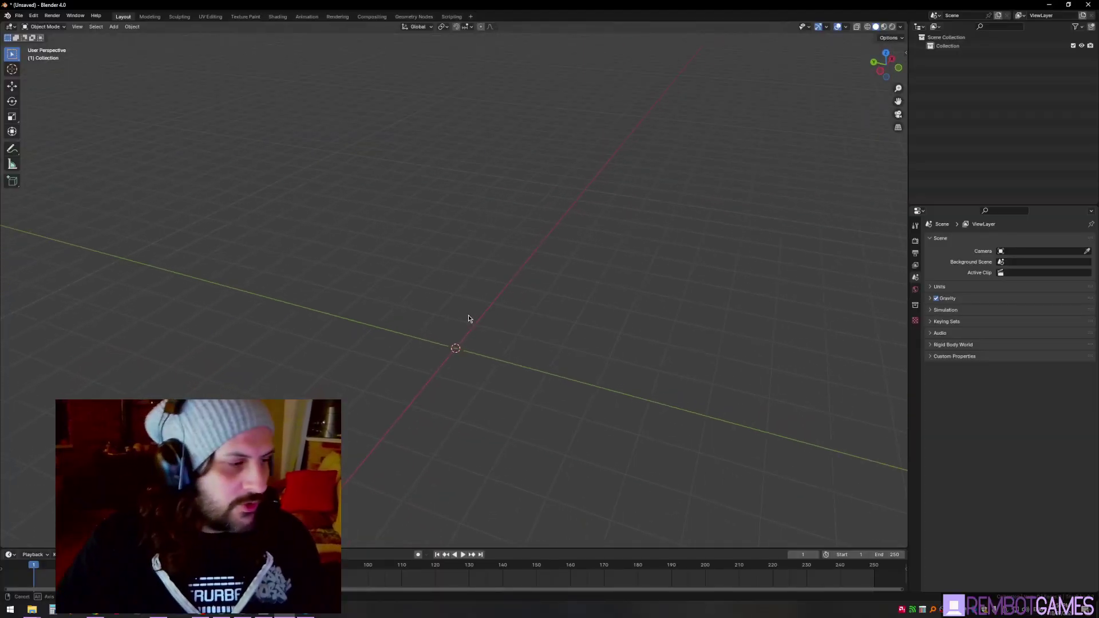
Step: Switch to Blender and import Walking.fbx from the ps2_character folder into the empty scene
{"action": "left_click", "coordinate": [19, 16]}
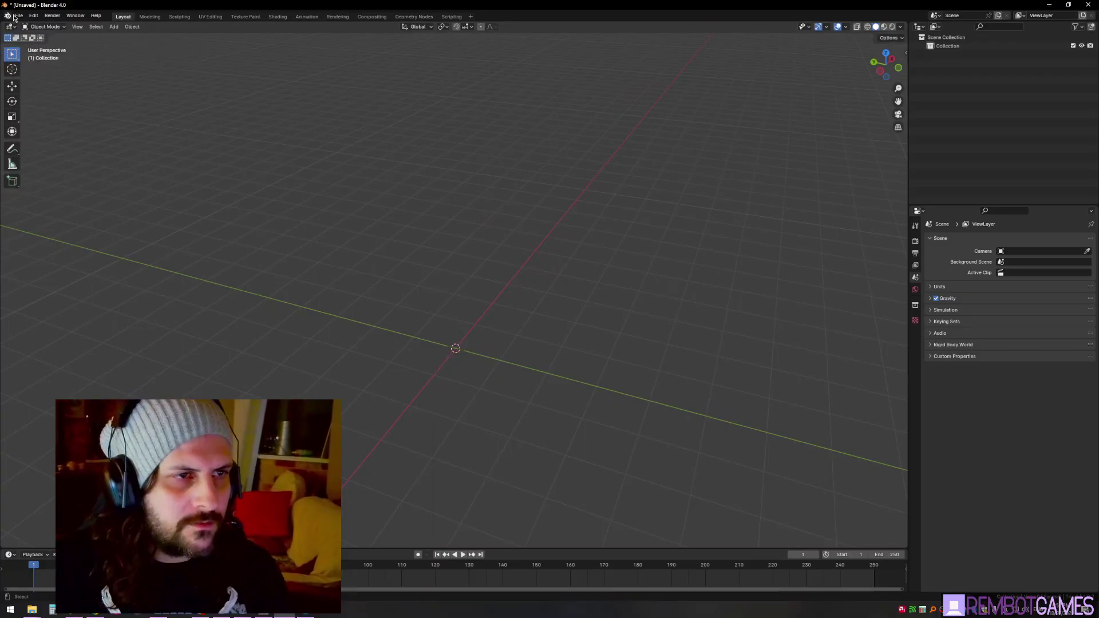
{"action": "left_click", "coordinate": [19, 15]}
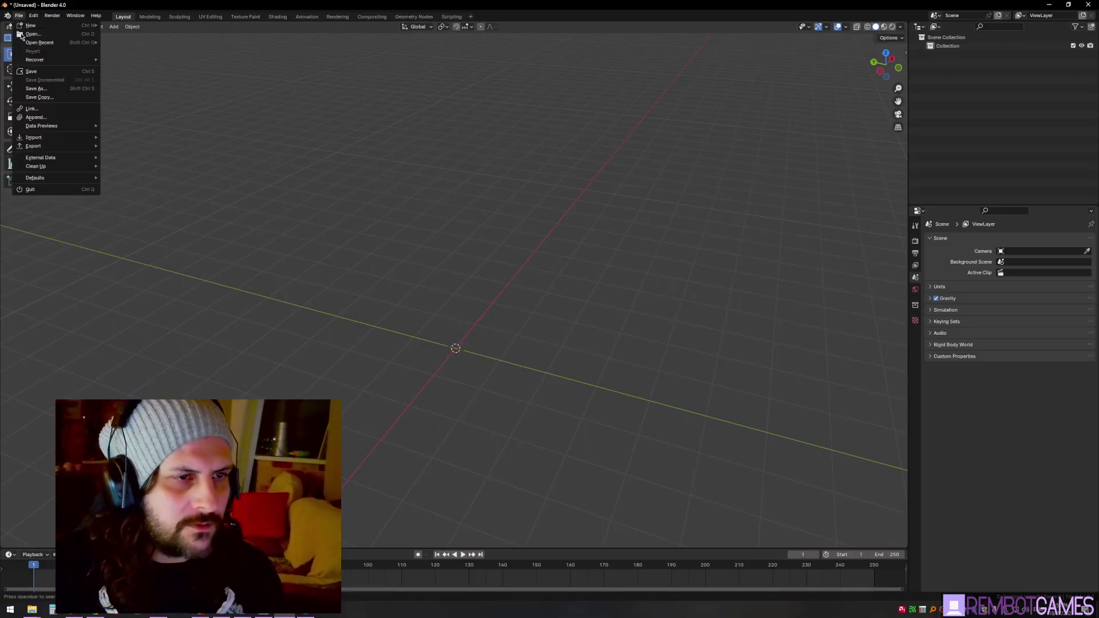
{"action": "mouse_move", "coordinate": [44, 139]}
{"action": "left_click", "coordinate": [149, 225]}
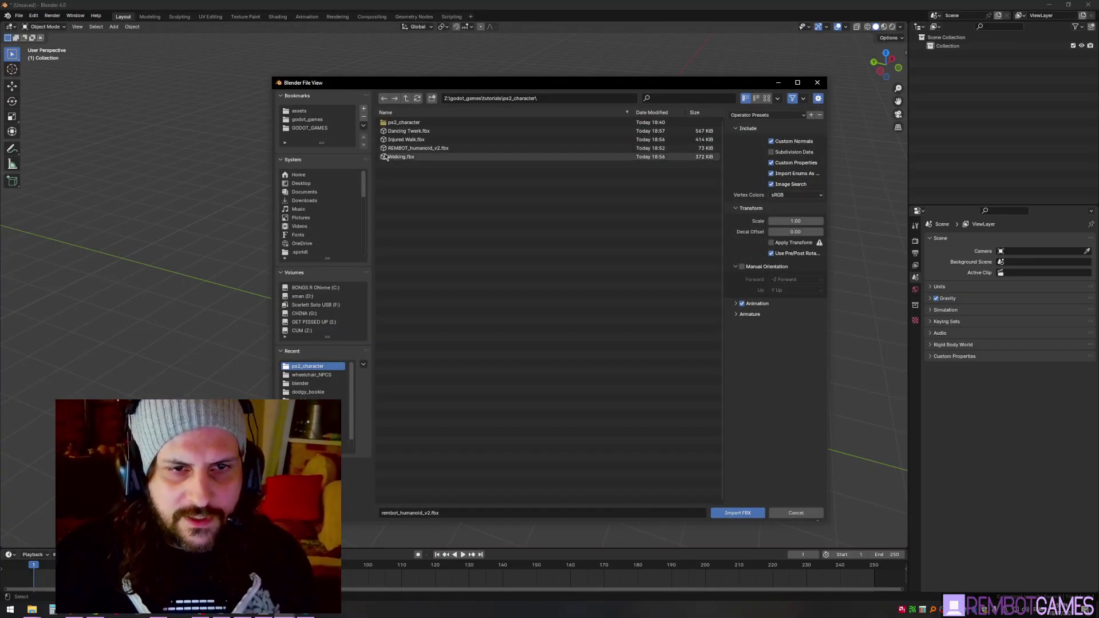
{"action": "double_click", "coordinate": [395, 157]}
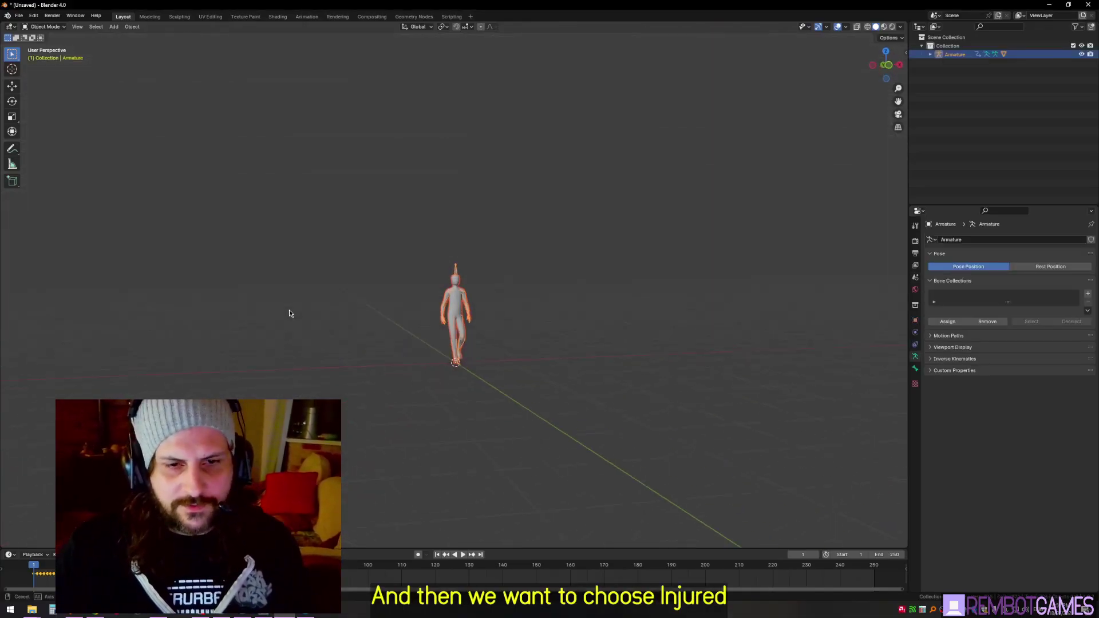
Step: Import Injured Walk.fbx and Dancing Twerk.fbx together from the ps2_character folder
{"action": "scroll", "coordinate": [289, 311], "scroll_direction": "up", "scroll_amount": 6}
{"action": "middle_click_drag", "start_coordinate": [289, 311], "coordinate": [547, 323]}
{"action": "left_click", "coordinate": [34, 16]}
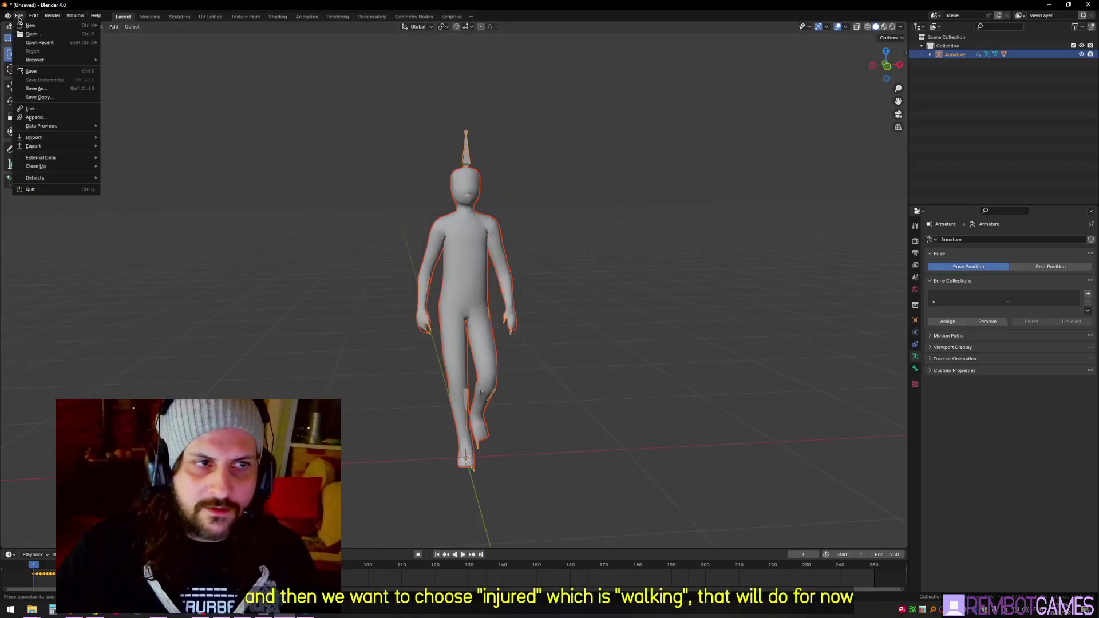
{"action": "left_click", "coordinate": [18, 17]}
{"action": "mouse_move", "coordinate": [44, 141]}
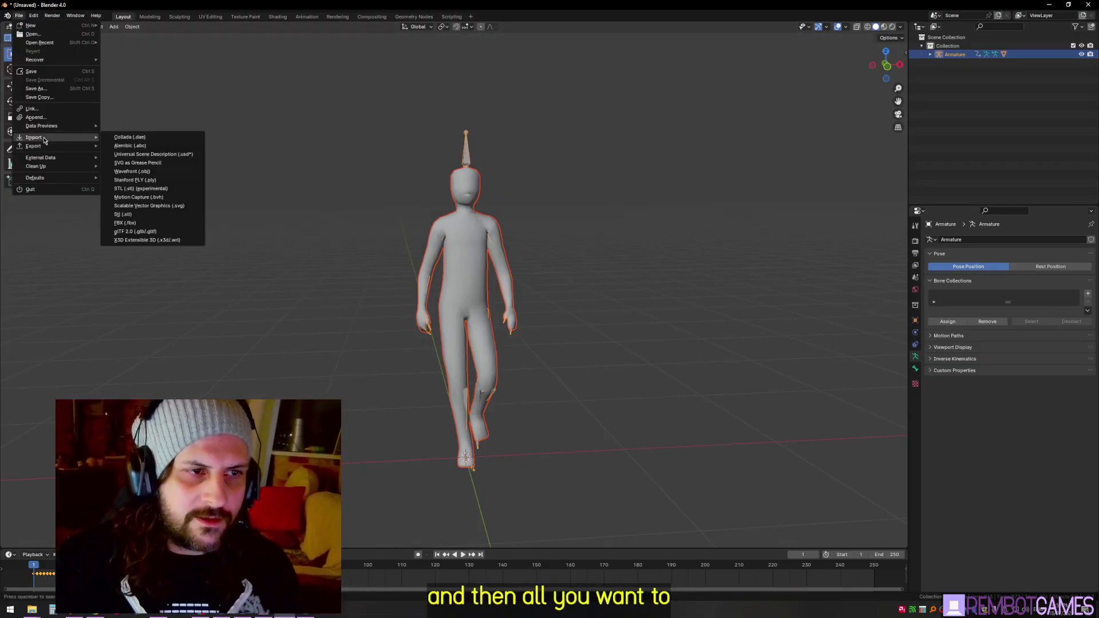
{"action": "left_click", "coordinate": [149, 232]}
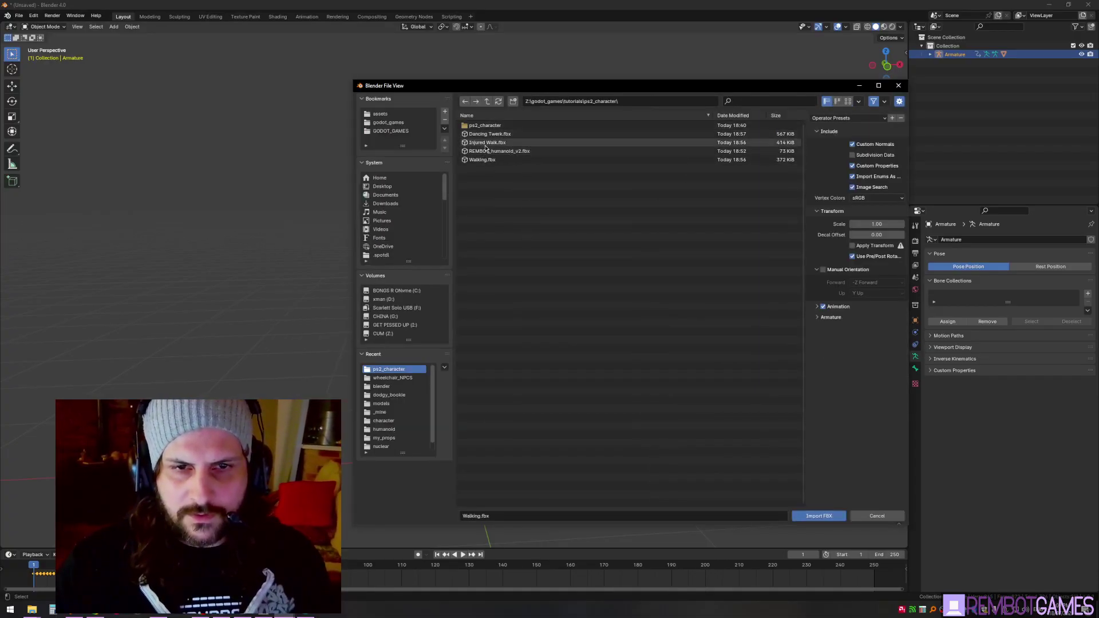
{"action": "left_click", "coordinate": [492, 144]}
{"action": "left_click", "coordinate": [497, 135], "text": "shift"}
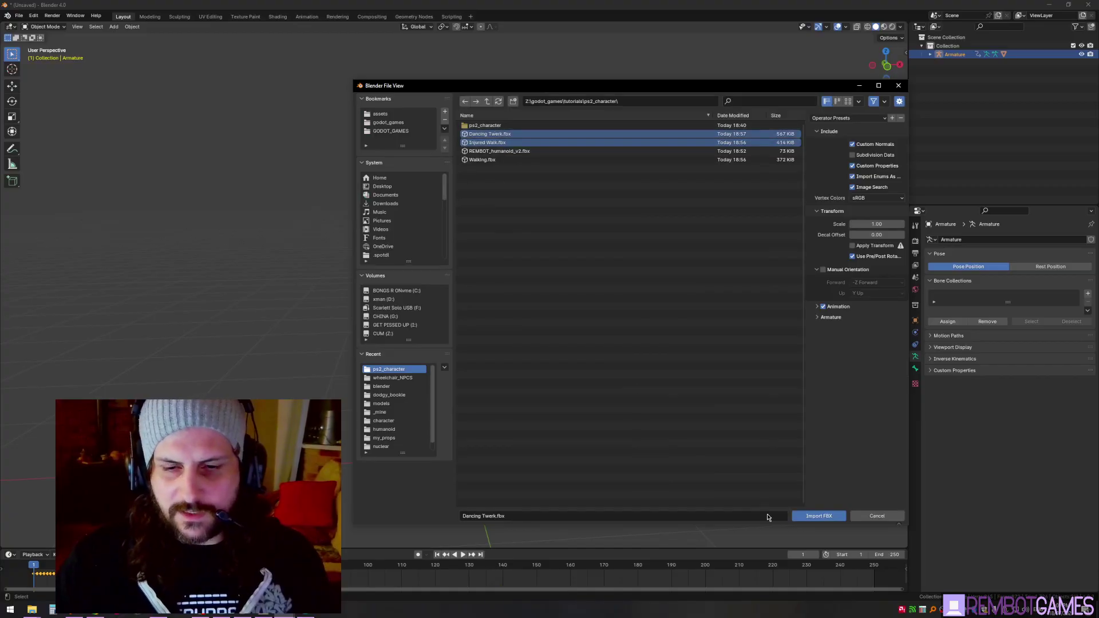
{"action": "left_click", "coordinate": [816, 516]}
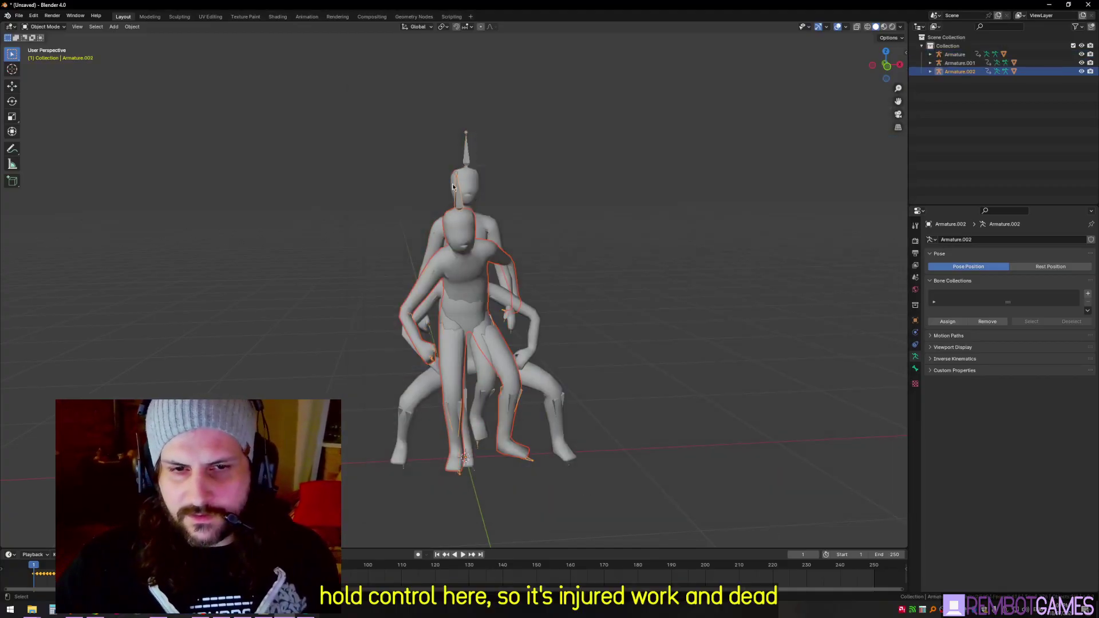
Step: Delete the two duplicate characters, Armature.001 and Armature.002, including their humanoid.001 and humanoid.002 meshes, keeping only the first Armature
{"action": "middle_click_drag", "start_coordinate": [606, 242], "coordinate": [561, 339]}
{"action": "middle_click_drag", "start_coordinate": [492, 177], "coordinate": [931, 103]}
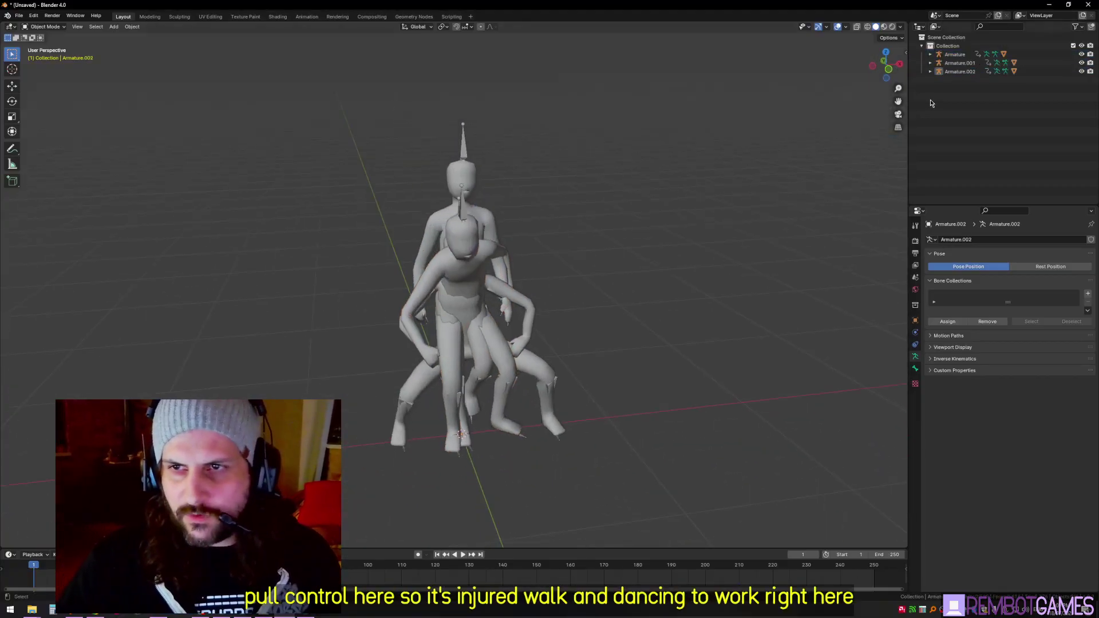
{"action": "middle_click_drag", "start_coordinate": [503, 212], "coordinate": [514, 266]}
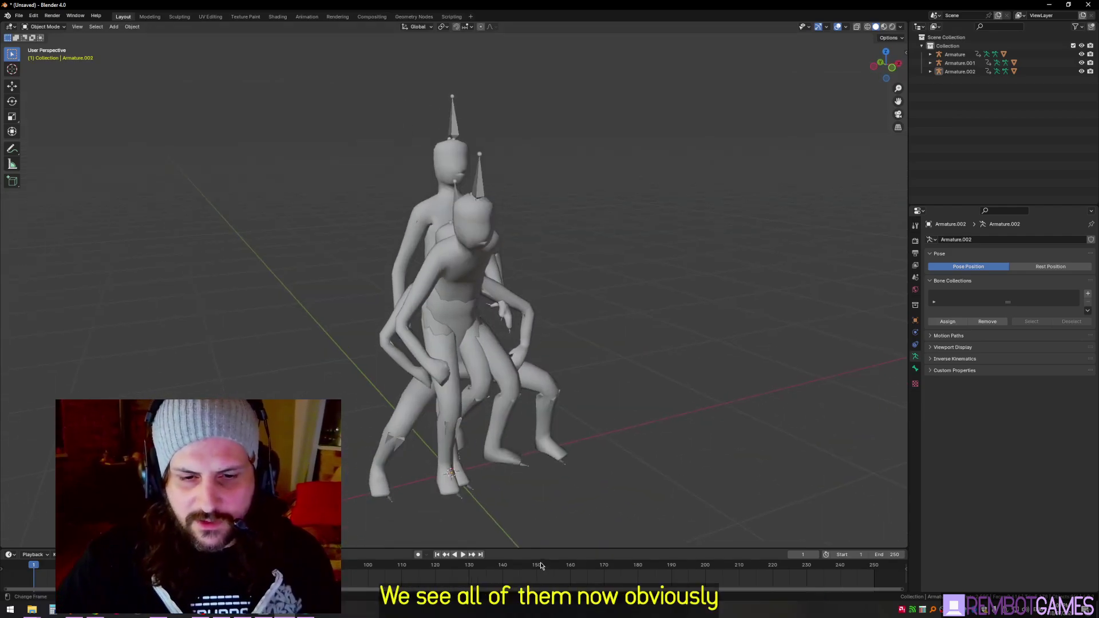
{"action": "left_click_drag", "start_coordinate": [552, 551], "coordinate": [552, 492]}
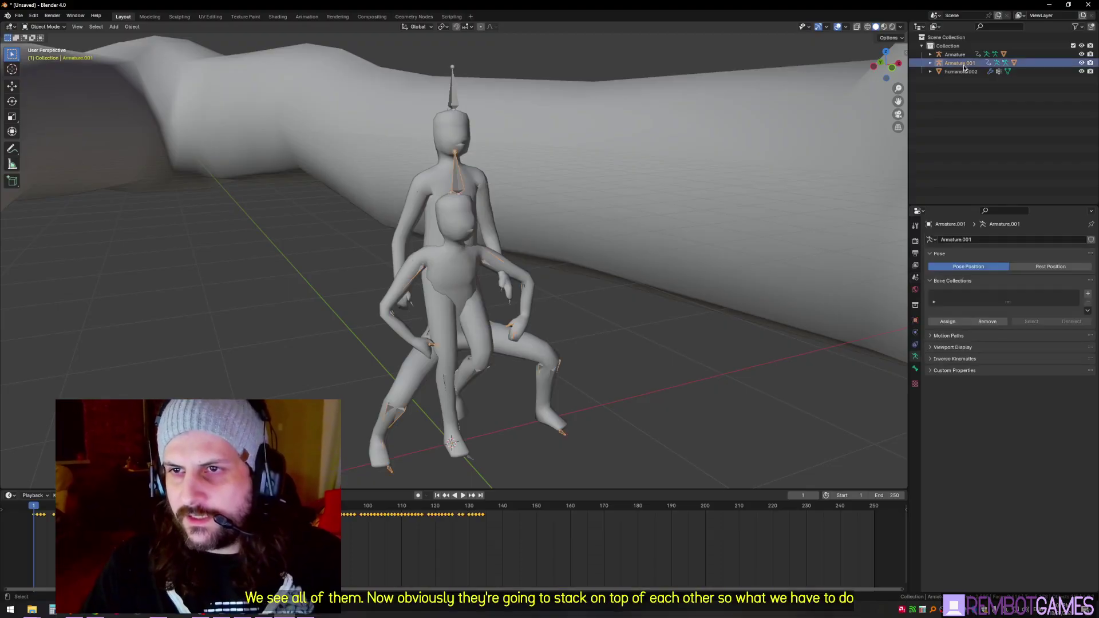
{"action": "left_click", "coordinate": [955, 73]}
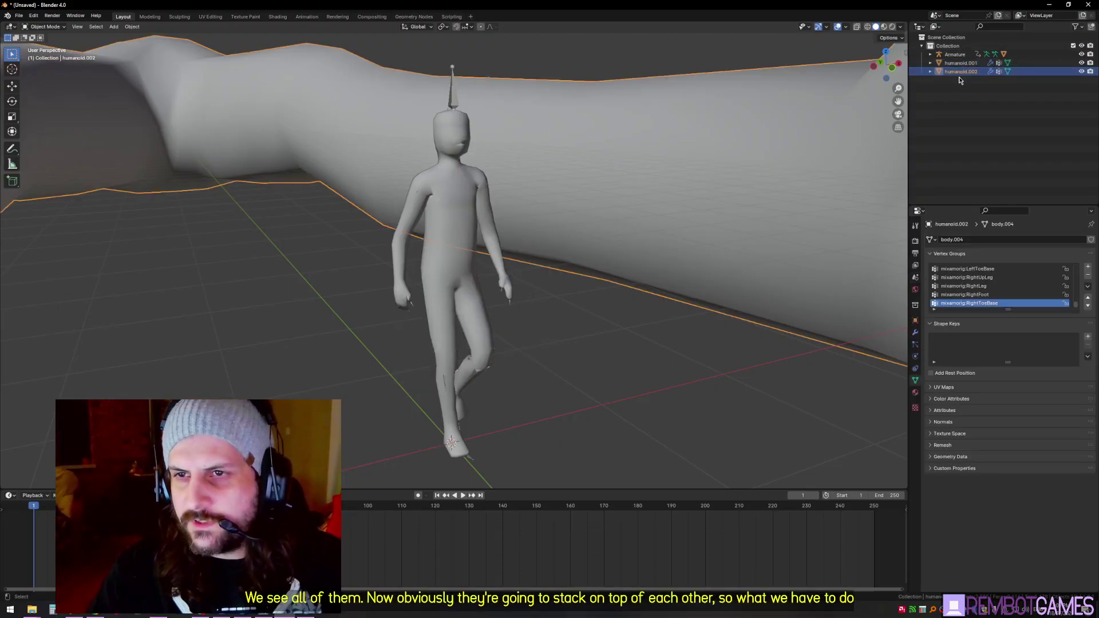
{"action": "key", "text": "Delete"}
{"action": "left_click", "coordinate": [956, 63]}
{"action": "key", "text": "Delete"}
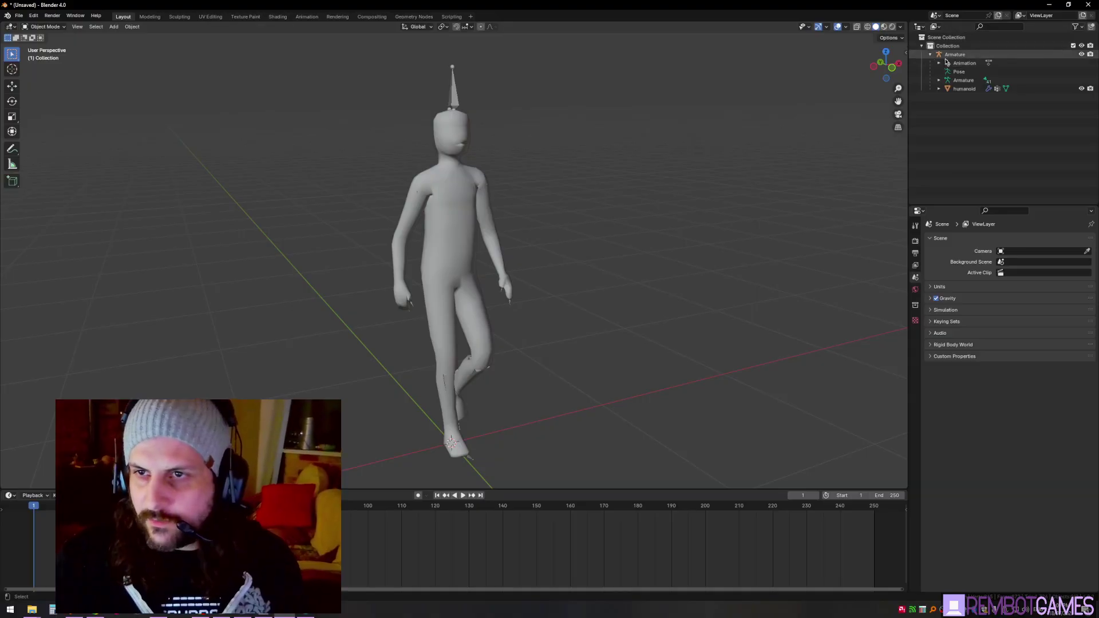
Step: Select the remaining Armature, open the Animation workspace, and change the Dope Sheet mode to Action Editor
{"action": "left_click", "coordinate": [966, 80]}
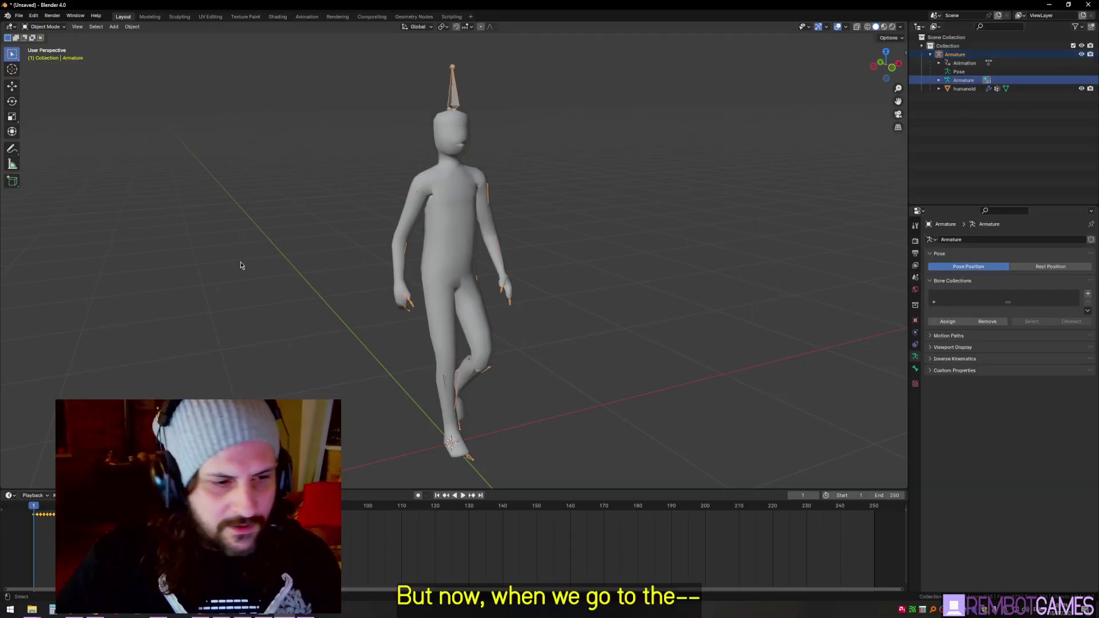
{"action": "left_click", "coordinate": [307, 16]}
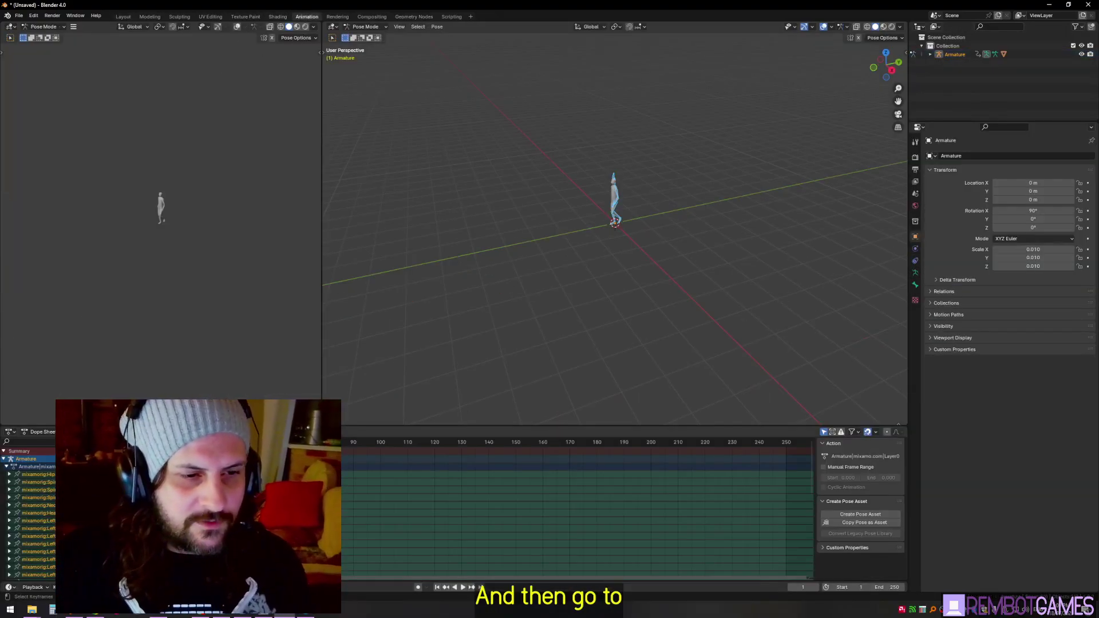
{"action": "left_click", "coordinate": [42, 433]}
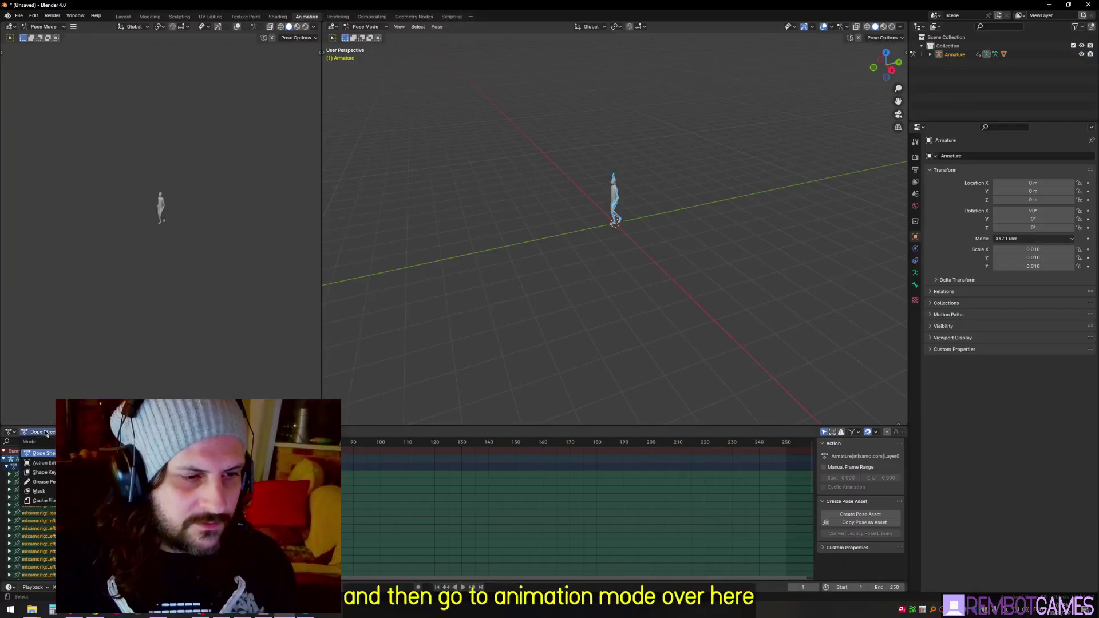
{"action": "left_click", "coordinate": [41, 465]}
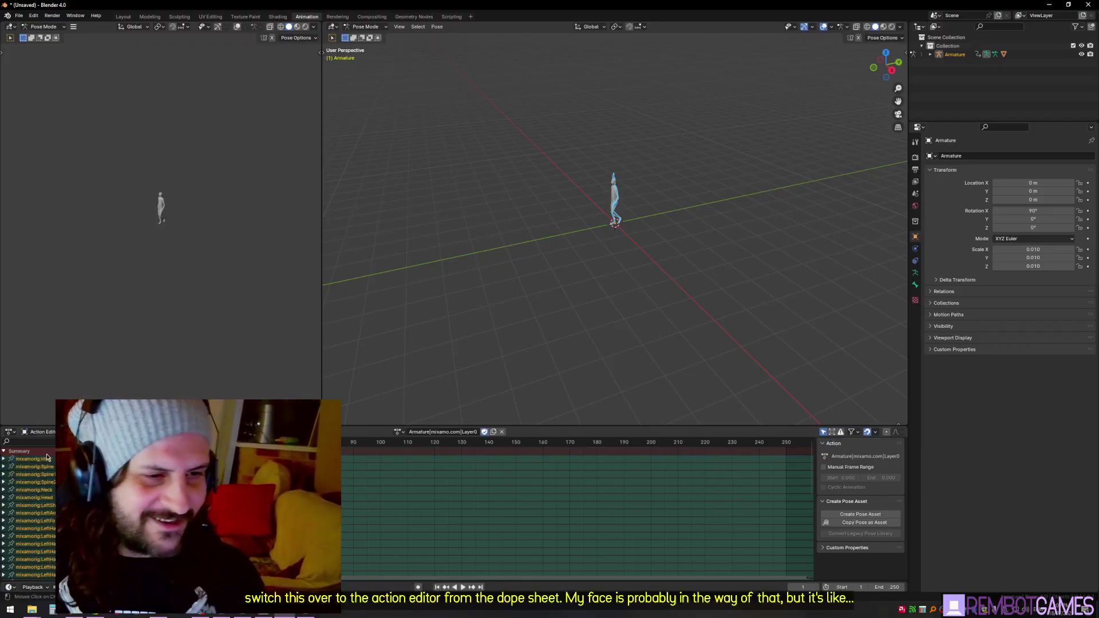
Step: Assign the Armature.002|mixamo.com|Layer0 action to the Armature and examine the resulting pose on the character up close
{"action": "left_click", "coordinate": [399, 432]}
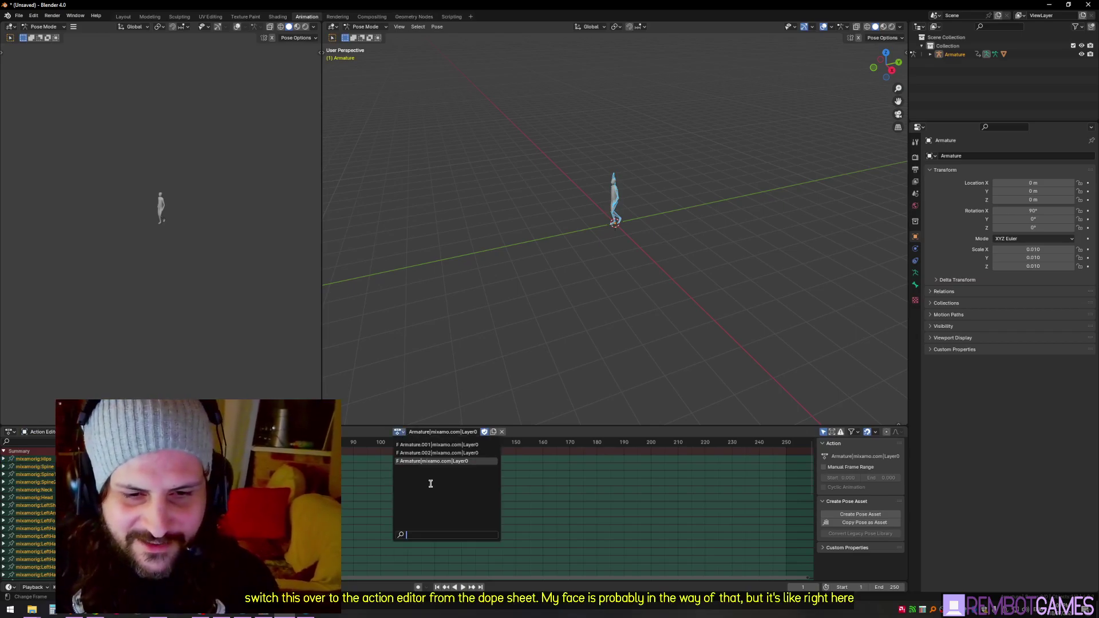
{"action": "left_click", "coordinate": [443, 453]}
{"action": "middle_click_drag", "start_coordinate": [522, 270], "coordinate": [615, 255]}
{"action": "scroll", "coordinate": [616, 252], "scroll_direction": "up", "scroll_amount": 6}
{"action": "middle_click_drag", "start_coordinate": [674, 122], "coordinate": [659, 276], "text": "shift"}
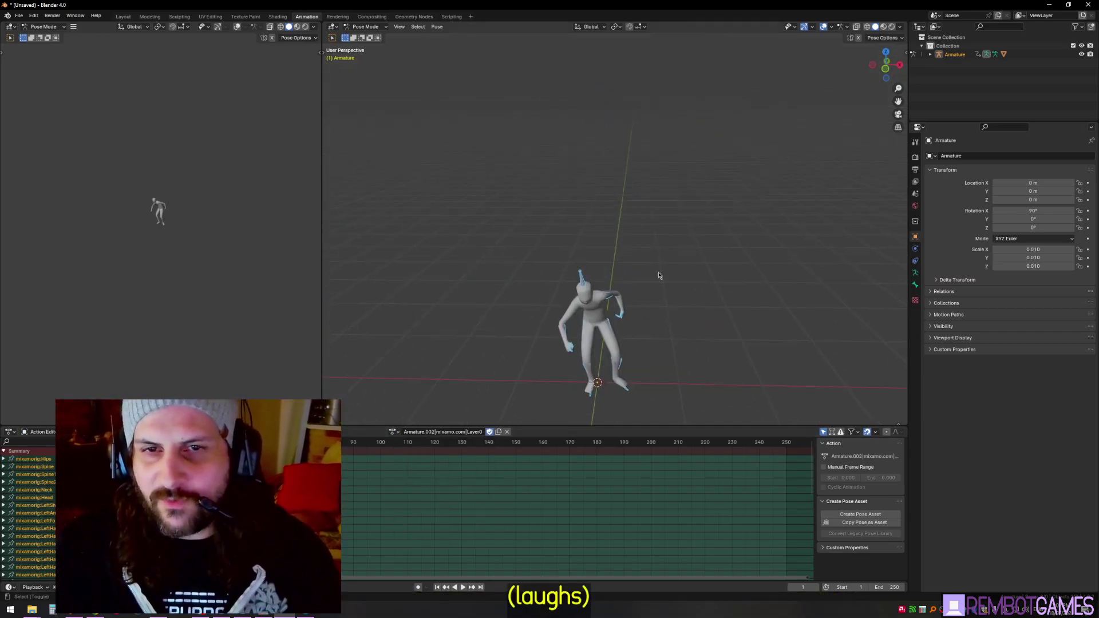
{"action": "scroll", "coordinate": [616, 382], "scroll_direction": "up", "scroll_amount": 6}
{"action": "middle_click_drag", "start_coordinate": [616, 382], "coordinate": [668, 216], "text": "shift"}
{"action": "middle_click_drag", "start_coordinate": [578, 328], "coordinate": [604, 318]}
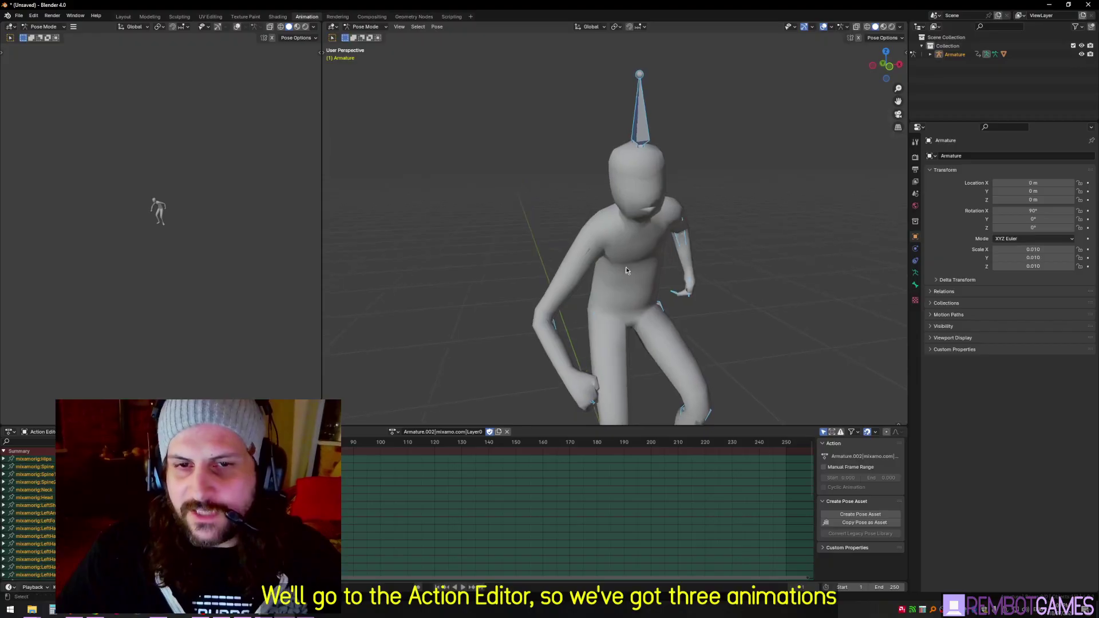
{"action": "scroll", "coordinate": [604, 318], "scroll_direction": "down", "scroll_amount": 4}
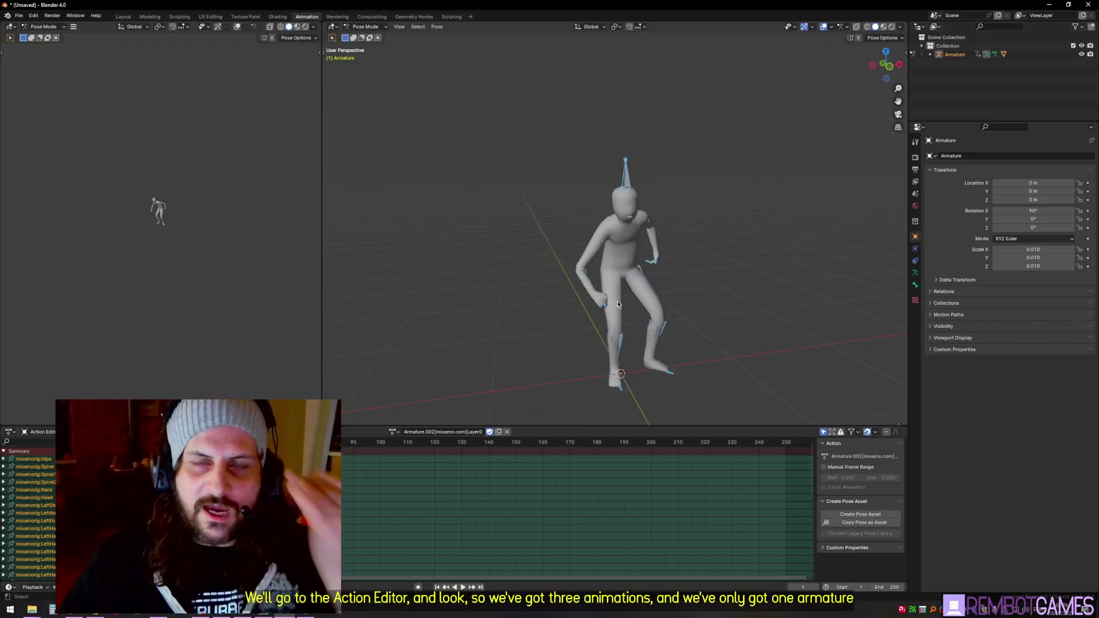
{"action": "left_click", "coordinate": [738, 274]}
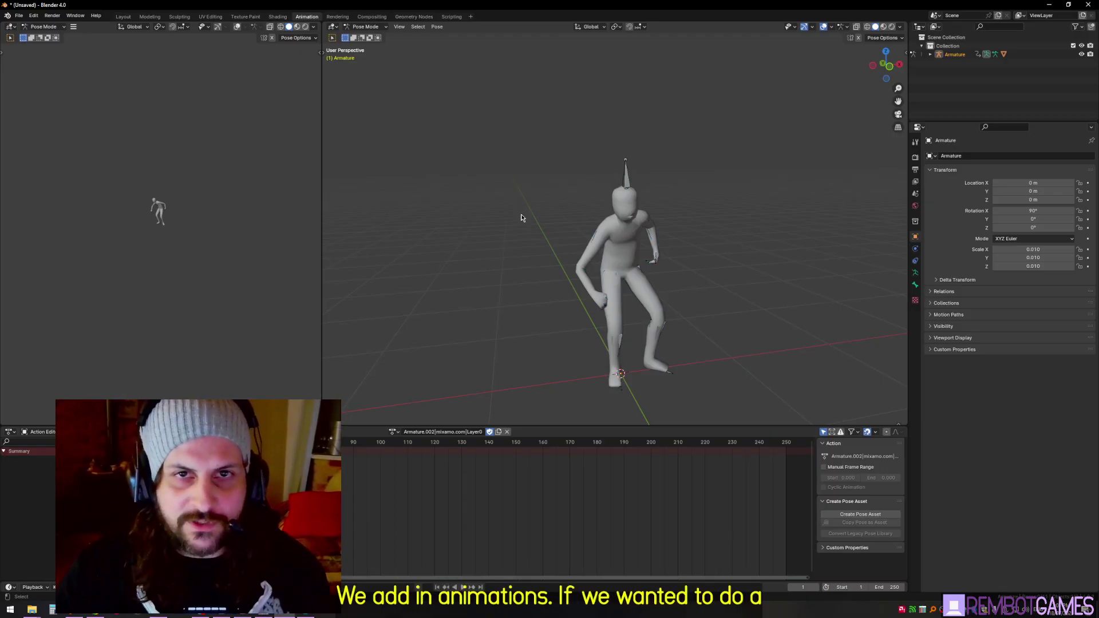
{"action": "middle_click_drag", "start_coordinate": [518, 221], "coordinate": [508, 232]}
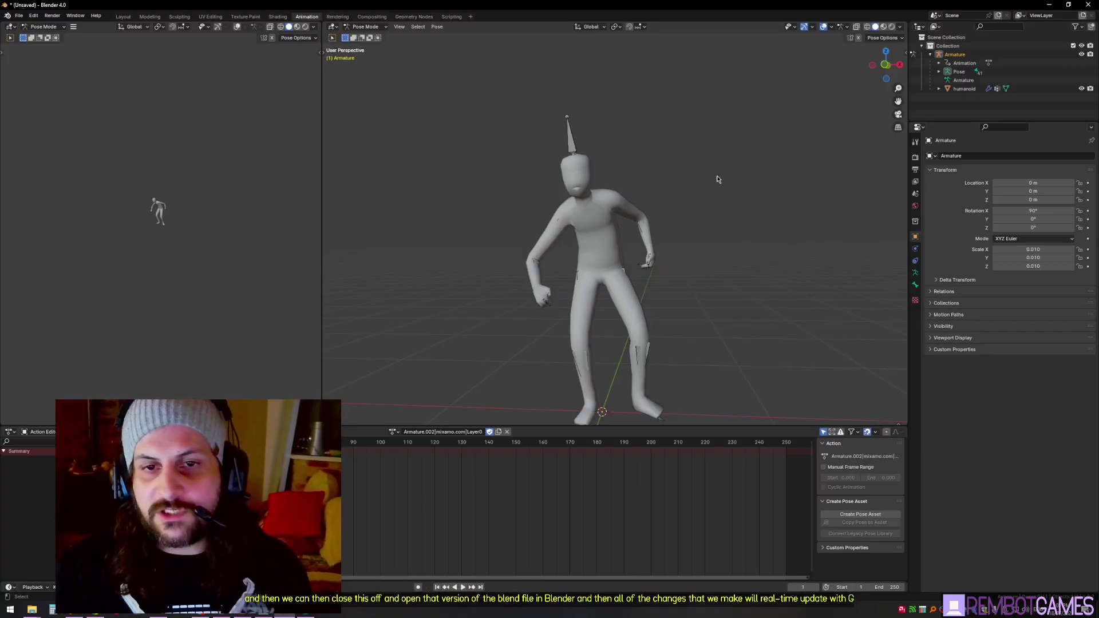
{"action": "middle_click_drag", "start_coordinate": [716, 176], "coordinate": [714, 190]}
{"action": "middle_click_drag", "start_coordinate": [617, 167], "coordinate": [617, 282]}
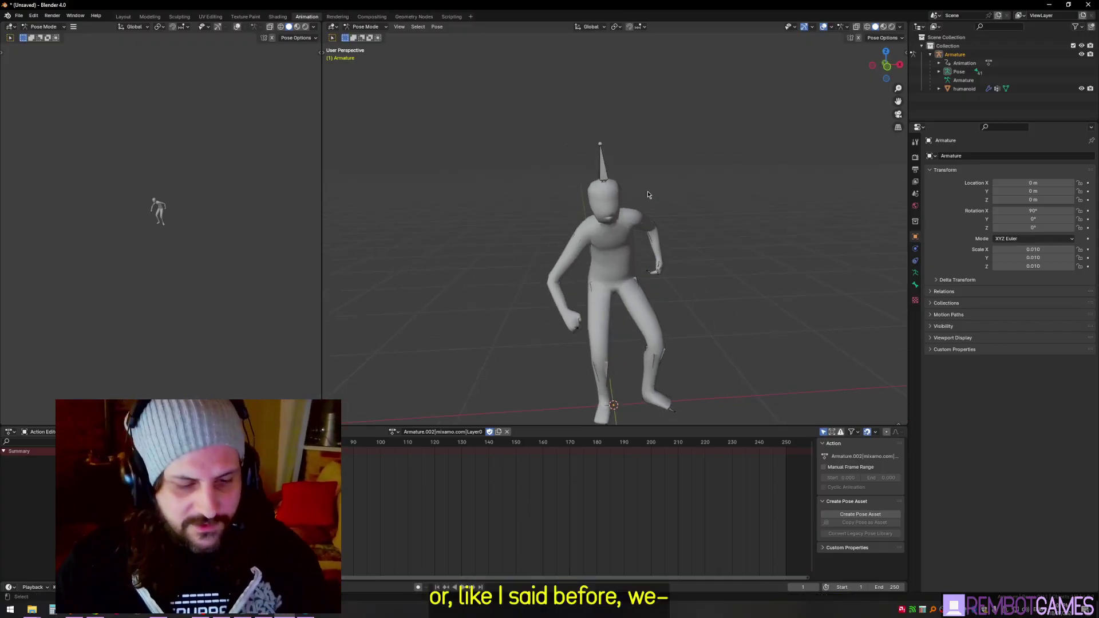
{"action": "key", "text": "Tab"}
{"action": "key", "text": "Tab"}
{"action": "middle_click_drag", "start_coordinate": [686, 288], "coordinate": [675, 295]}
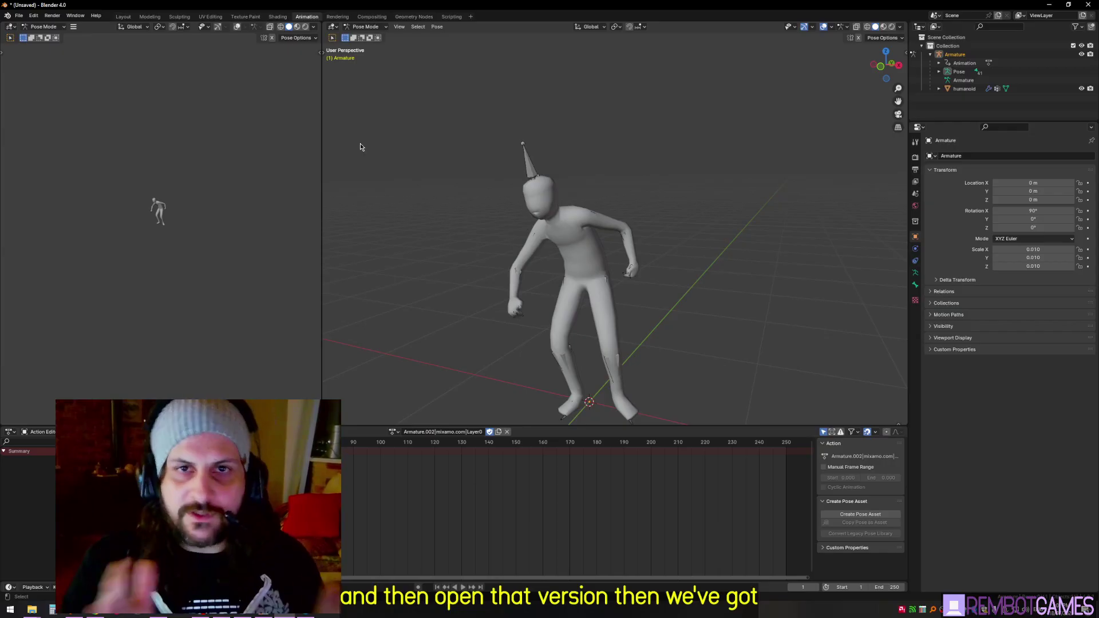
{"action": "middle_click_drag", "start_coordinate": [360, 143], "coordinate": [596, 185]}
Step: Display the character with its textures in the main viewport using Material Preview shading
{"action": "scroll", "coordinate": [597, 185], "scroll_direction": "up", "scroll_amount": 3}
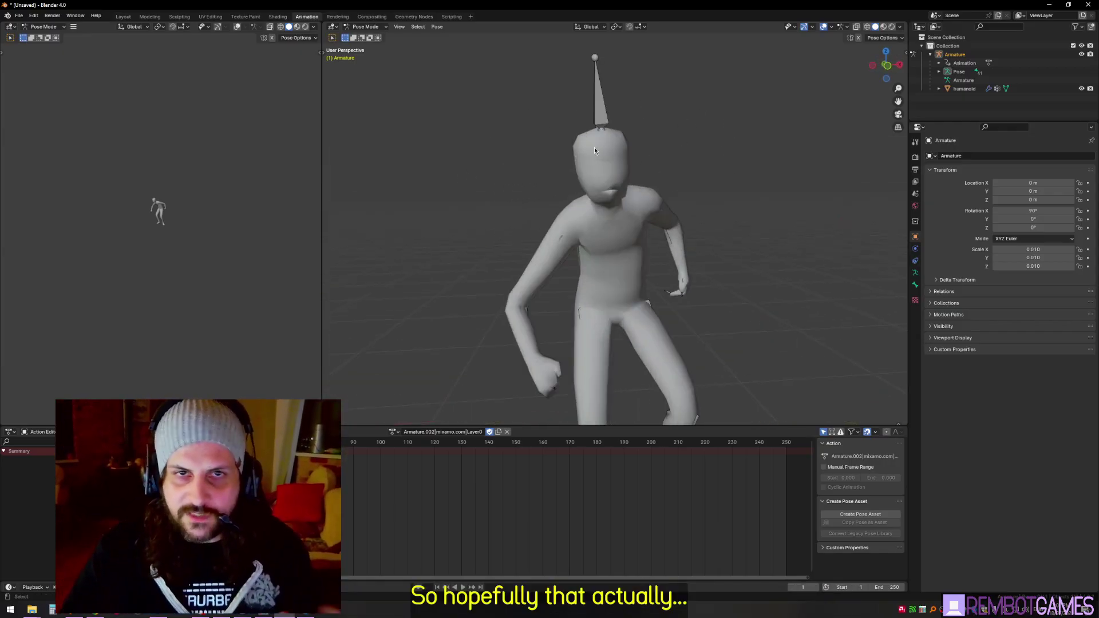
{"action": "scroll", "coordinate": [599, 145], "scroll_direction": "up", "scroll_amount": 2}
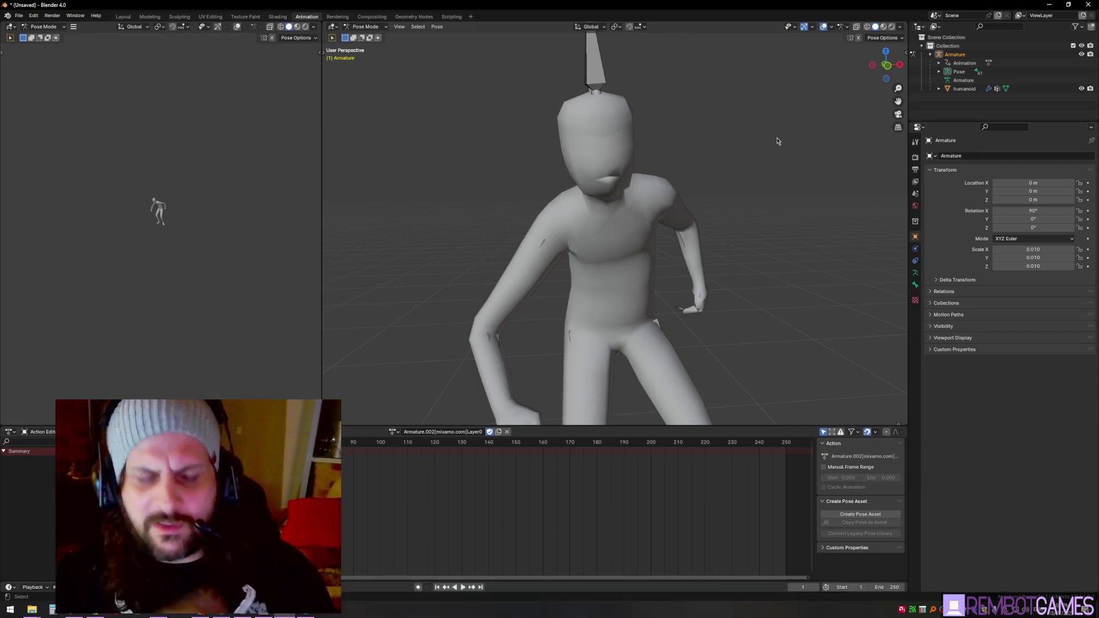
{"action": "middle_click_drag", "start_coordinate": [641, 221], "coordinate": [611, 213]}
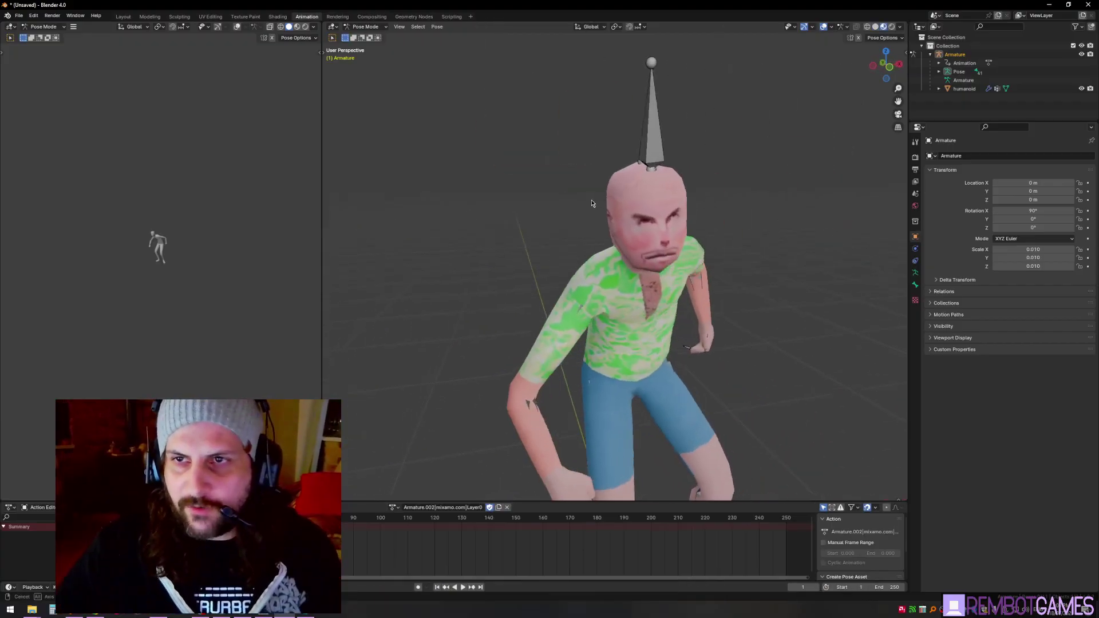
{"action": "left_click", "coordinate": [877, 29]}
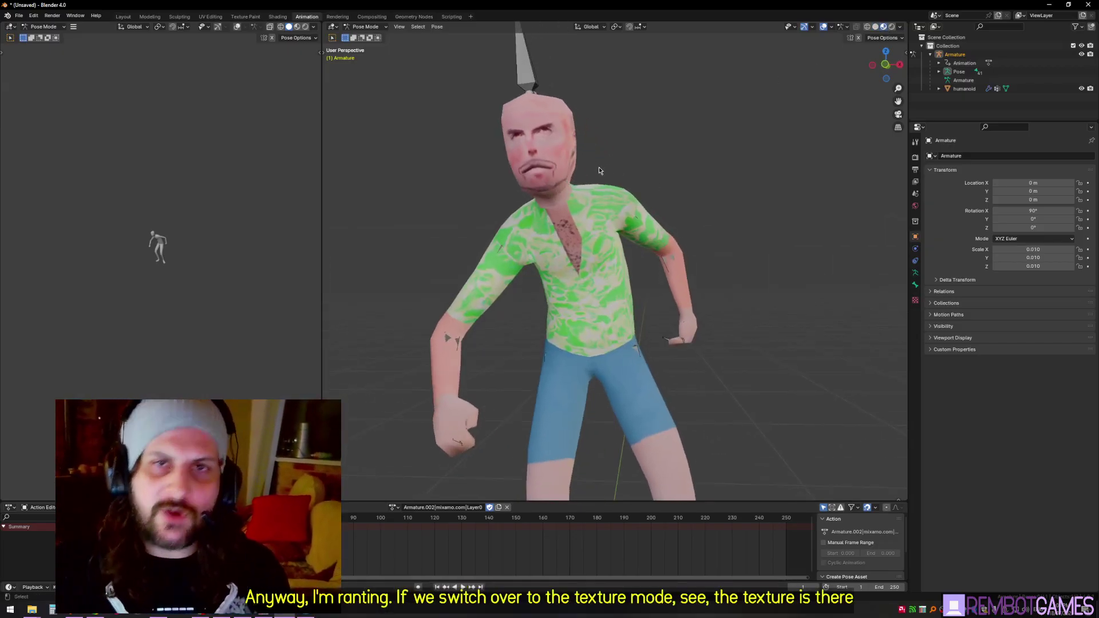
Step: Export the character as glTF 2.0 in glTF Binary format, named PLAYER.glb, into the tutorials ps2_character folder
{"action": "left_click", "coordinate": [19, 16]}
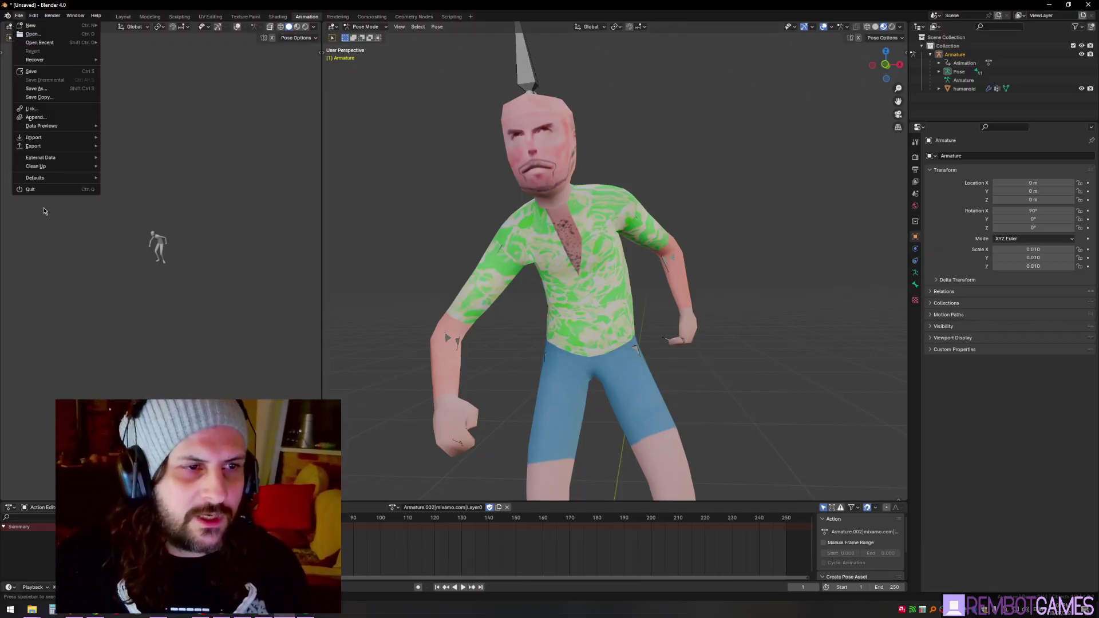
{"action": "mouse_move", "coordinate": [48, 148]}
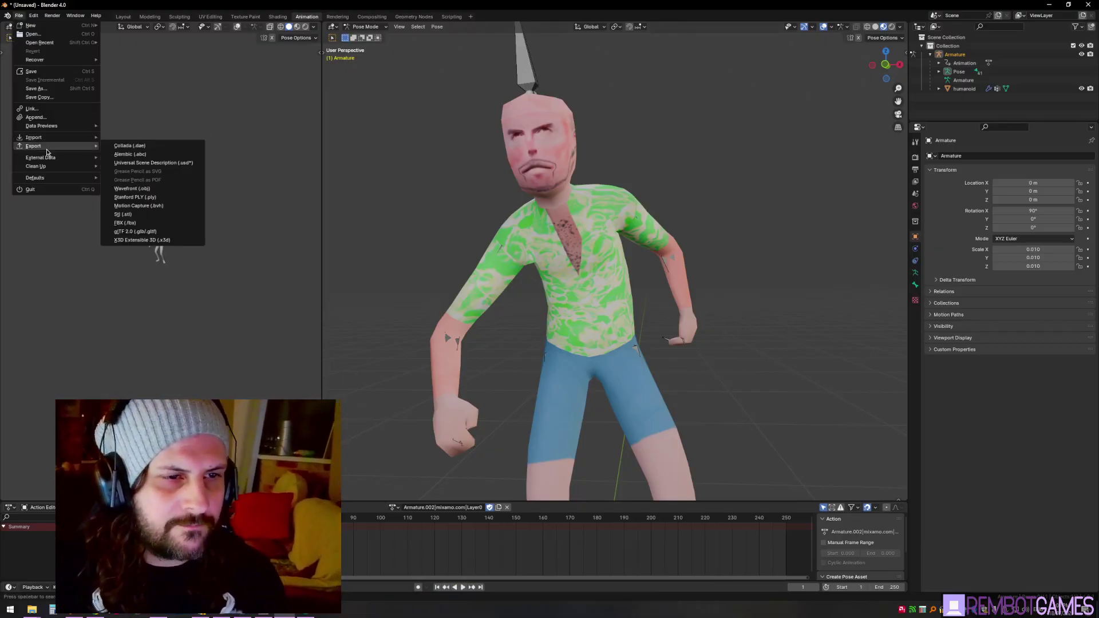
{"action": "left_click", "coordinate": [147, 233]}
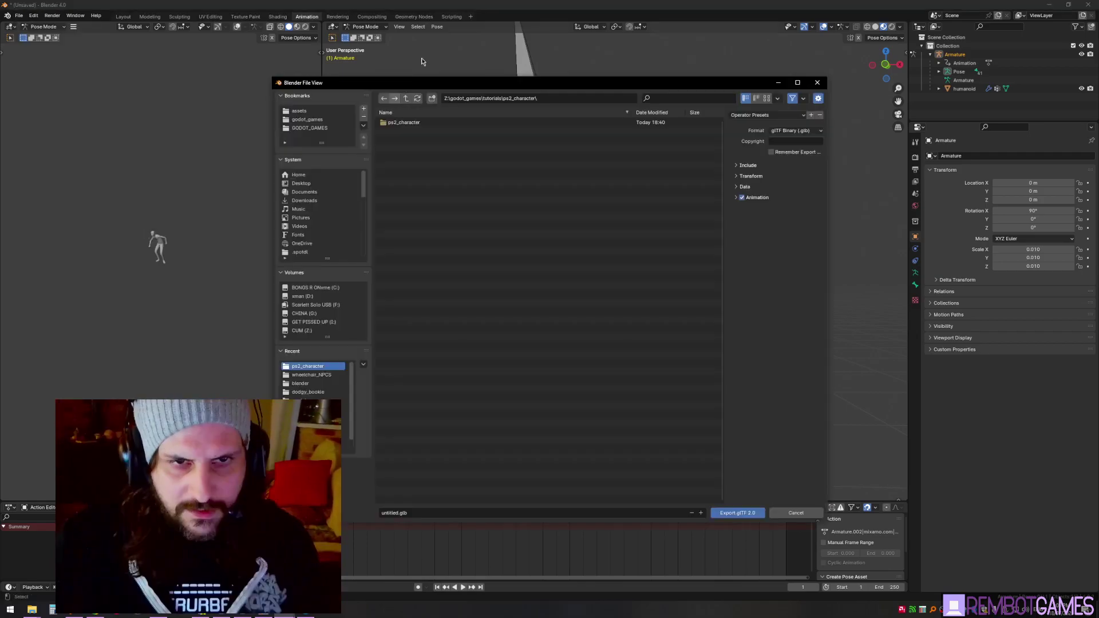
{"action": "left_click", "coordinate": [397, 514]}
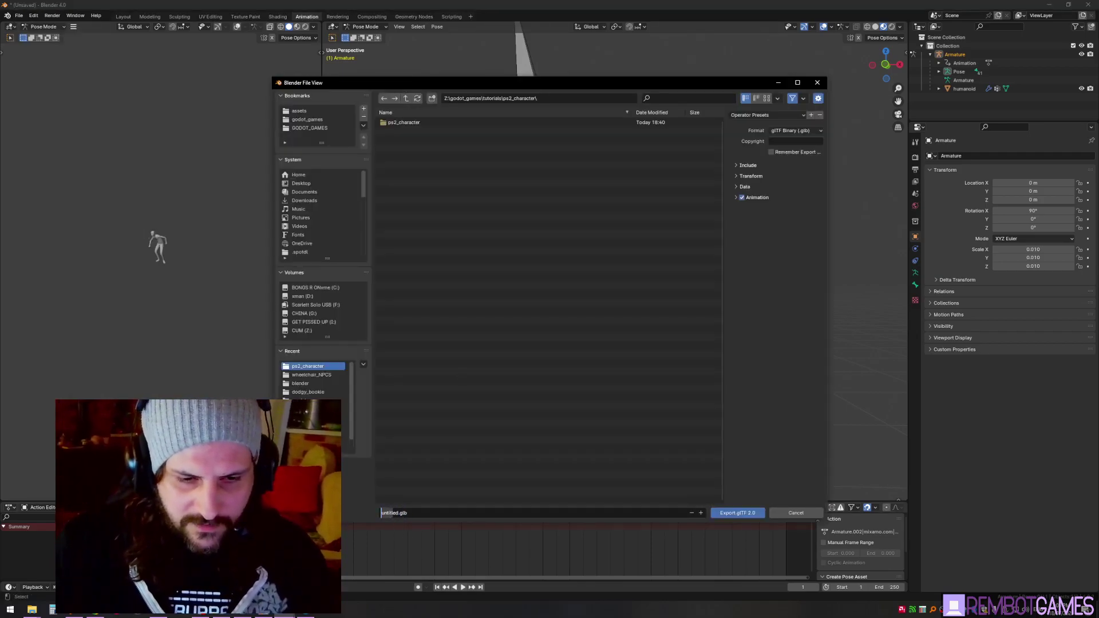
{"action": "key", "text": "Delete"}
{"action": "key", "text": "Delete"}
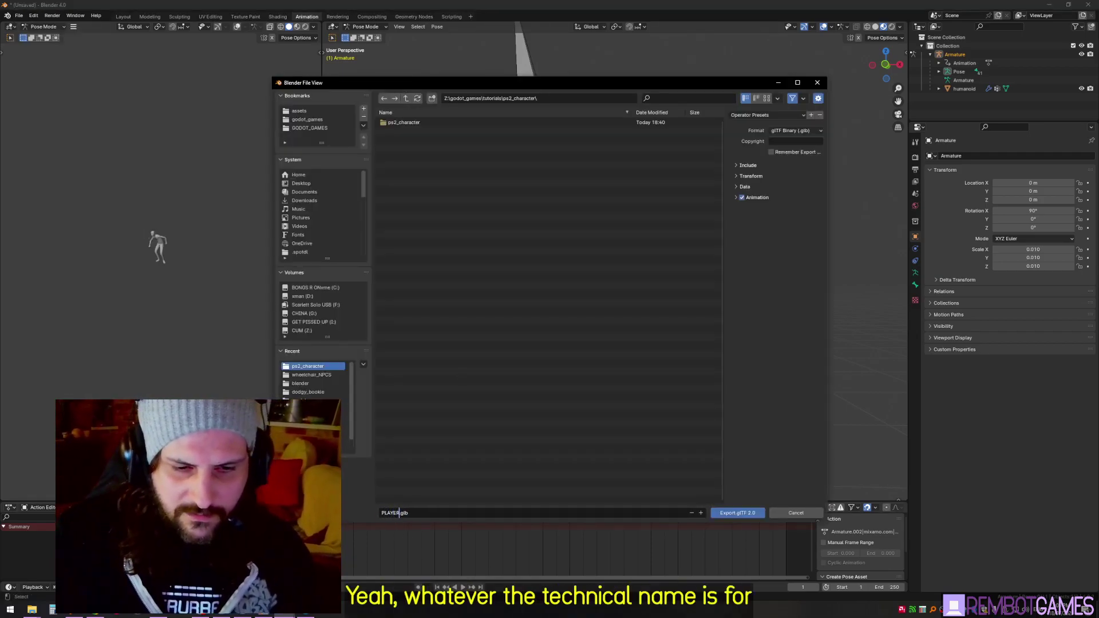
{"action": "left_click", "coordinate": [732, 513]}
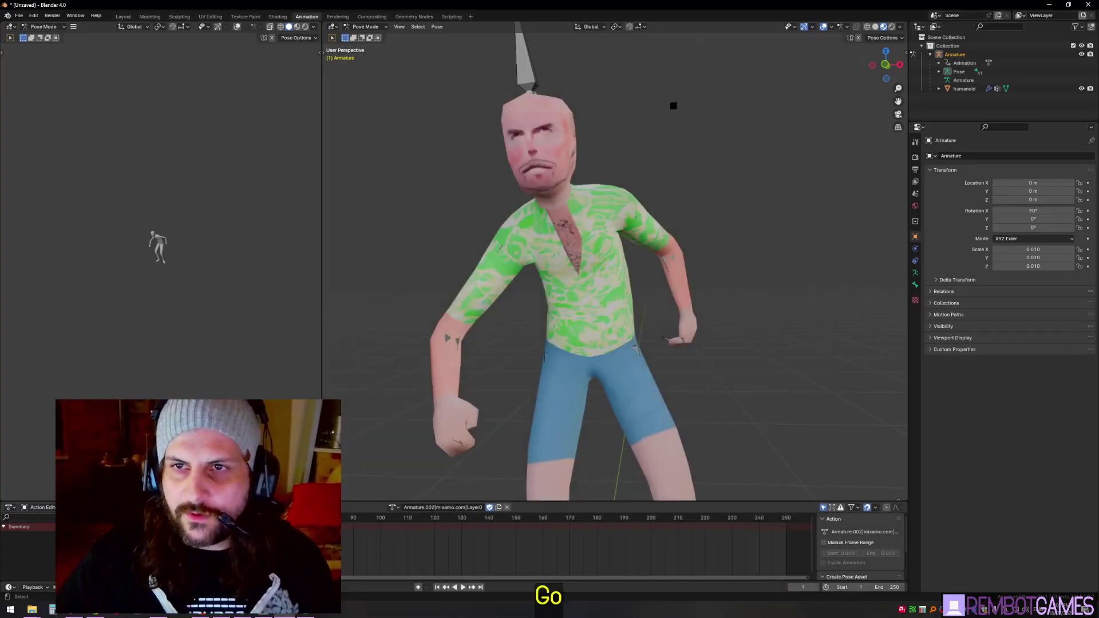
Step: Return the armature to Object Mode, and switch to Godot to create a Node3D root for a new scene
{"action": "key", "text": "ctrl+Tab"}
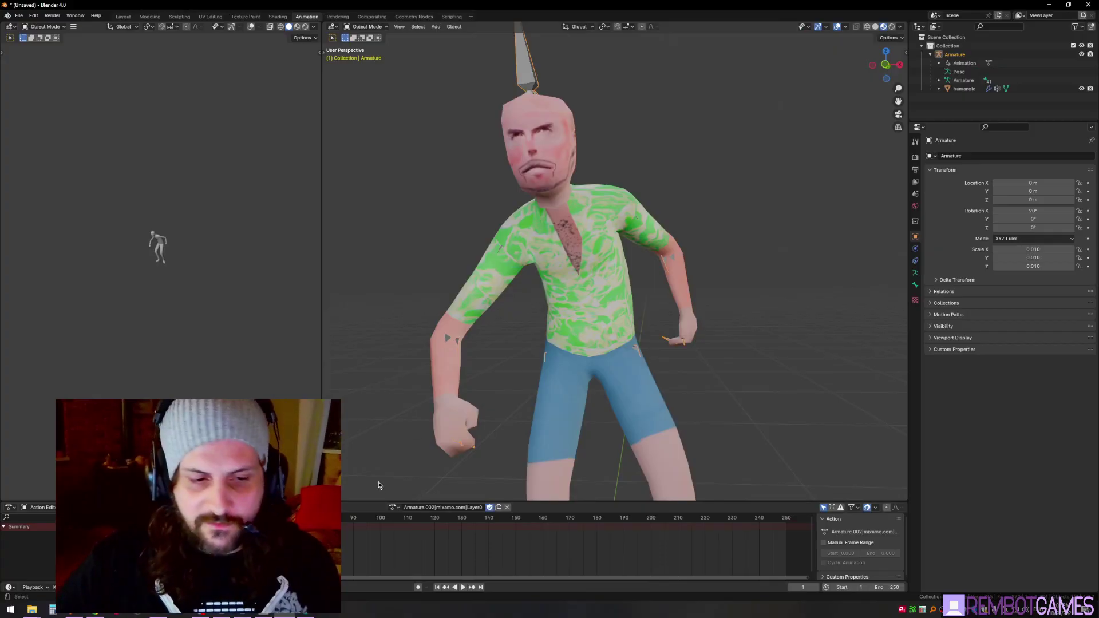
{"action": "key", "text": "alt+Tab"}
{"action": "left_click", "coordinate": [74, 95]}
{"action": "left_click", "coordinate": [61, 139]}
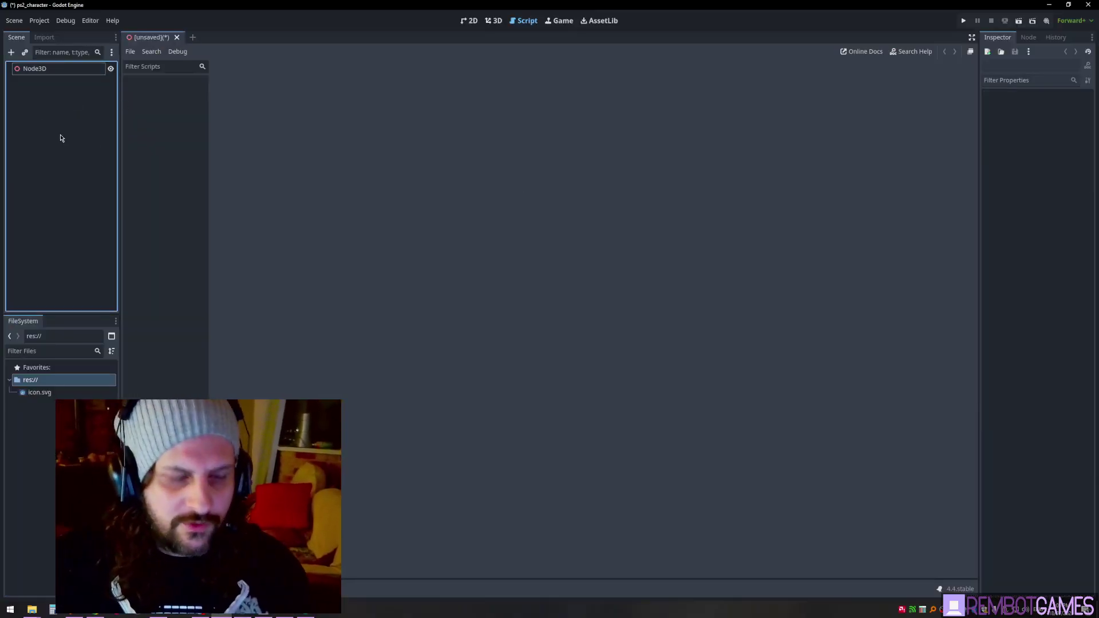
{"action": "key", "text": "ctrl+s"}
{"action": "key", "text": "Escape"}
Step: Rename the Node3D root node as MainScene
{"action": "double_click", "coordinate": [35, 68]}
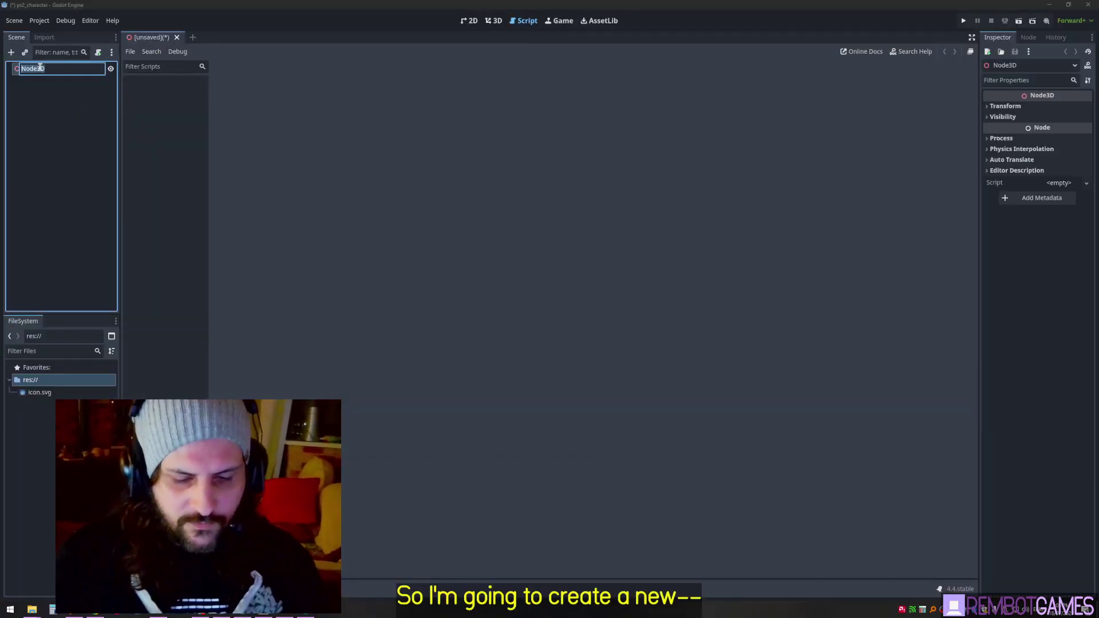
{"action": "type", "text": "m"}
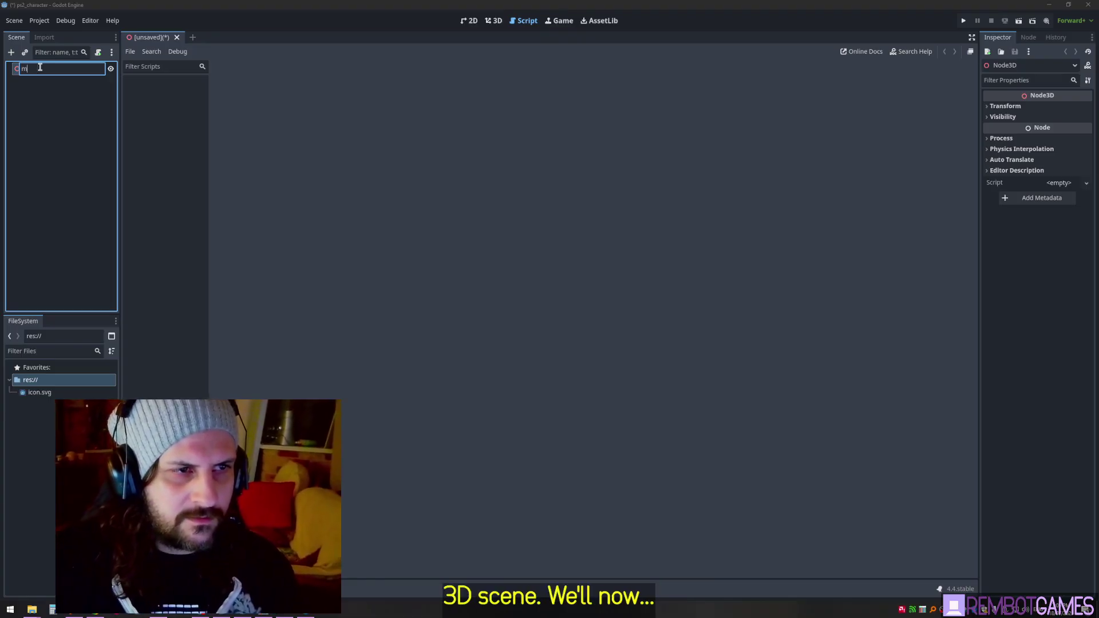
{"action": "type", "text": "ainS"}
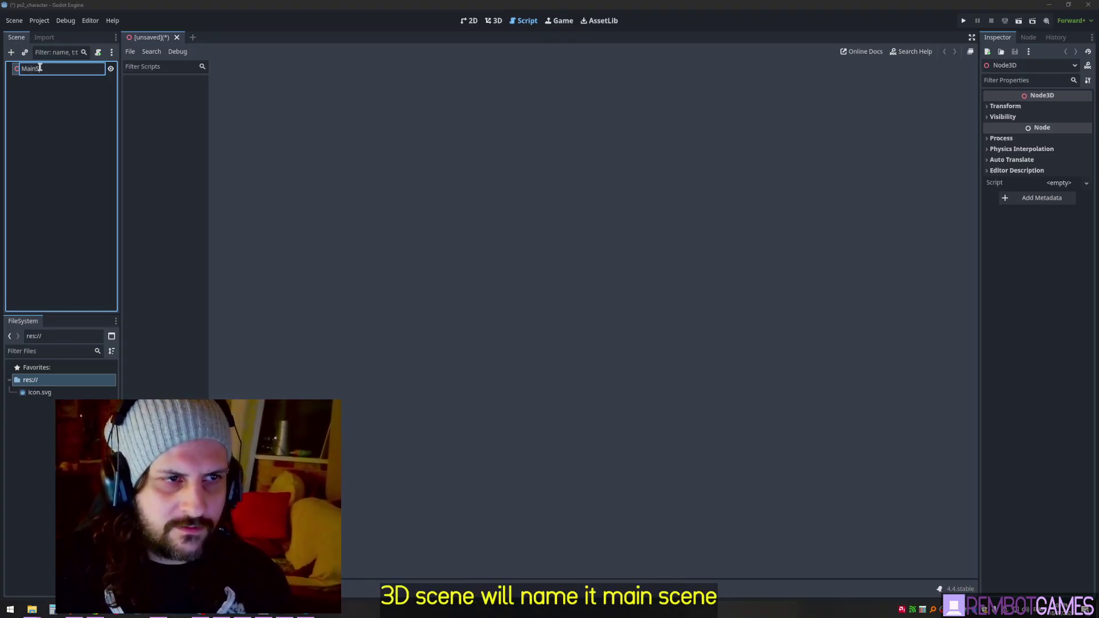
{"action": "type", "text": "cene"}
{"action": "key", "text": "Return"}
Step: Save the scene as main_scene.tscn inside a new project folder named scenes
{"action": "key", "text": "ctrl+s"}
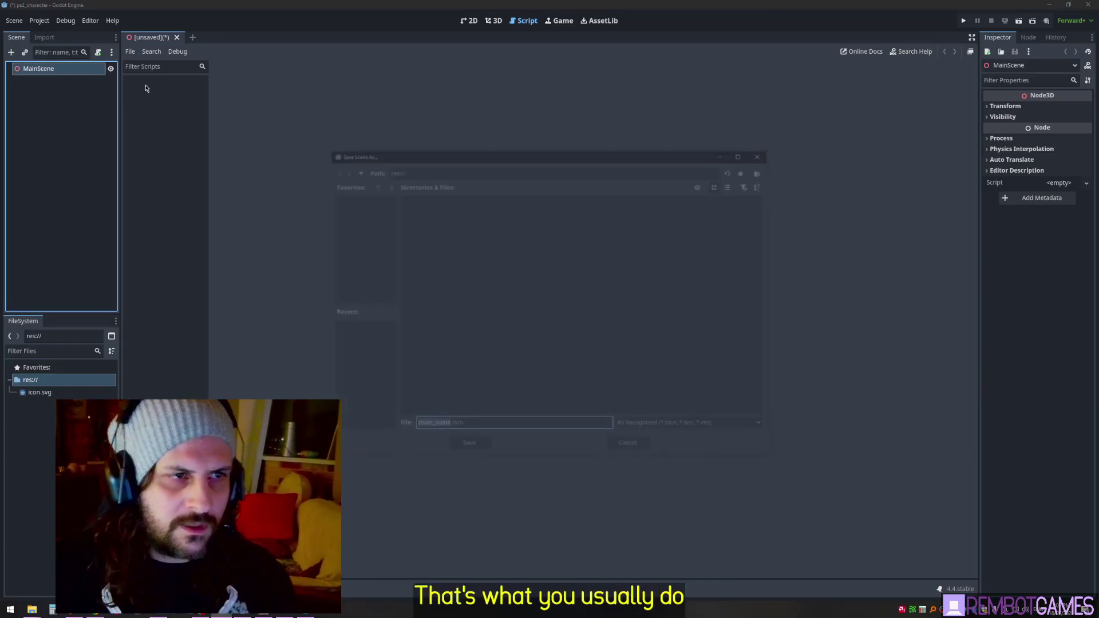
{"action": "left_click", "coordinate": [764, 169]}
{"action": "type", "text": "sce"}
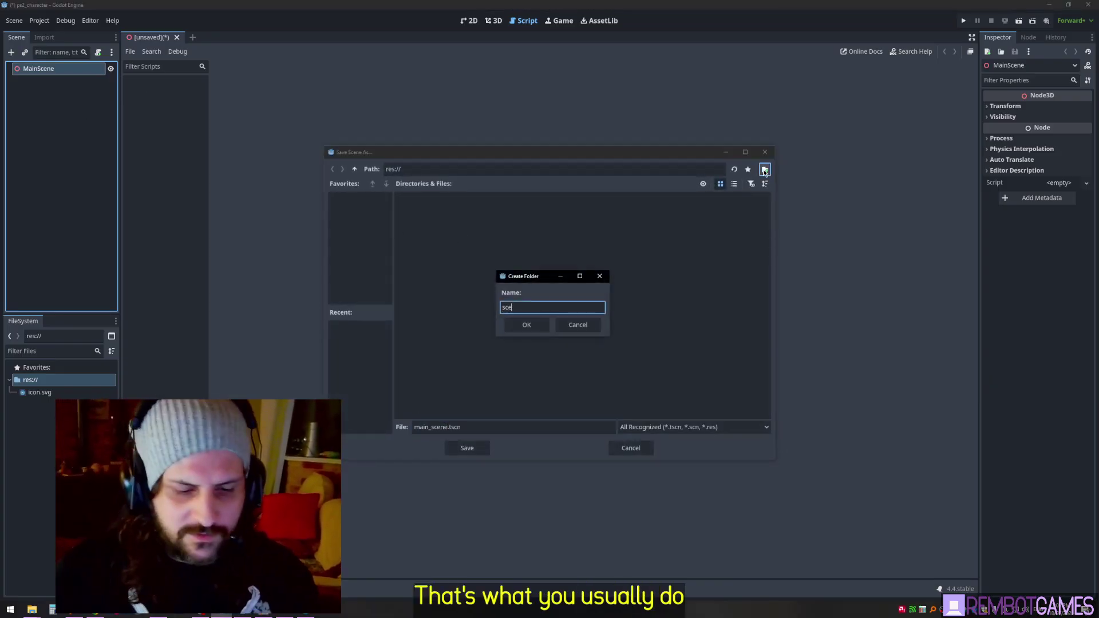
{"action": "type", "text": "nes"}
{"action": "key", "text": "Return"}
{"action": "left_click", "coordinate": [468, 449]}
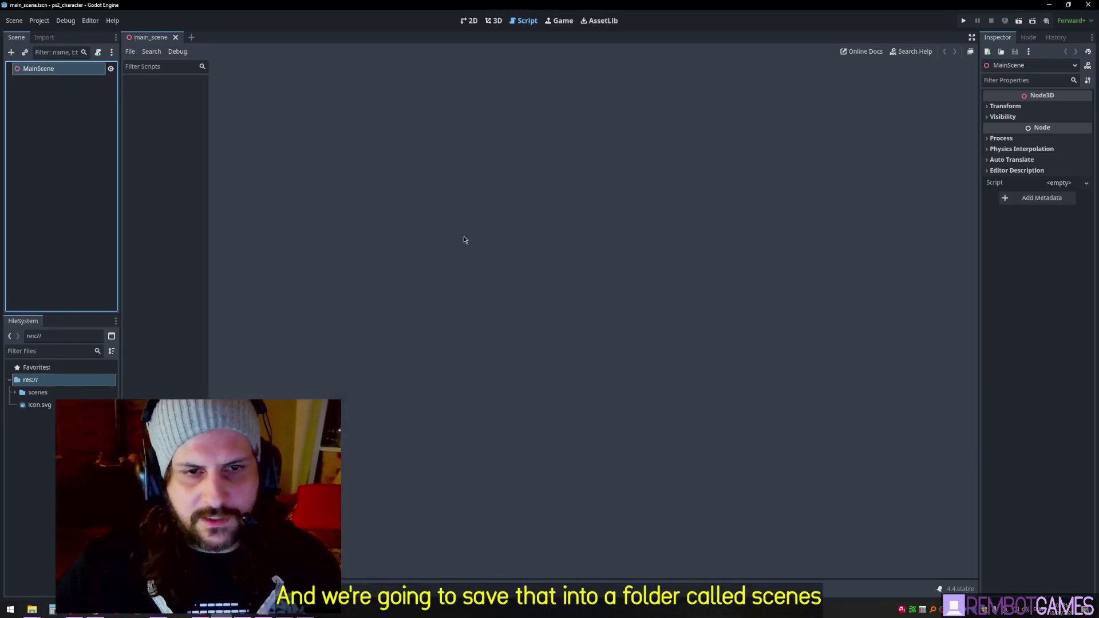
Step: Show the 3D workspace and create a new project folder named models under res://
{"action": "left_click", "coordinate": [494, 21]}
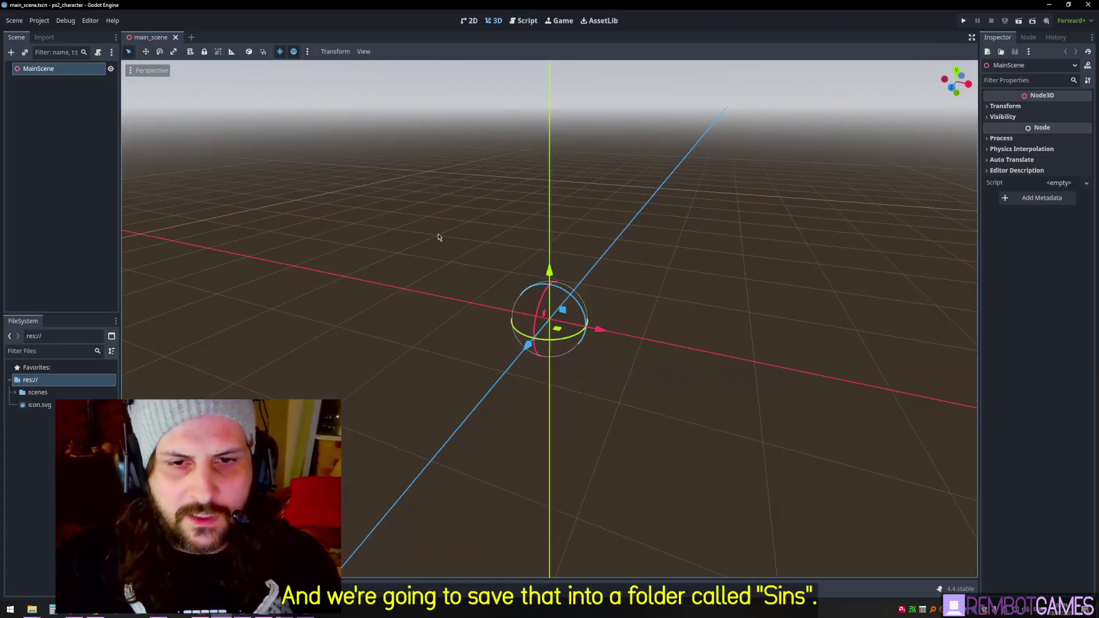
{"action": "middle_click_drag", "start_coordinate": [449, 215], "coordinate": [455, 201]}
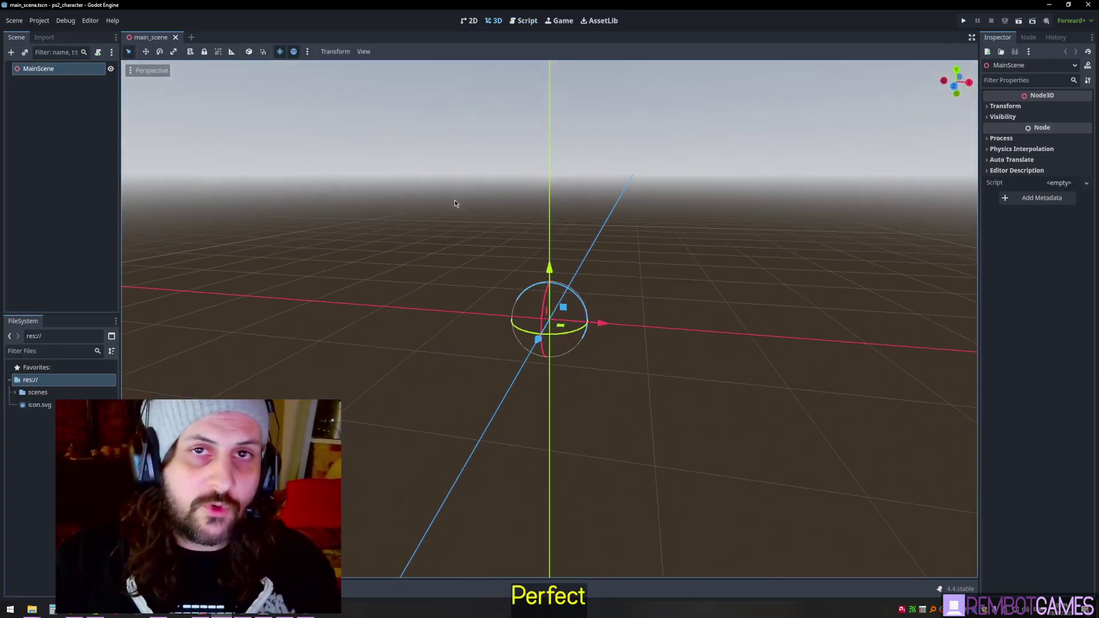
{"action": "right_click", "coordinate": [23, 379]}
{"action": "mouse_move", "coordinate": [77, 391]}
{"action": "left_click", "coordinate": [158, 391]}
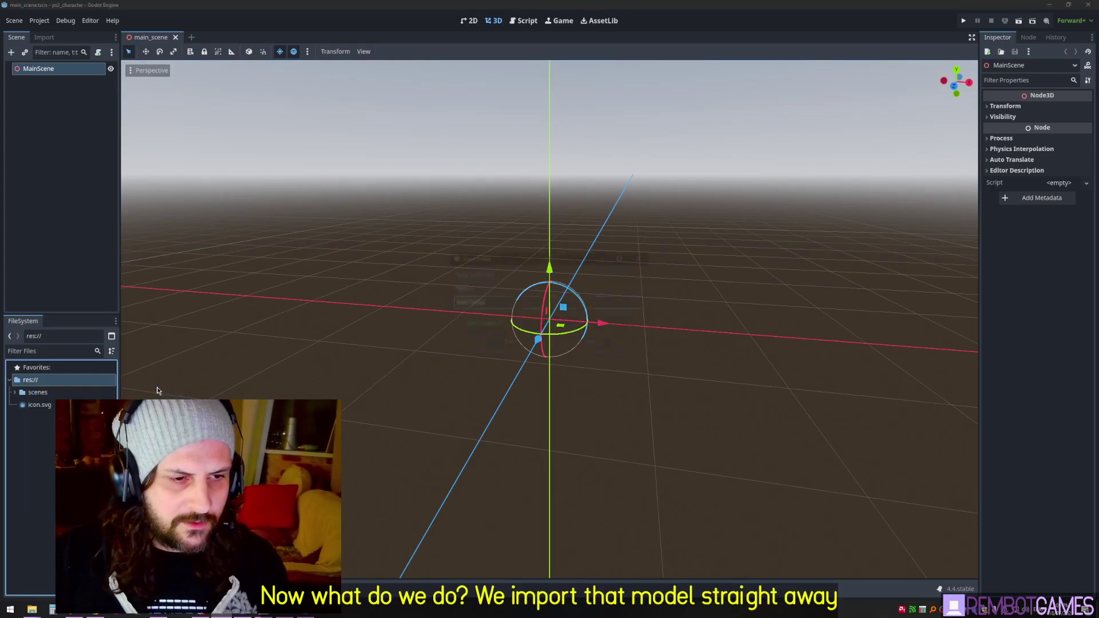
{"action": "type", "text": "models"}
{"action": "key", "text": "Return"}
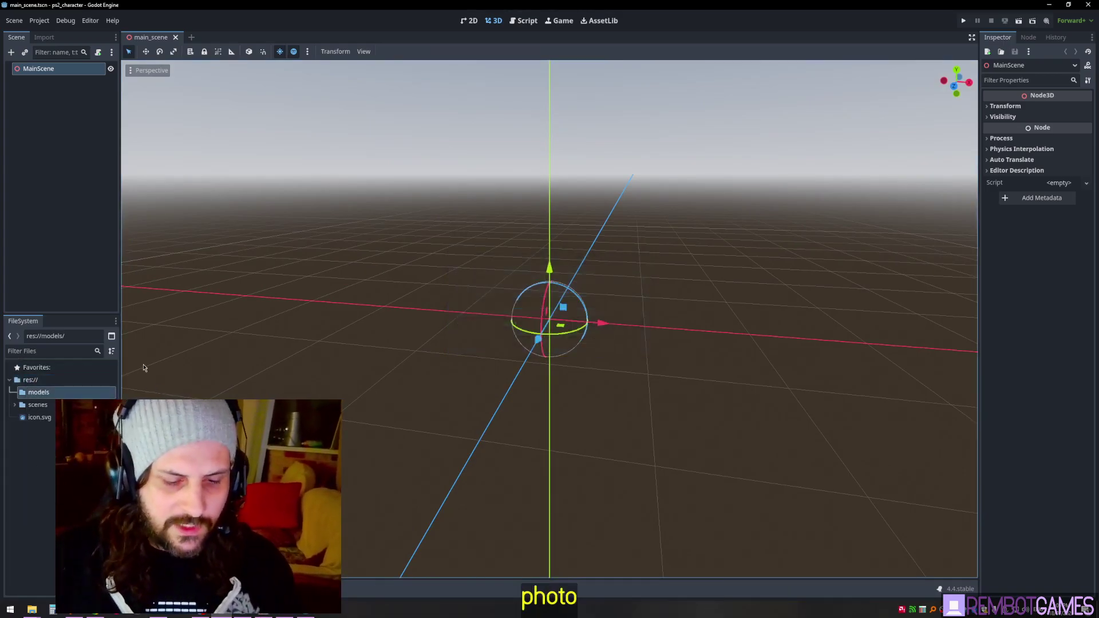
Step: Import PLAYER.glb into the models folder and add it to the scene as a child of MainScene
{"action": "left_click", "coordinate": [44, 404]}
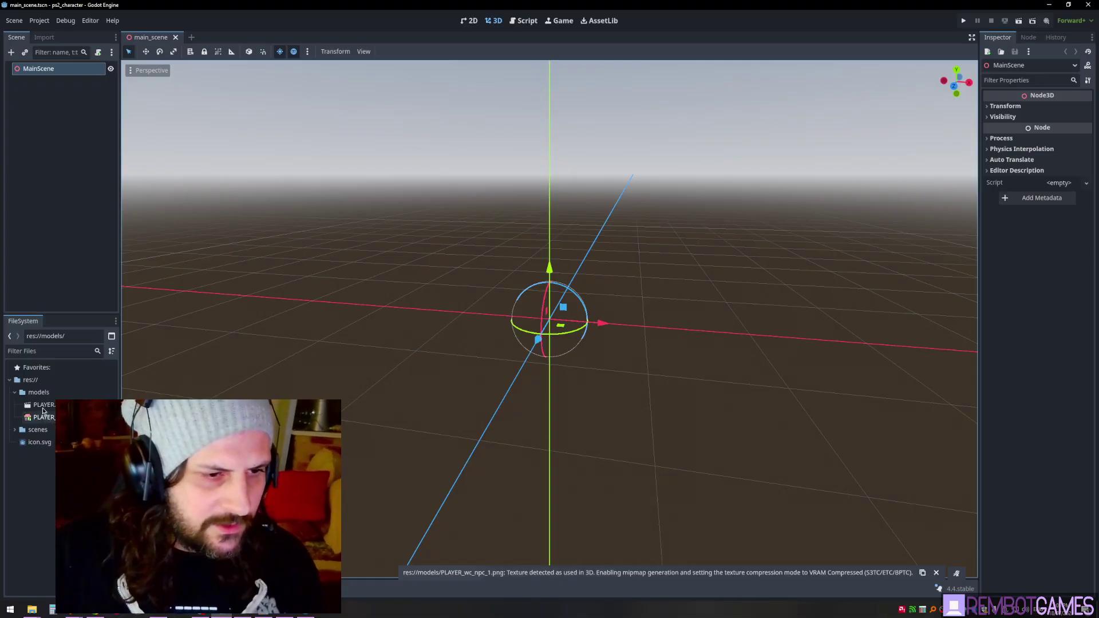
{"action": "left_click_drag", "start_coordinate": [46, 406], "coordinate": [47, 70]}
{"action": "middle_click_drag", "start_coordinate": [495, 207], "coordinate": [595, 236]}
{"action": "scroll", "coordinate": [597, 213], "scroll_direction": "up", "scroll_amount": 5}
{"action": "middle_click_drag", "start_coordinate": [595, 235], "coordinate": [578, 260], "text": "shift"}
{"action": "scroll", "coordinate": [420, 257], "scroll_direction": "up", "scroll_amount": 8}
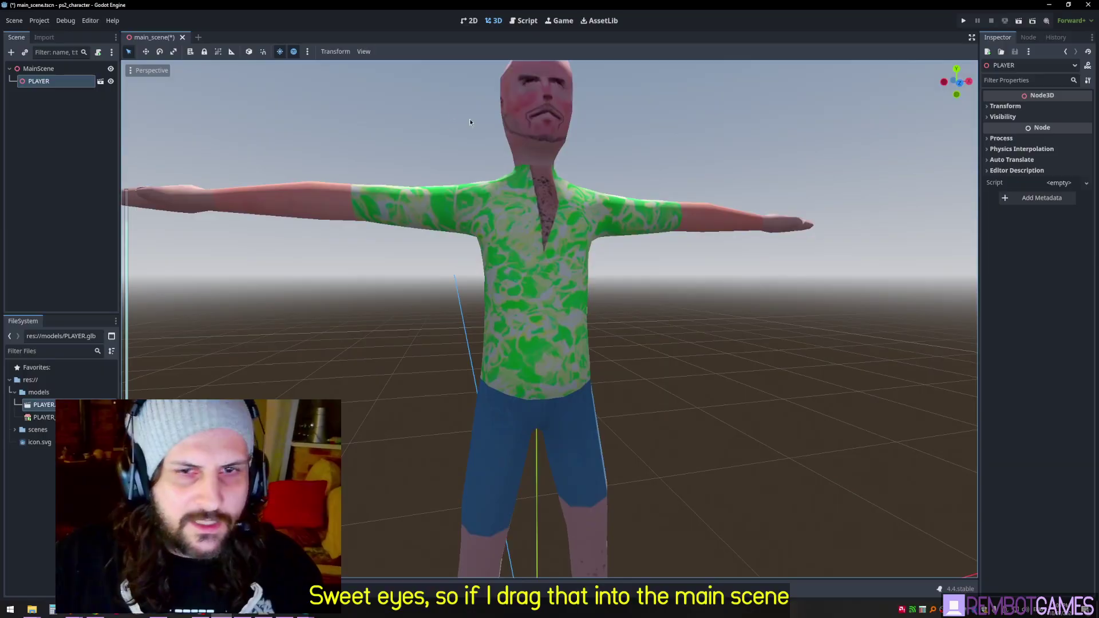
{"action": "scroll", "coordinate": [469, 122], "scroll_direction": "down", "scroll_amount": 3}
Step: Enable Editable Children on the PLAYER instance and select its AnimationPlayer node
{"action": "right_click", "coordinate": [47, 80]}
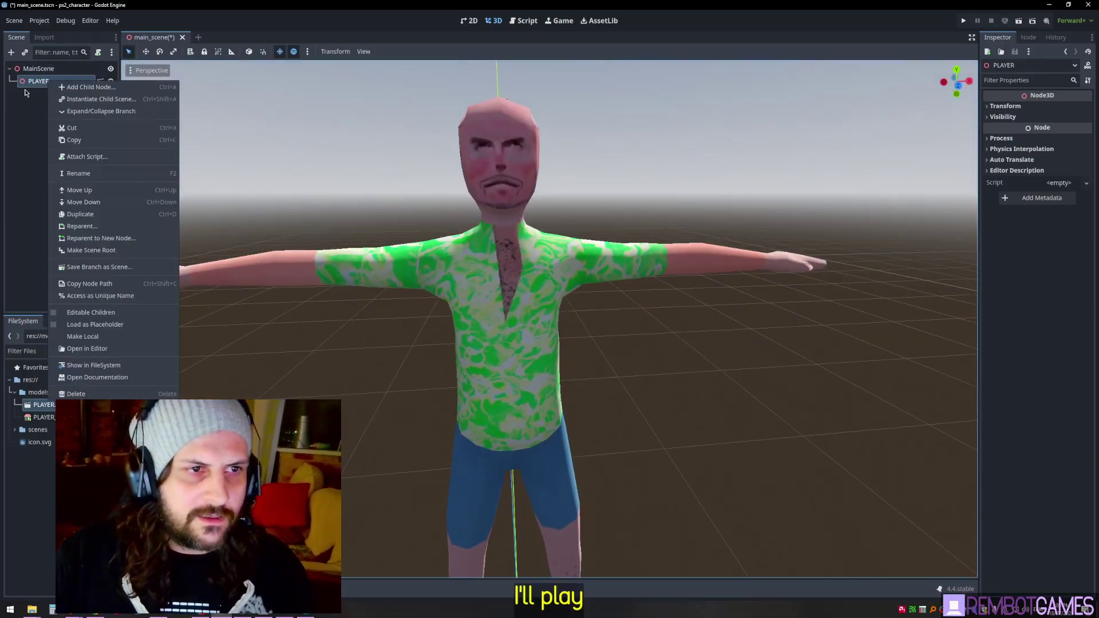
{"action": "left_click", "coordinate": [91, 312]}
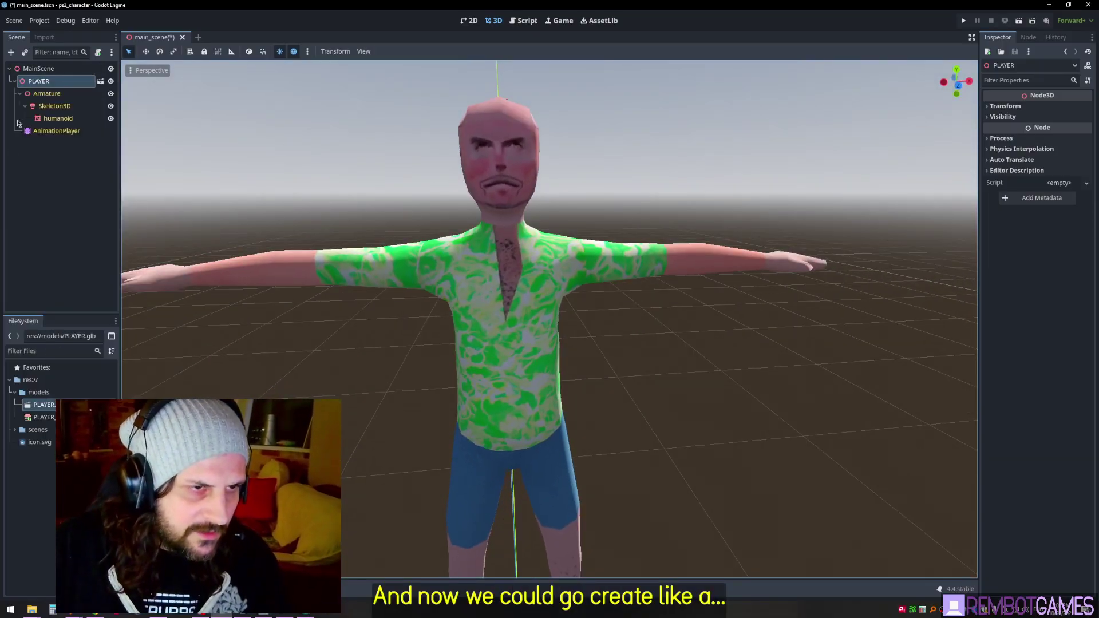
{"action": "left_click", "coordinate": [57, 130]}
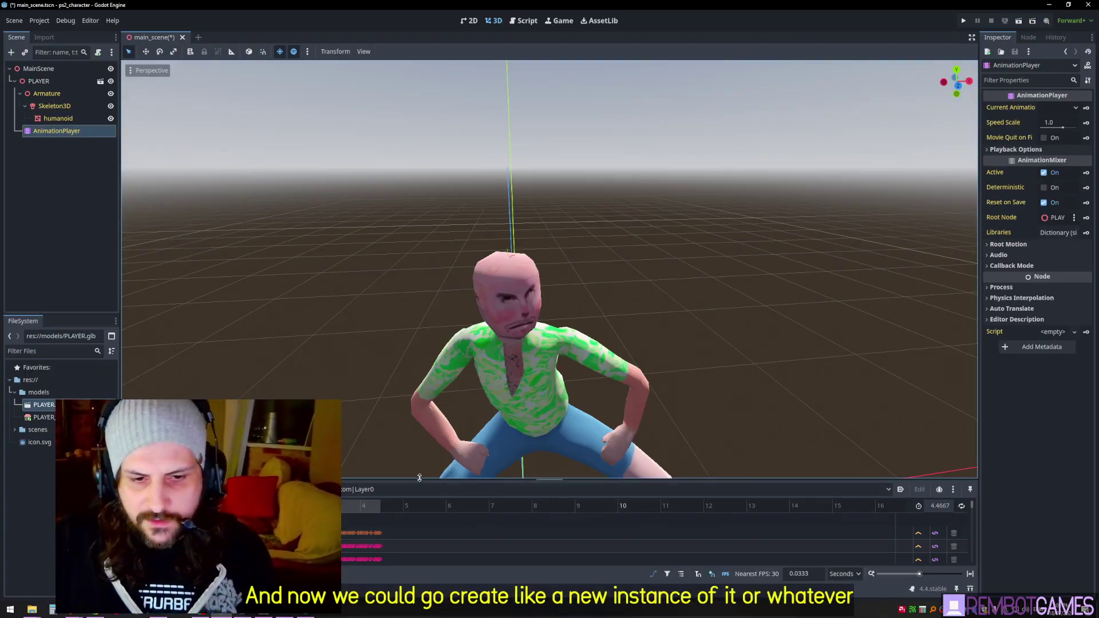
Step: Enlarge the animation timeline area, play the imported armature animation, and examine the character's motion from the side and behind
{"action": "left_click_drag", "start_coordinate": [419, 478], "coordinate": [419, 446]}
{"action": "middle_click_drag", "start_coordinate": [516, 286], "coordinate": [515, 258]}
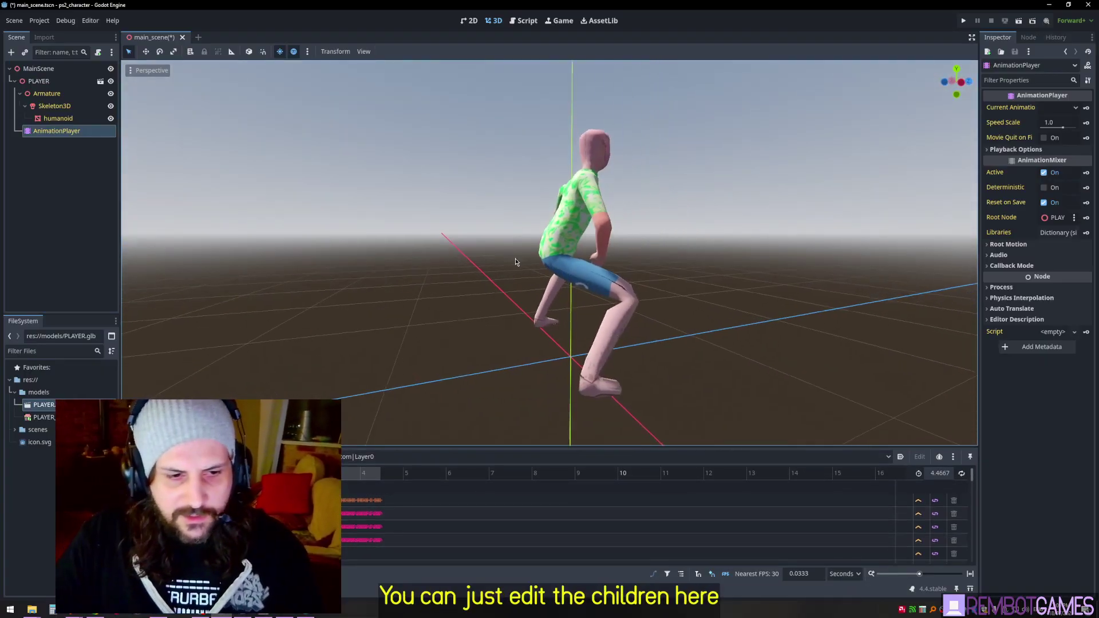
{"action": "scroll", "coordinate": [515, 258], "scroll_direction": "up", "scroll_amount": 5}
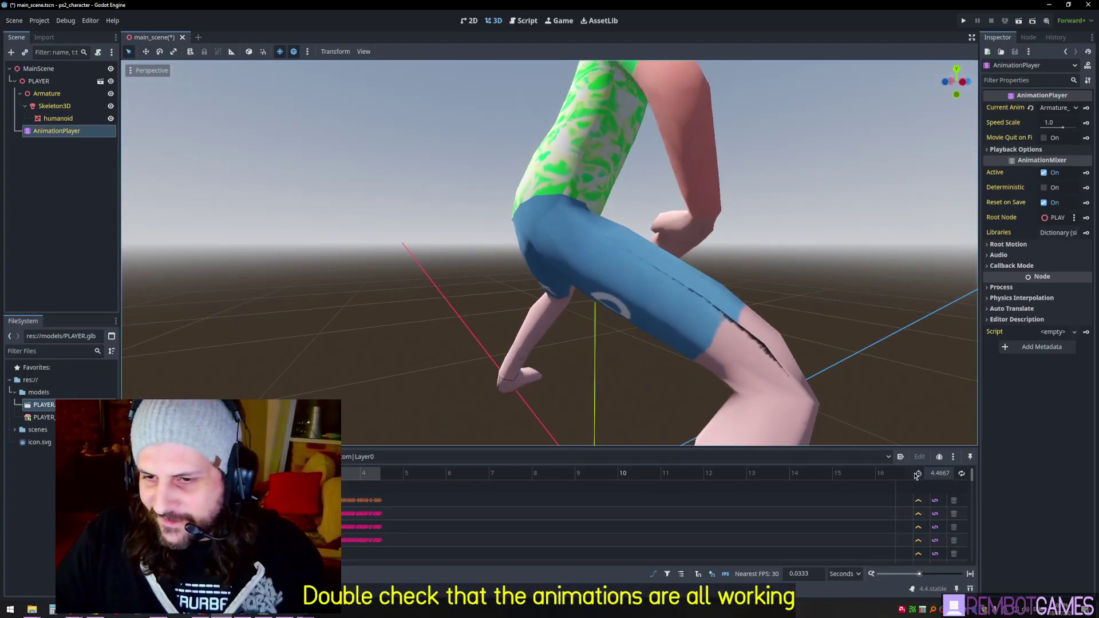
{"action": "middle_click_drag", "start_coordinate": [401, 292], "coordinate": [560, 223]}
{"action": "scroll", "coordinate": [533, 314], "scroll_direction": "up", "scroll_amount": 6}
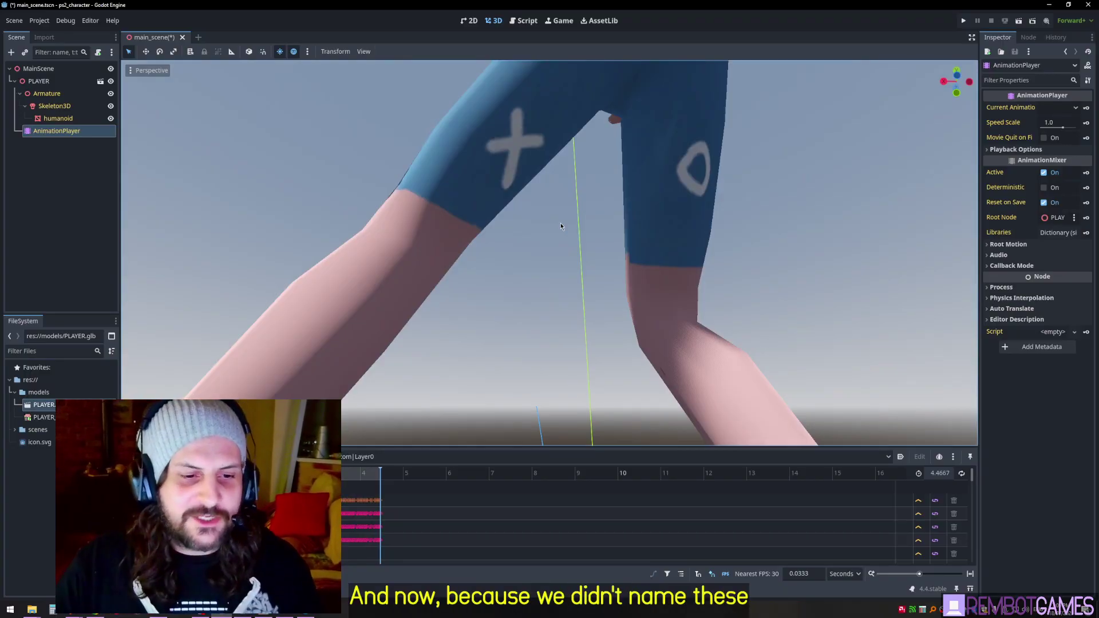
Step: Switch to Blender, enlarge the Action Editor, and rename the armature's current action as zombiewalk-loop
{"action": "left_click", "coordinate": [285, 610]}
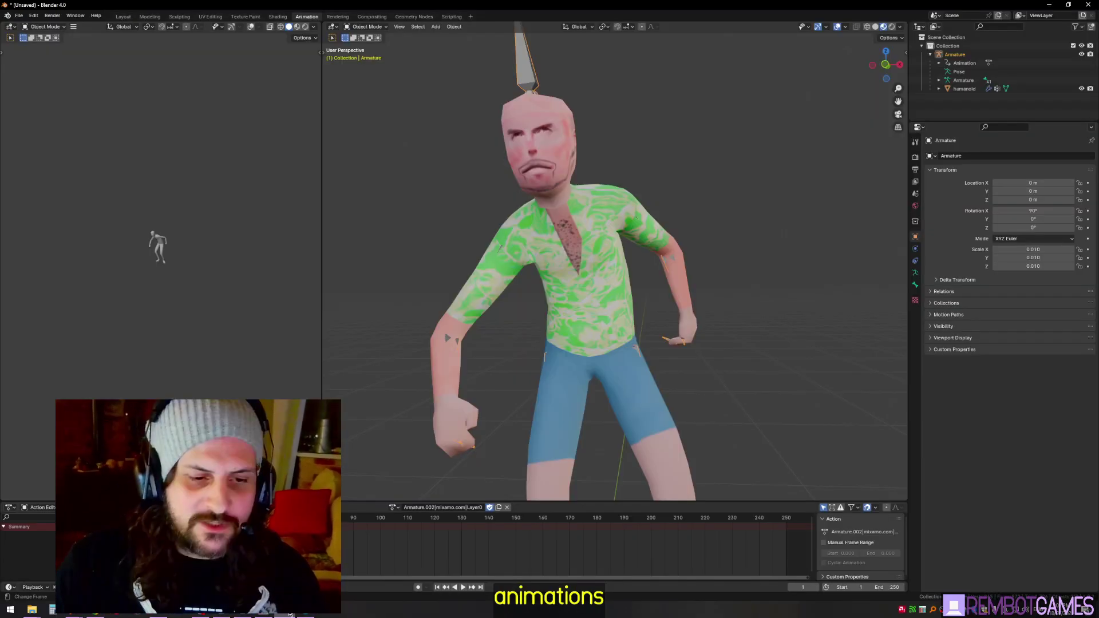
{"action": "left_click_drag", "start_coordinate": [417, 502], "coordinate": [419, 381]}
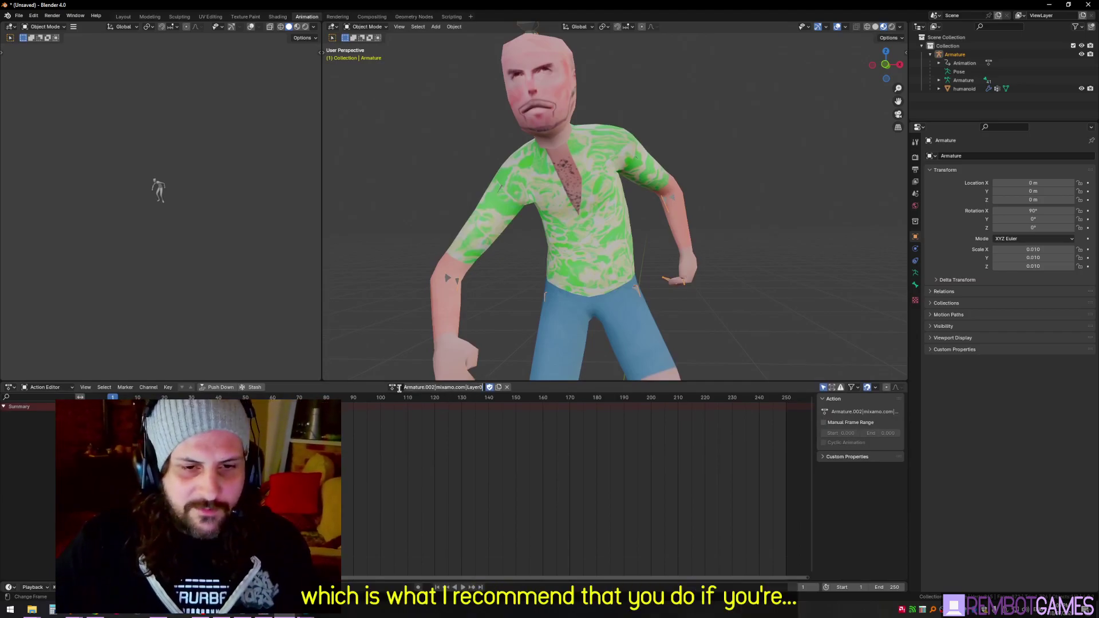
{"action": "left_click", "coordinate": [399, 388]}
{"action": "left_click", "coordinate": [399, 388]}
{"action": "left_click", "coordinate": [438, 391]}
{"action": "key", "text": "space"}
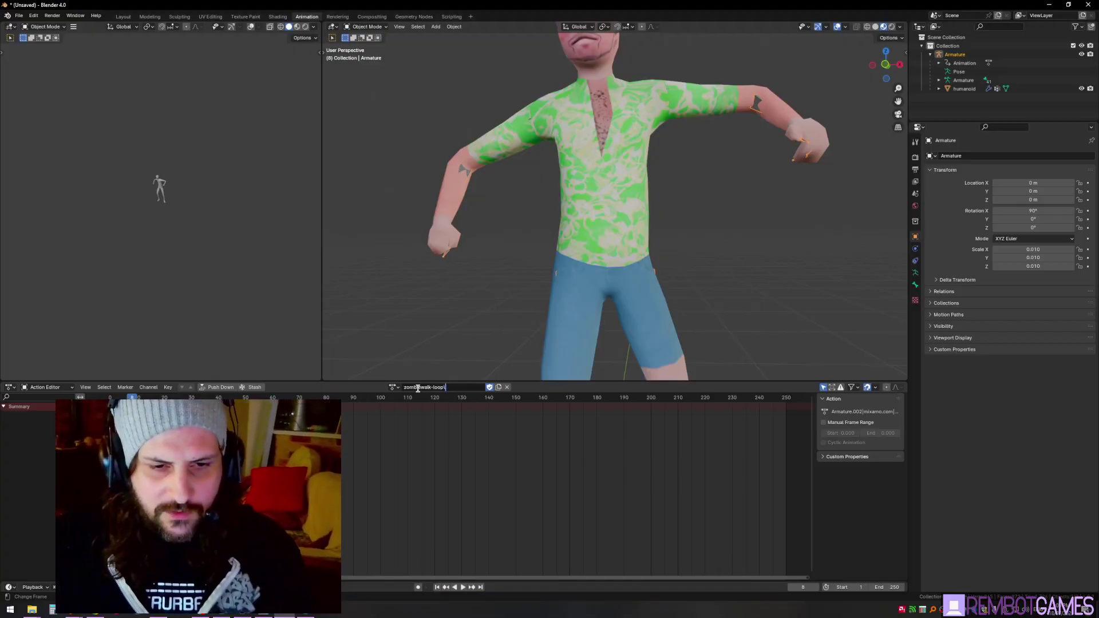
{"action": "key", "text": "Return"}
Step: Assign the Armature|mixamo.com|Layer0 action to the armature, check its motion, and rename it as walk-loop
{"action": "left_click", "coordinate": [412, 388]}
{"action": "left_click", "coordinate": [448, 408]}
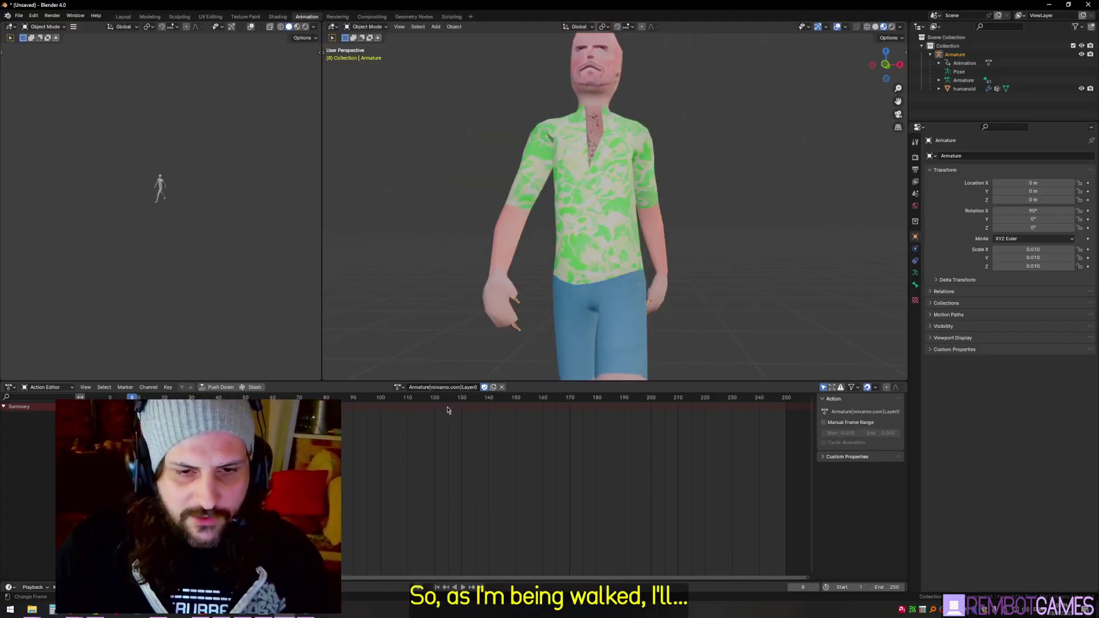
{"action": "left_click_drag", "start_coordinate": [150, 398], "coordinate": [127, 397]}
{"action": "double_click", "coordinate": [450, 388]}
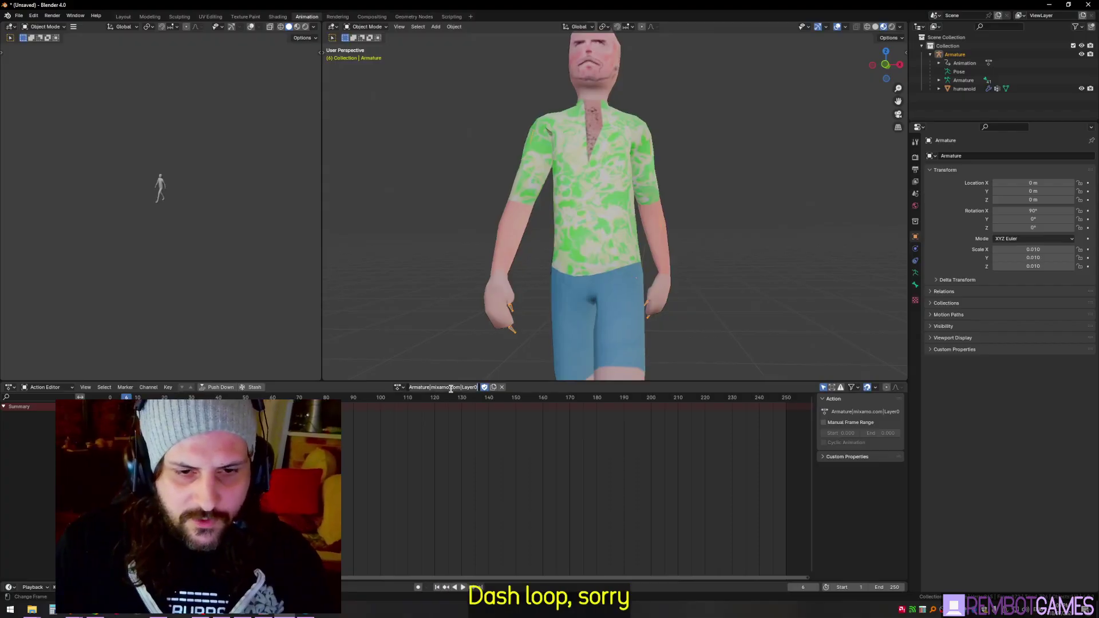
{"action": "type", "text": "walk-lo"}
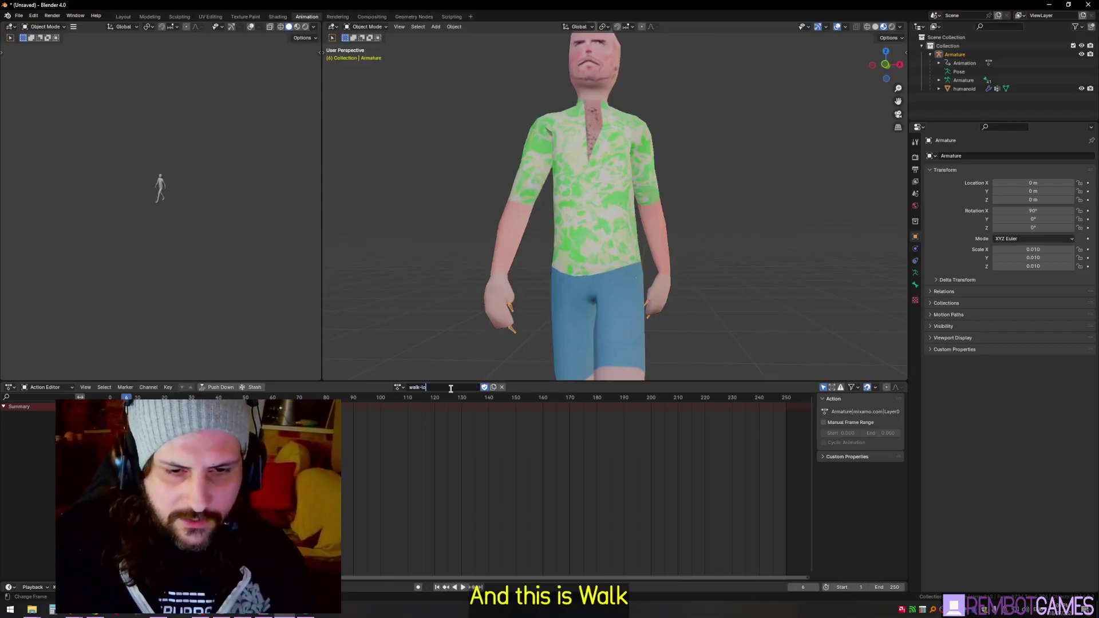
{"action": "type", "text": "op"}
{"action": "key", "text": "Return"}
Step: Assign the remaining Armature.001 Mixamo action to the armature and rename it as twerk-loop
{"action": "left_click", "coordinate": [409, 387]}
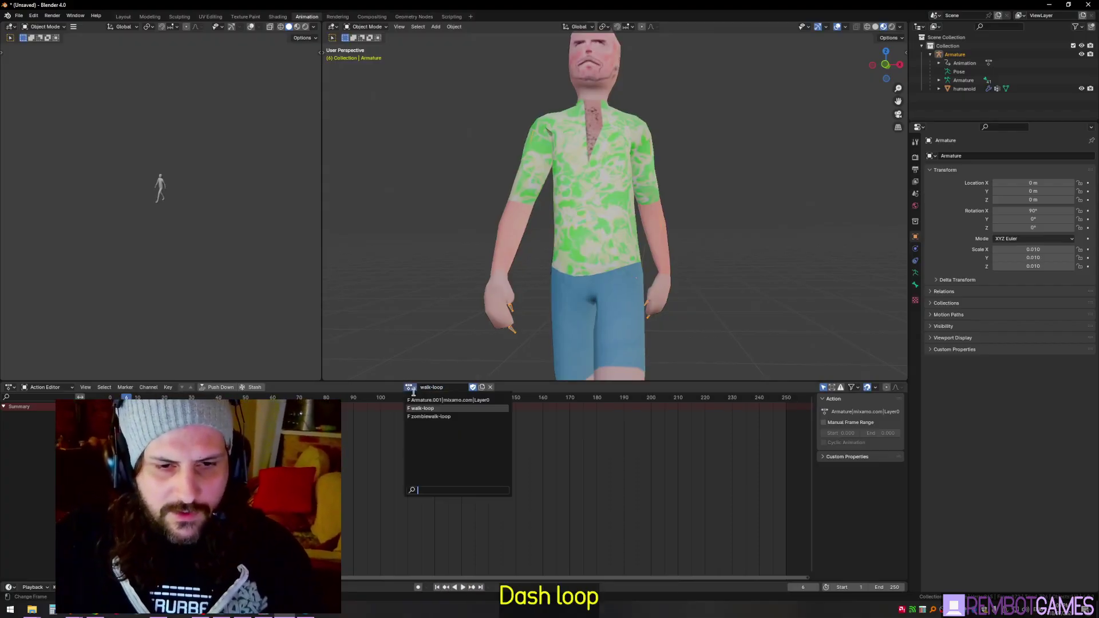
{"action": "left_click", "coordinate": [415, 400]}
{"action": "double_click", "coordinate": [451, 387]}
{"action": "type", "text": "twer"}
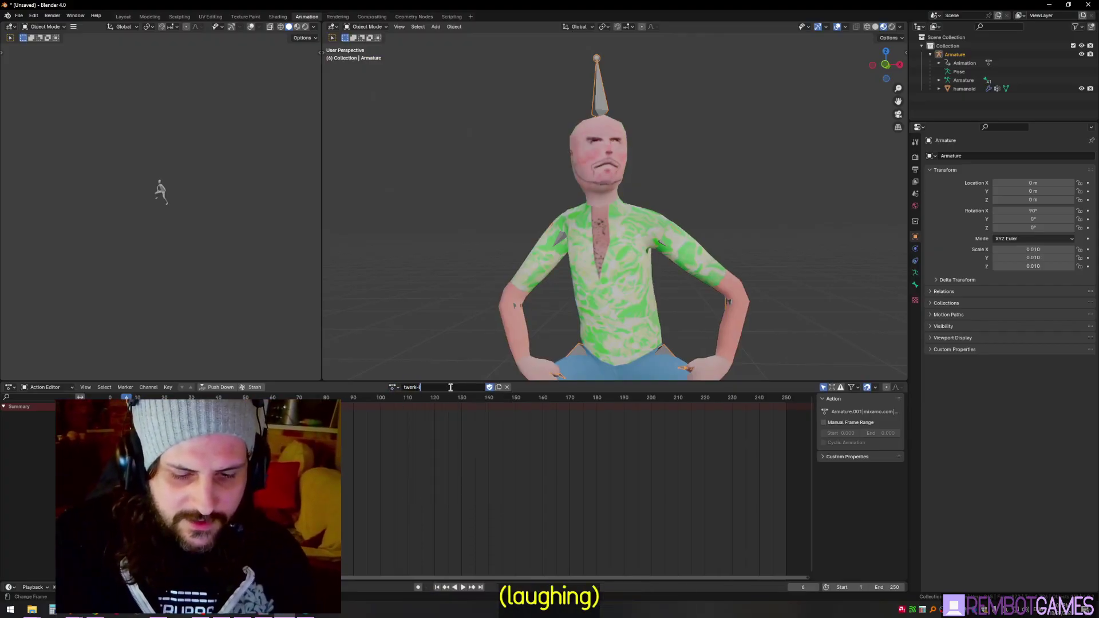
{"action": "key", "text": "Return"}
Step: Export the character again as glTF 2.0 in glTF Binary format, overwriting PLAYER.glb in the ps2_character folder
{"action": "key", "text": "ctrl+s"}
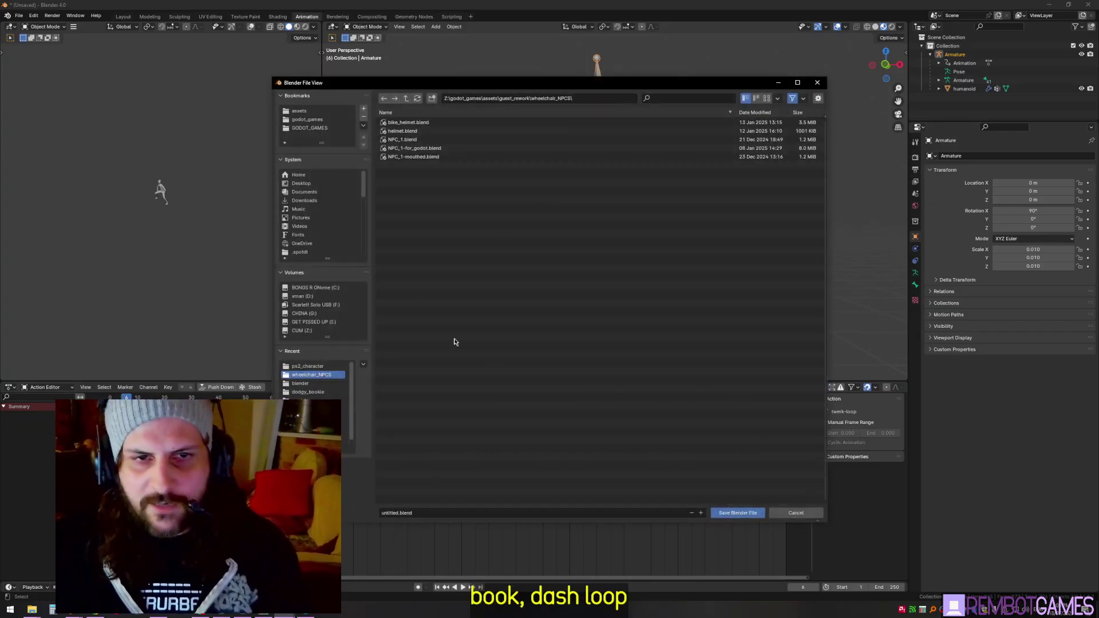
{"action": "key", "text": "Escape"}
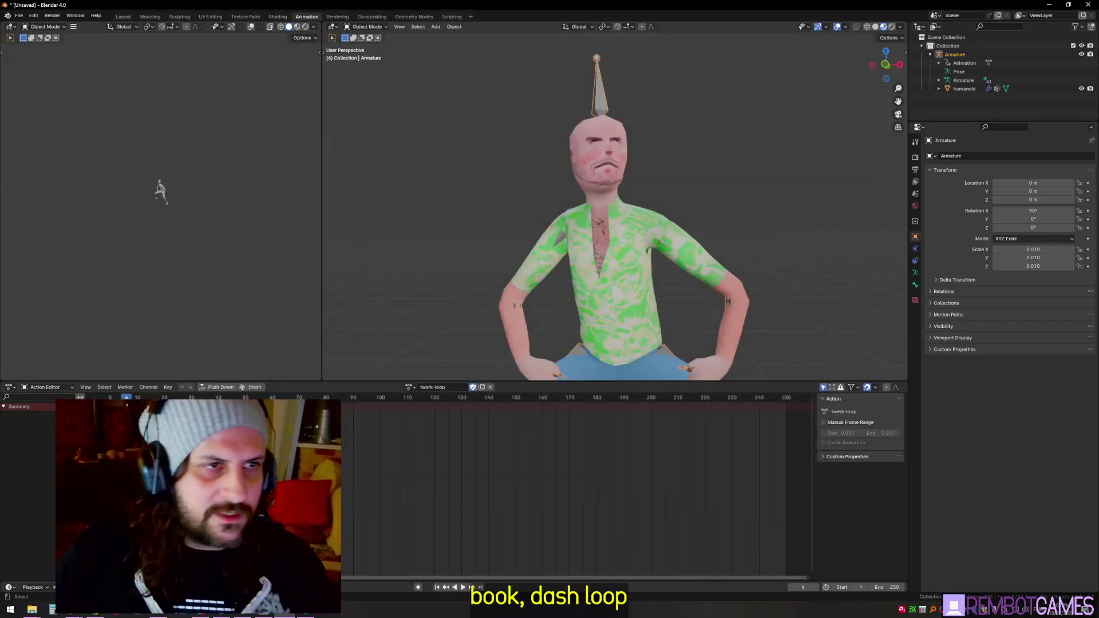
{"action": "left_click", "coordinate": [19, 16]}
{"action": "mouse_move", "coordinate": [56, 147]}
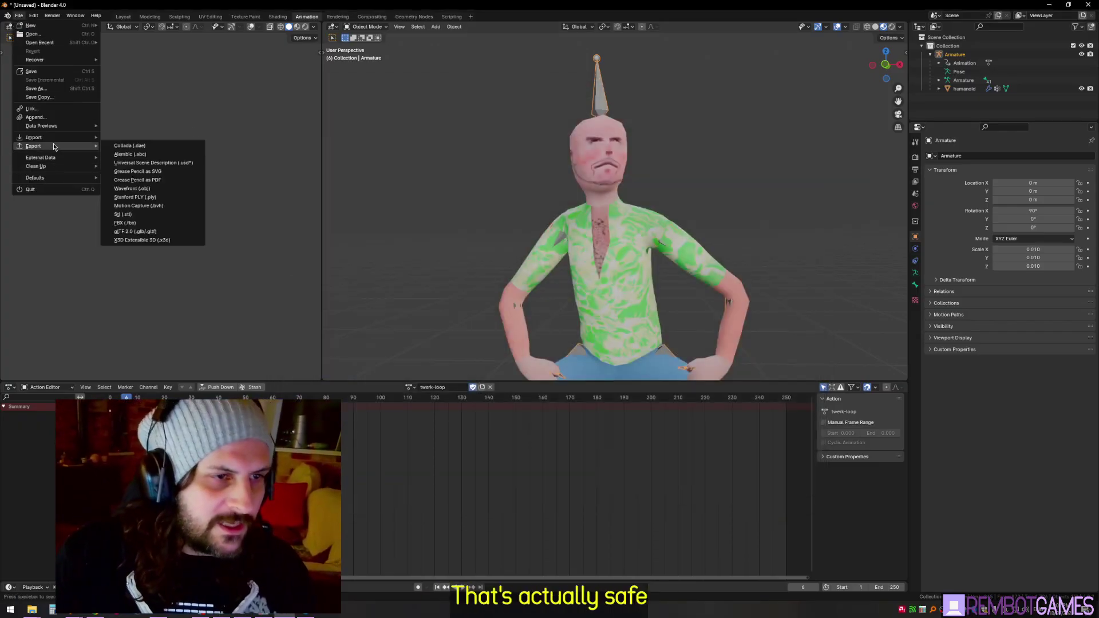
{"action": "left_click", "coordinate": [150, 231]}
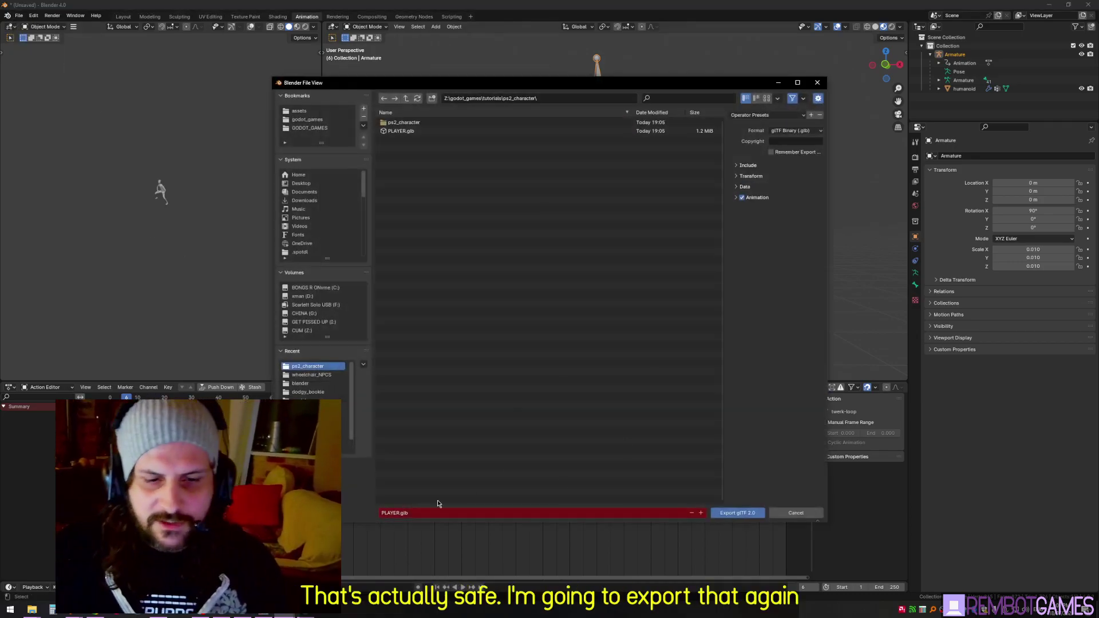
{"action": "left_click", "coordinate": [745, 514]}
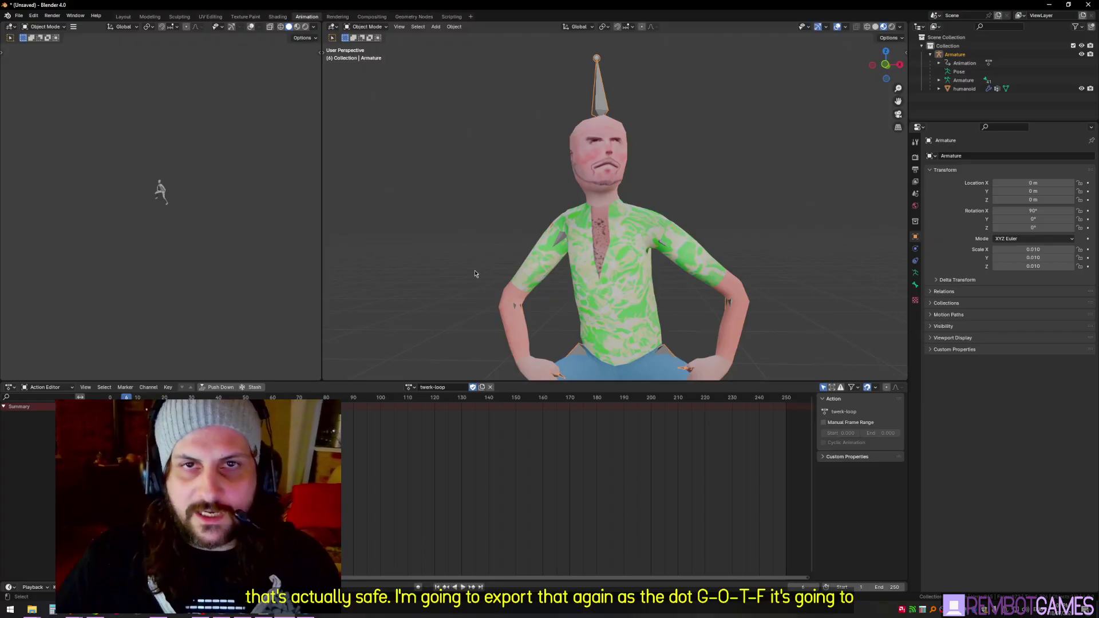
Step: Switch to Godot and replace PLAYER.glb in the models folder with the newly exported version
{"action": "left_click", "coordinate": [222, 615]}
{"action": "scroll", "coordinate": [523, 263], "scroll_direction": "down", "scroll_amount": 4}
{"action": "middle_click_drag", "start_coordinate": [506, 195], "coordinate": [506, 316]}
{"action": "scroll", "coordinate": [524, 264], "scroll_direction": "down", "scroll_amount": 12}
{"action": "scroll", "coordinate": [565, 202], "scroll_direction": "up", "scroll_amount": 8}
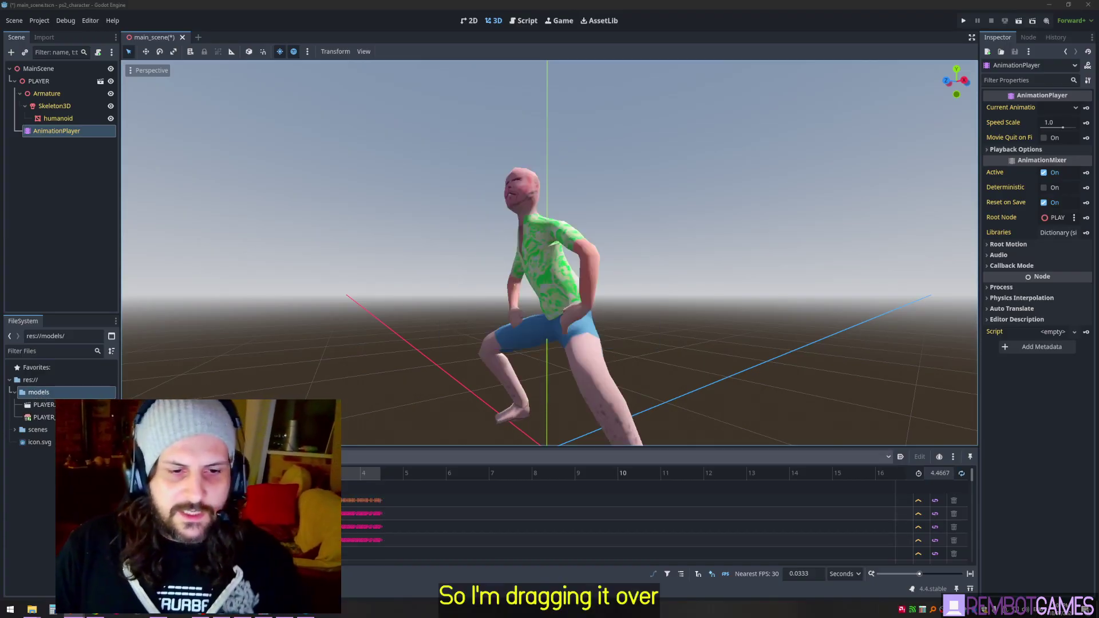
Step: Play the twerk animation on the AnimationPlayer and examine its looping on the character from several angles
{"action": "left_click", "coordinate": [321, 457]}
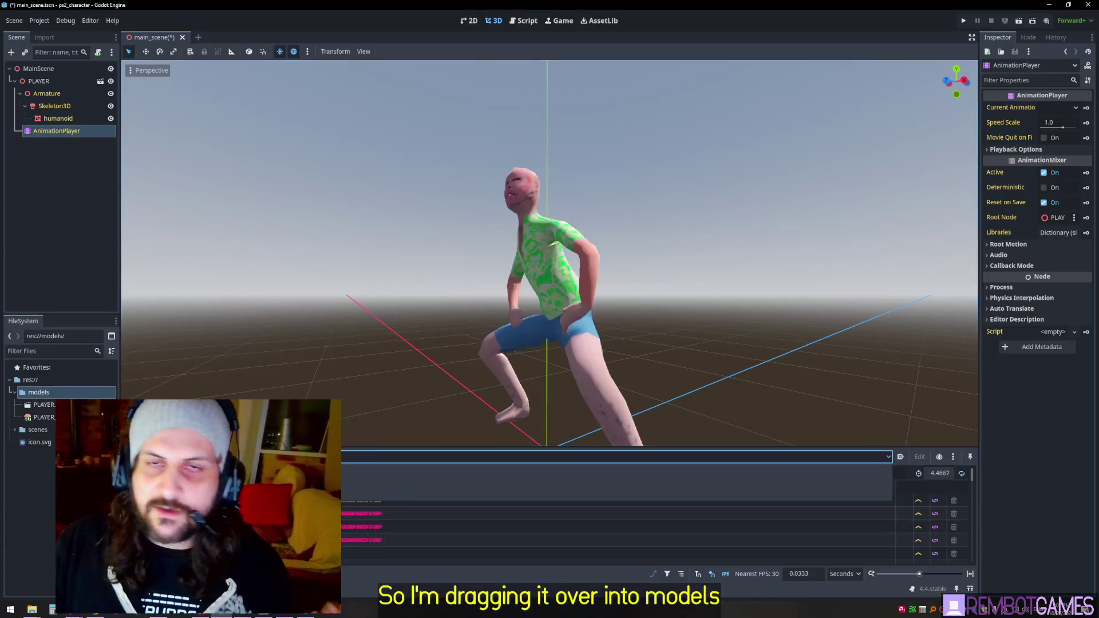
{"action": "left_click", "coordinate": [320, 457]}
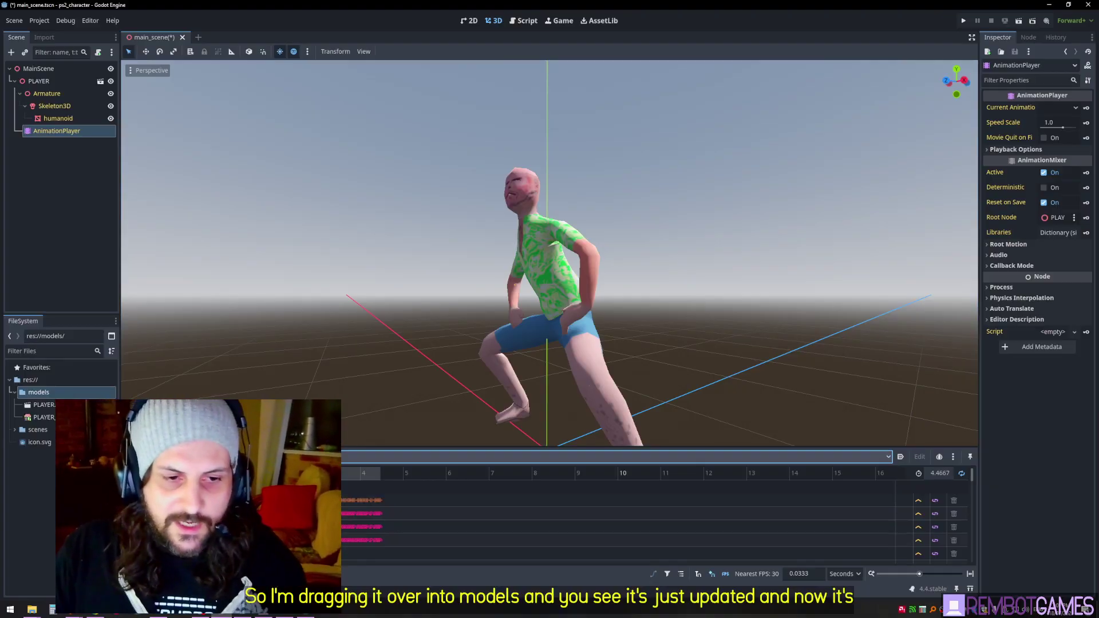
{"action": "left_click", "coordinate": [187, 457]}
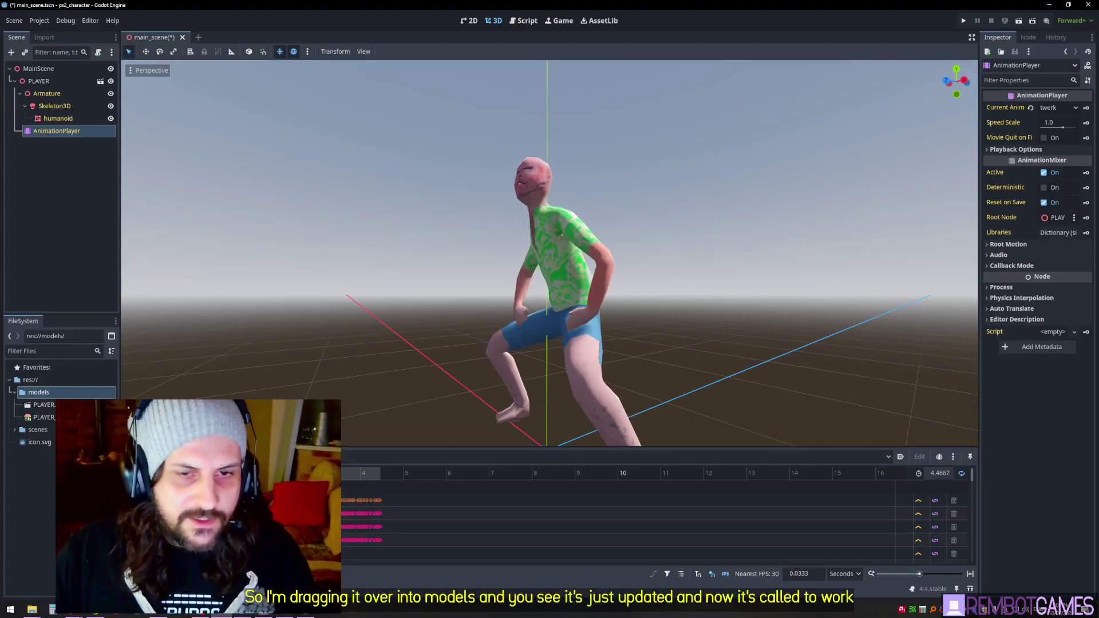
{"action": "middle_click_drag", "start_coordinate": [768, 287], "coordinate": [601, 286]}
{"action": "scroll", "coordinate": [617, 211], "scroll_direction": "up", "scroll_amount": 12}
{"action": "middle_click_drag", "start_coordinate": [617, 207], "coordinate": [651, 292]}
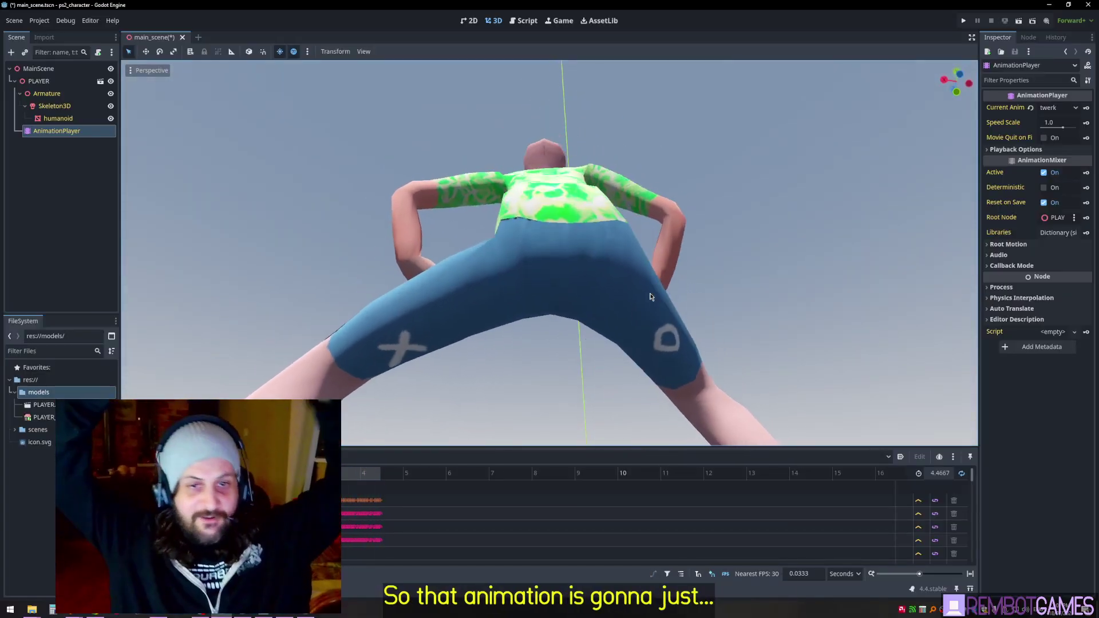
{"action": "middle_click_drag", "start_coordinate": [528, 187], "coordinate": [754, 232]}
{"action": "scroll", "coordinate": [610, 195], "scroll_direction": "down", "scroll_amount": 3}
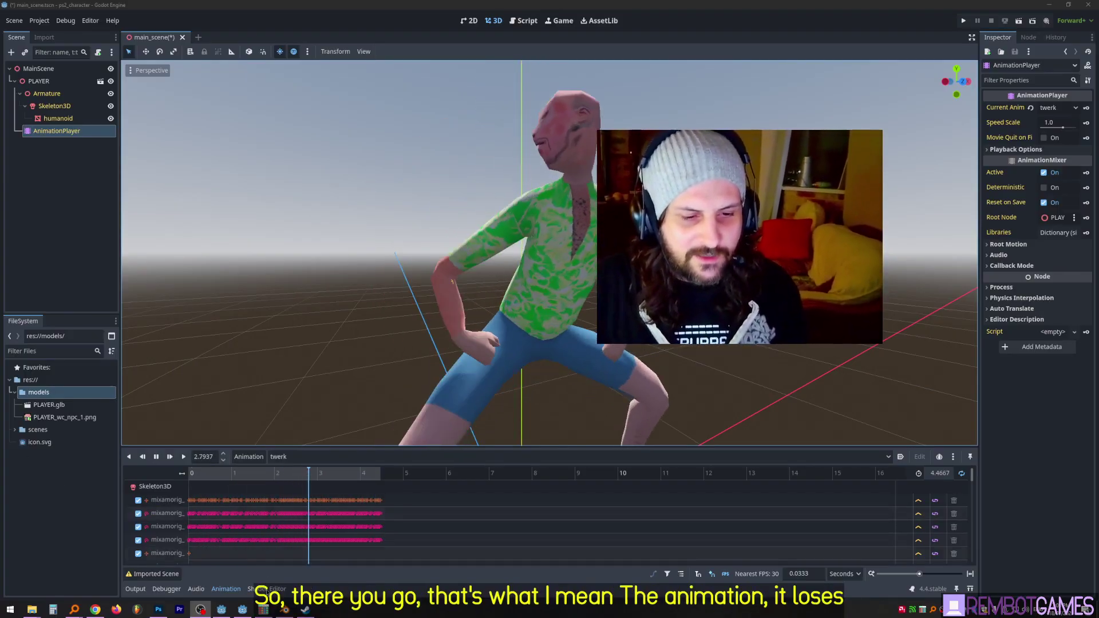
Step: Preview the walking animation and examine the character's face and shirt textures up close
{"action": "left_click", "coordinate": [285, 610]}
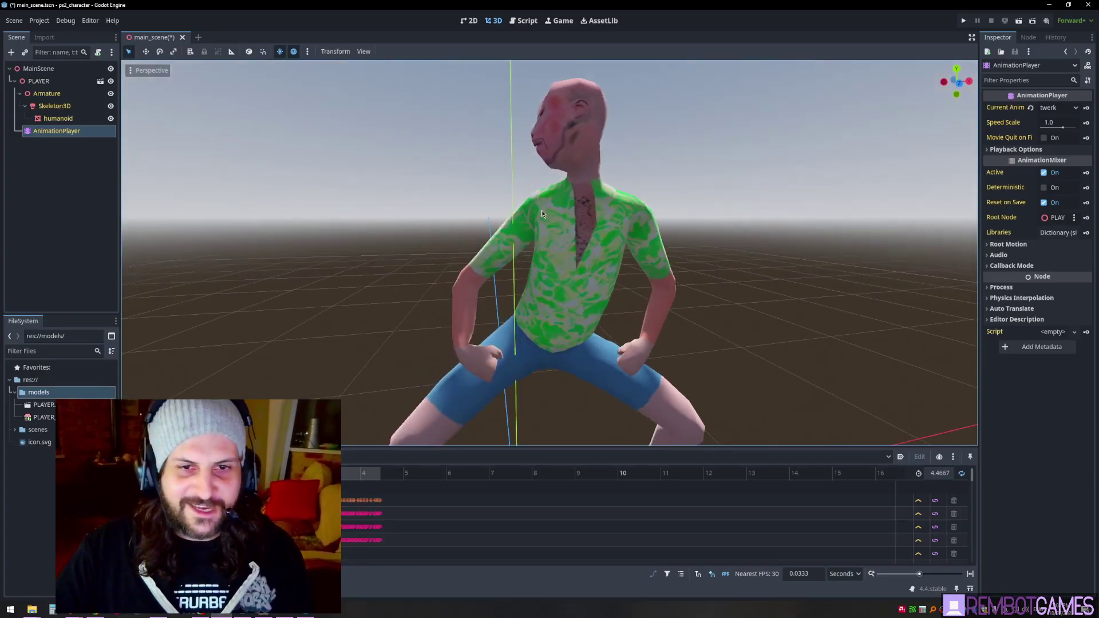
{"action": "scroll", "coordinate": [550, 226], "scroll_direction": "down", "scroll_amount": 3}
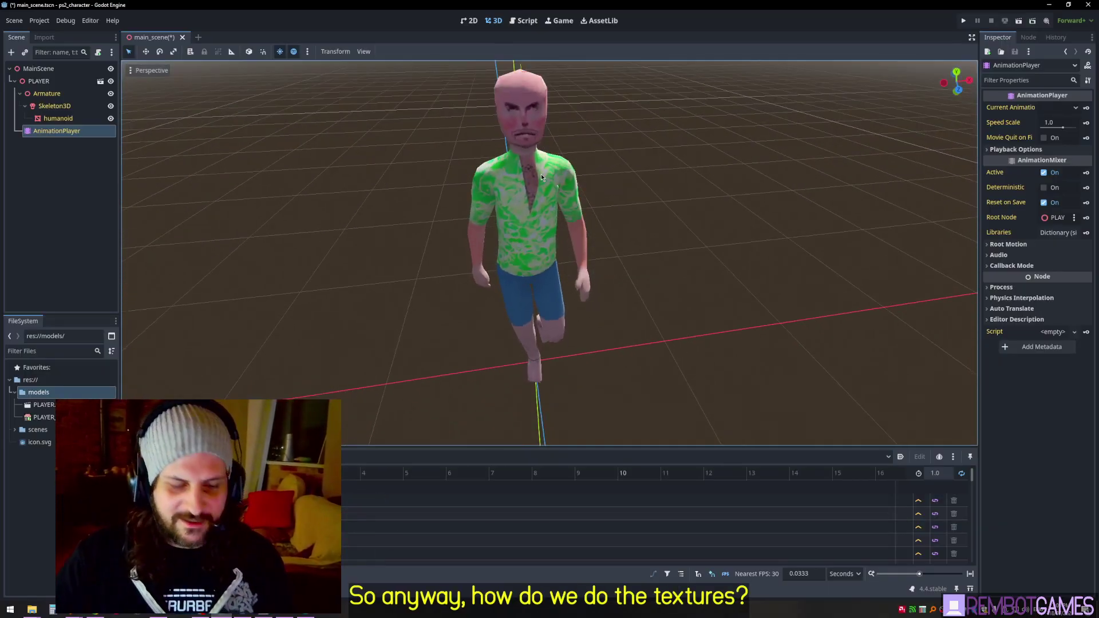
{"action": "middle_click_drag", "start_coordinate": [541, 174], "coordinate": [548, 208], "text": "shift"}
{"action": "scroll", "coordinate": [546, 269], "scroll_direction": "up", "scroll_amount": 8}
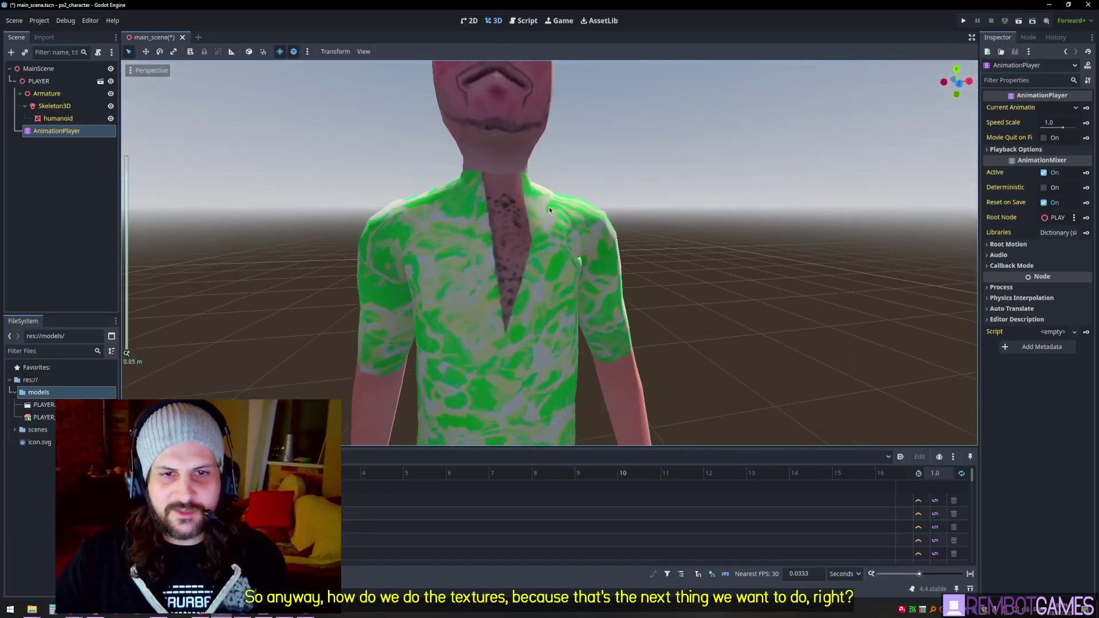
{"action": "scroll", "coordinate": [544, 211], "scroll_direction": "down", "scroll_amount": 5}
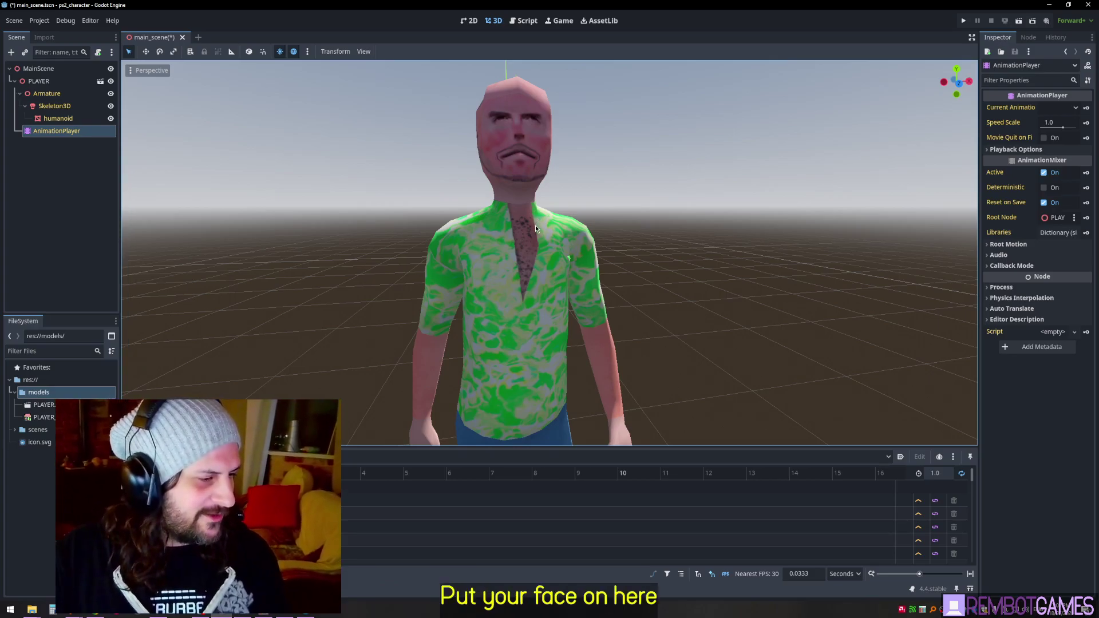
Step: Inspect the texture PLAYER_wc_npc_1.png in the models folder with a wider Inspector and show the file in the file manager
{"action": "left_click", "coordinate": [51, 419]}
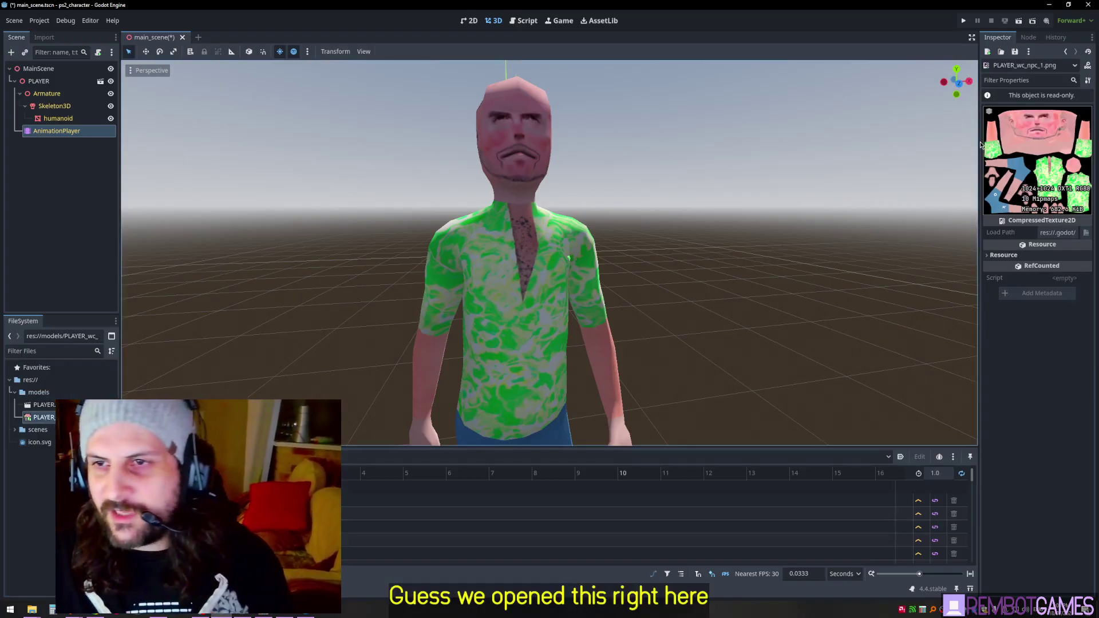
{"action": "left_click_drag", "start_coordinate": [980, 144], "coordinate": [873, 143]}
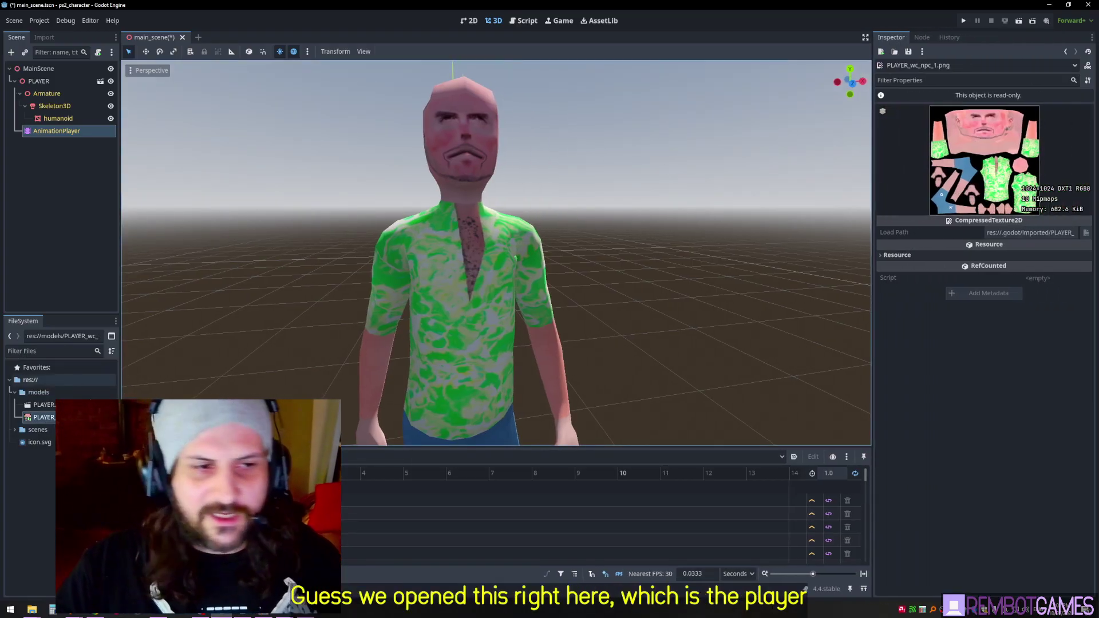
{"action": "right_click", "coordinate": [84, 386]}
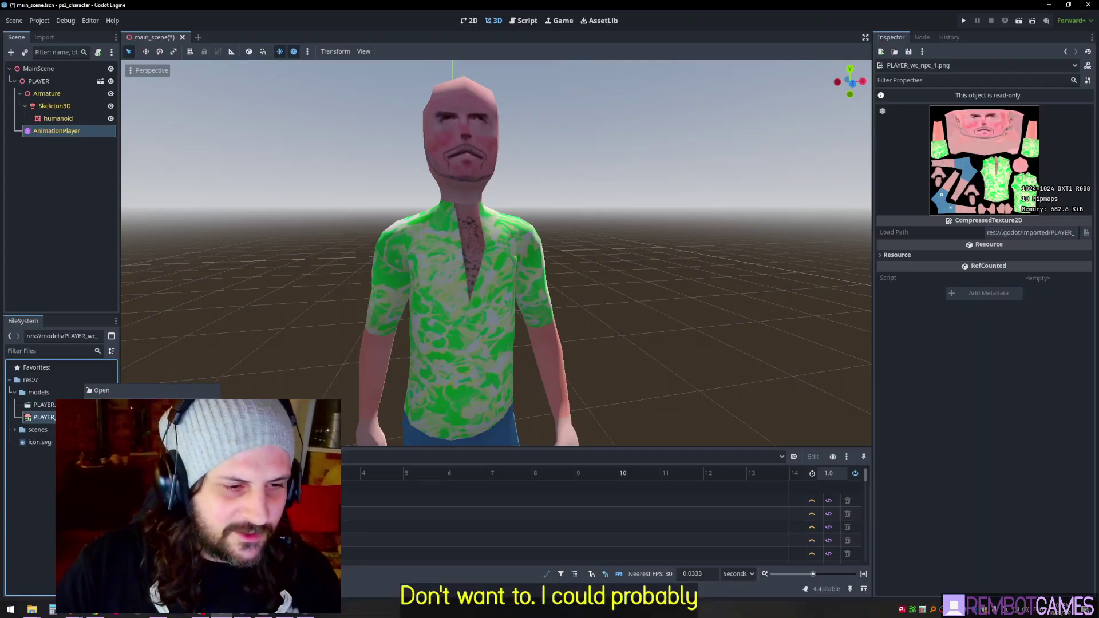
{"action": "left_click", "coordinate": [55, 422]}
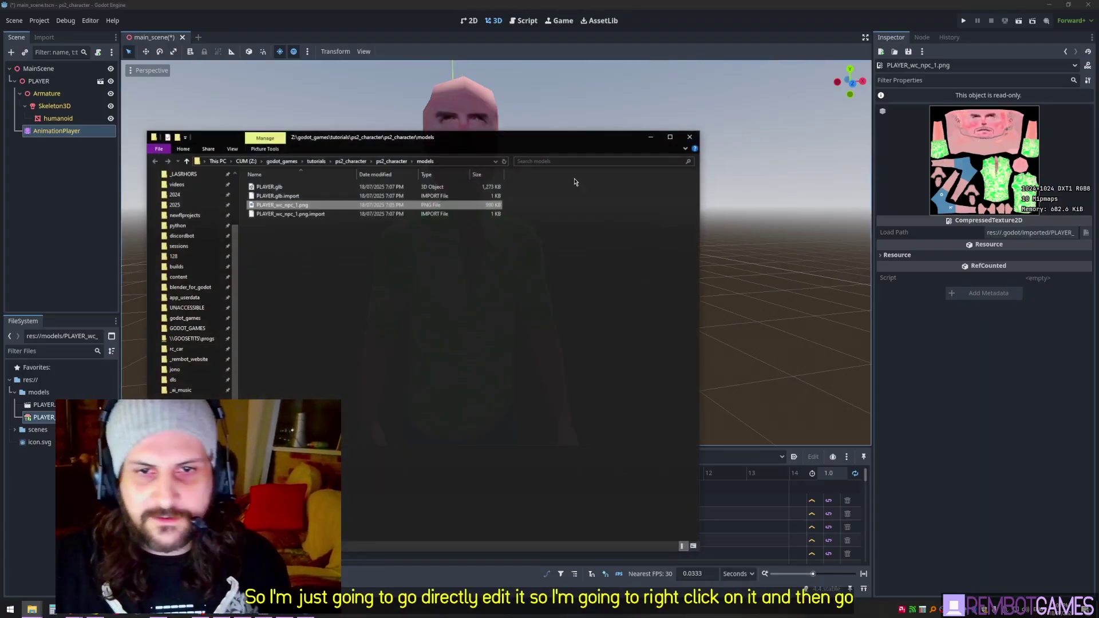
Step: Open PLAYER_wc_npc_1.png for editing in Paint
{"action": "left_click_drag", "start_coordinate": [528, 140], "coordinate": [706, 145]}
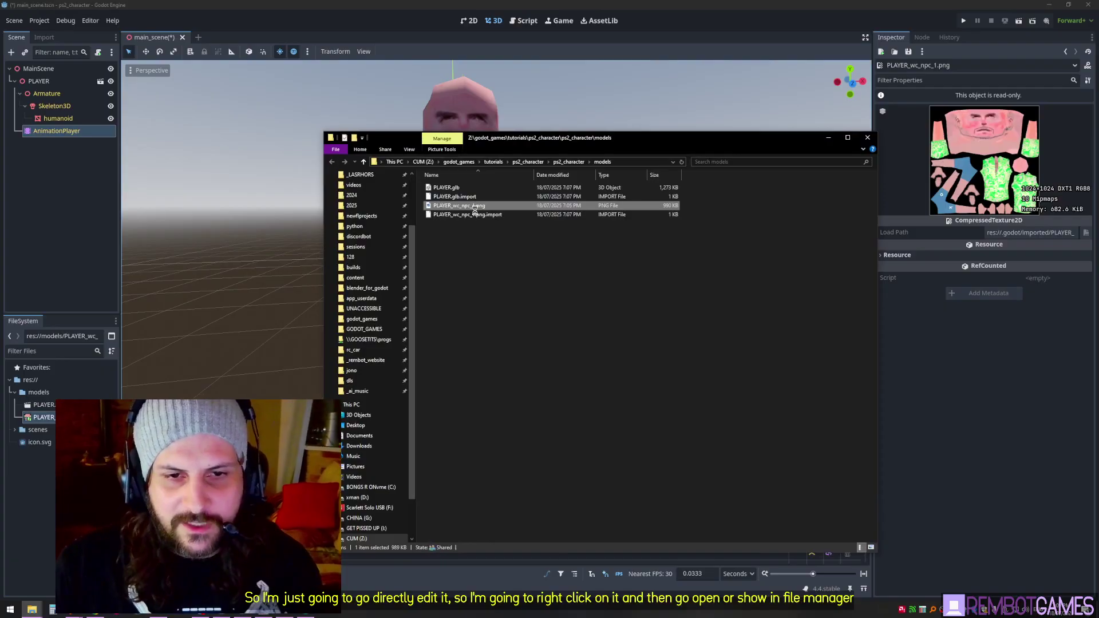
{"action": "right_click", "coordinate": [473, 207]}
{"action": "left_click", "coordinate": [490, 212]}
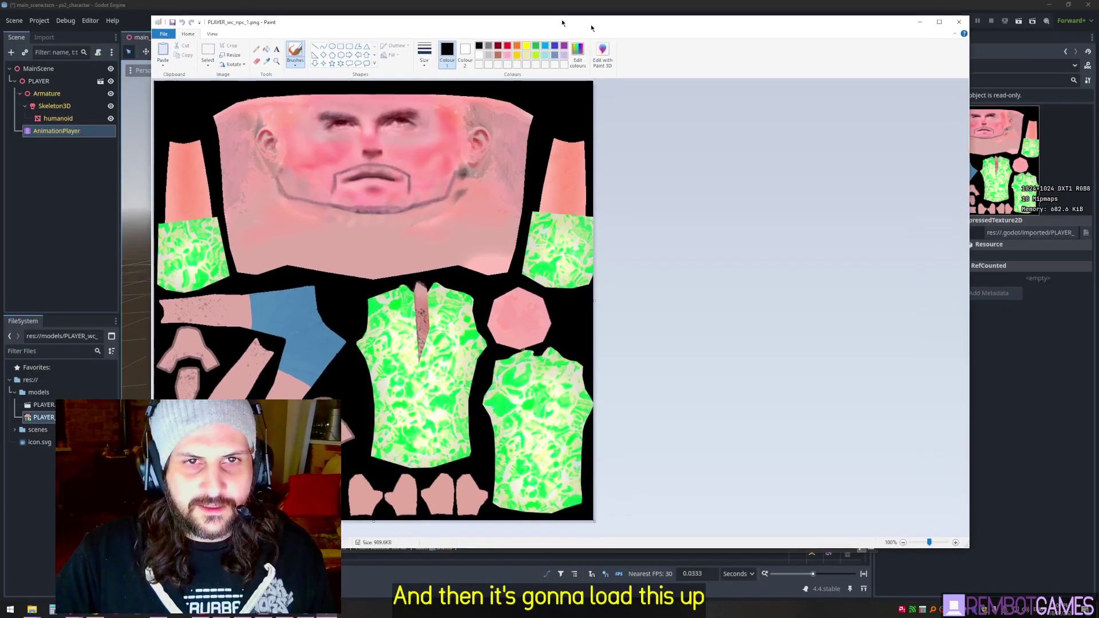
{"action": "mouse_move", "coordinate": [562, 23]}
{"action": "left_mouse_down"}
{"action": "mouse_move", "coordinate": [719, 9]}
{"action": "mouse_move", "coordinate": [684, 20]}
{"action": "left_mouse_up"}
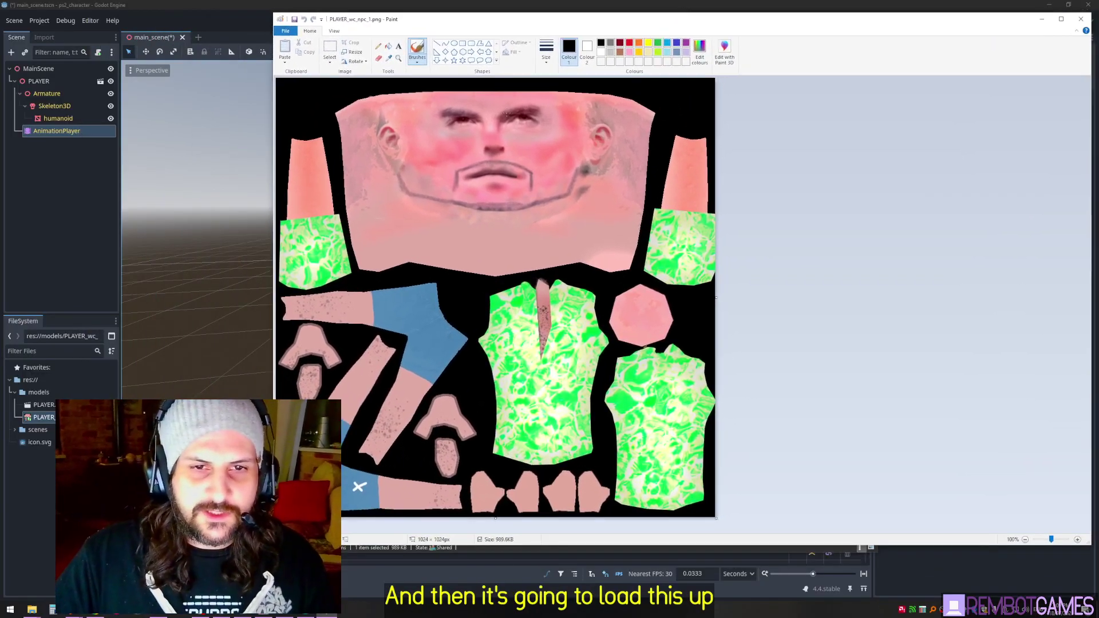
Step: Examine the character texture's layout, from the face down to the shirt, leg and hand pieces
{"action": "scroll", "coordinate": [581, 162], "scroll_direction": "up", "scroll_amount": 3, "text": "ctrl"}
{"action": "scroll", "coordinate": [540, 321], "scroll_direction": "down", "scroll_amount": 2, "text": "ctrl"}
{"action": "left_click_drag", "start_coordinate": [472, 531], "coordinate": [541, 530]}
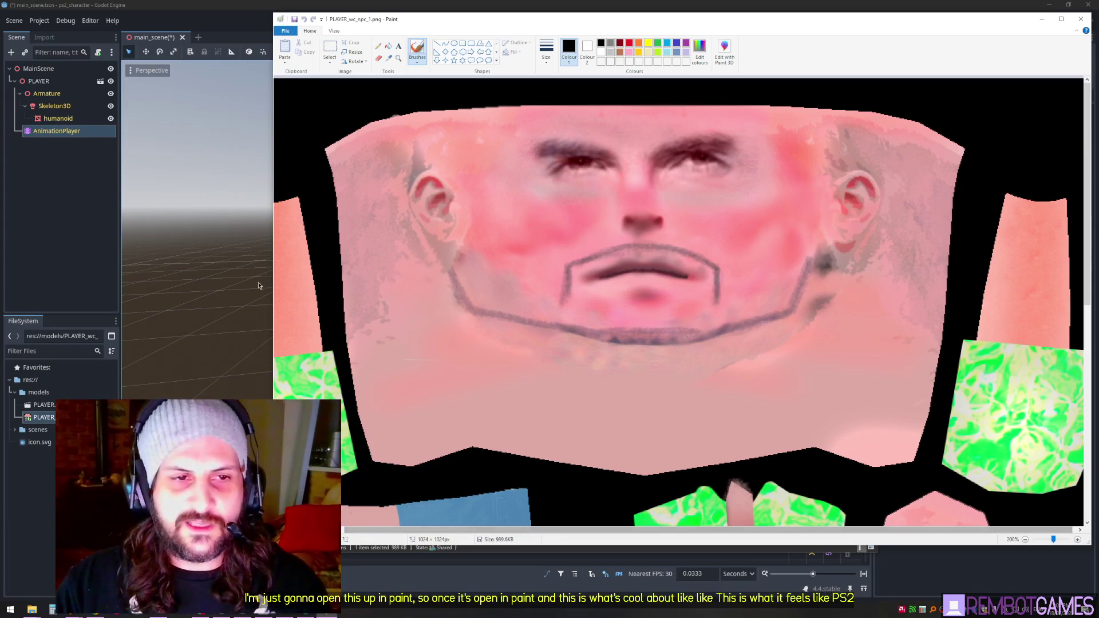
{"action": "left_click_drag", "start_coordinate": [273, 208], "coordinate": [89, 208]}
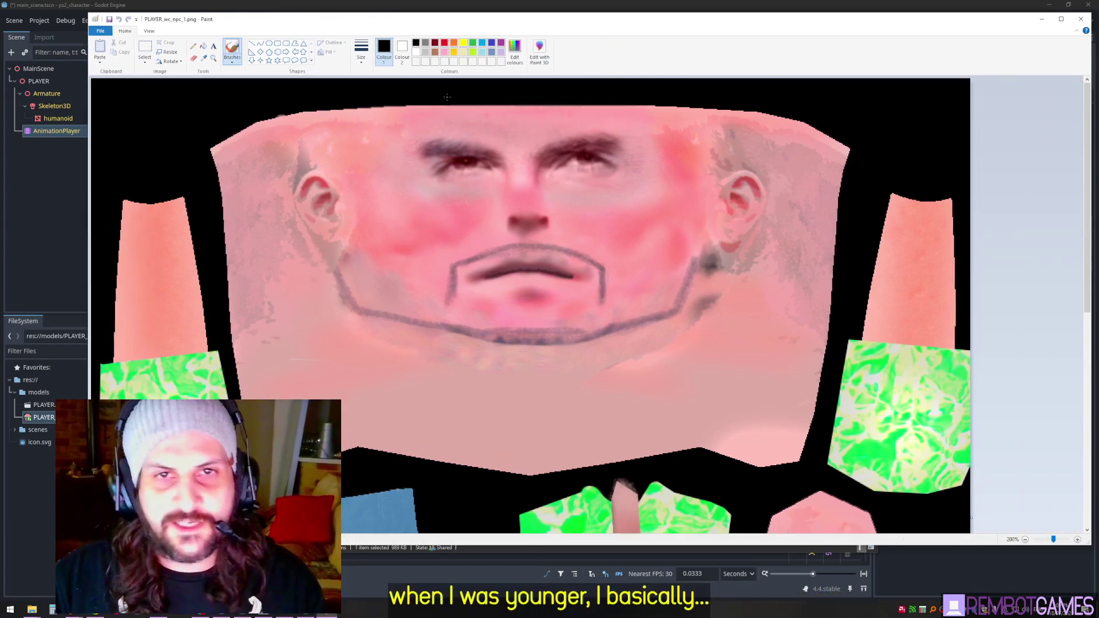
{"action": "scroll", "coordinate": [502, 229], "scroll_direction": "down", "scroll_amount": 5}
{"action": "scroll", "coordinate": [499, 287], "scroll_direction": "up", "scroll_amount": 3}
{"action": "scroll", "coordinate": [498, 292], "scroll_direction": "down", "scroll_amount": 1, "text": "ctrl"}
{"action": "scroll", "coordinate": [498, 292], "scroll_direction": "down", "scroll_amount": 1, "text": "ctrl"}
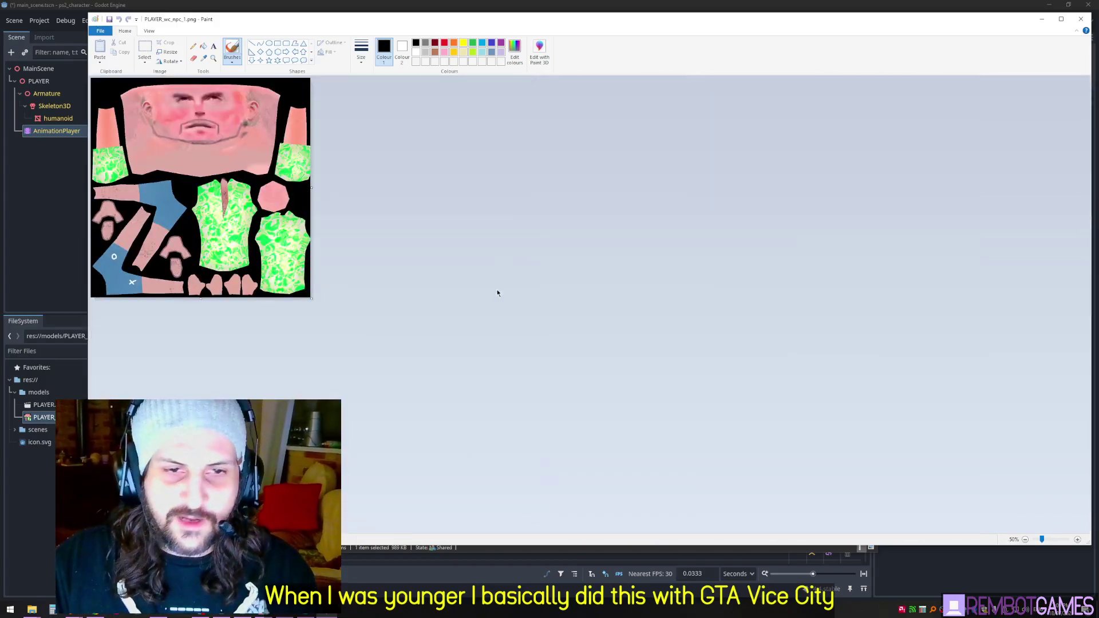
{"action": "scroll", "coordinate": [498, 292], "scroll_direction": "up", "scroll_amount": 1, "text": "ctrl"}
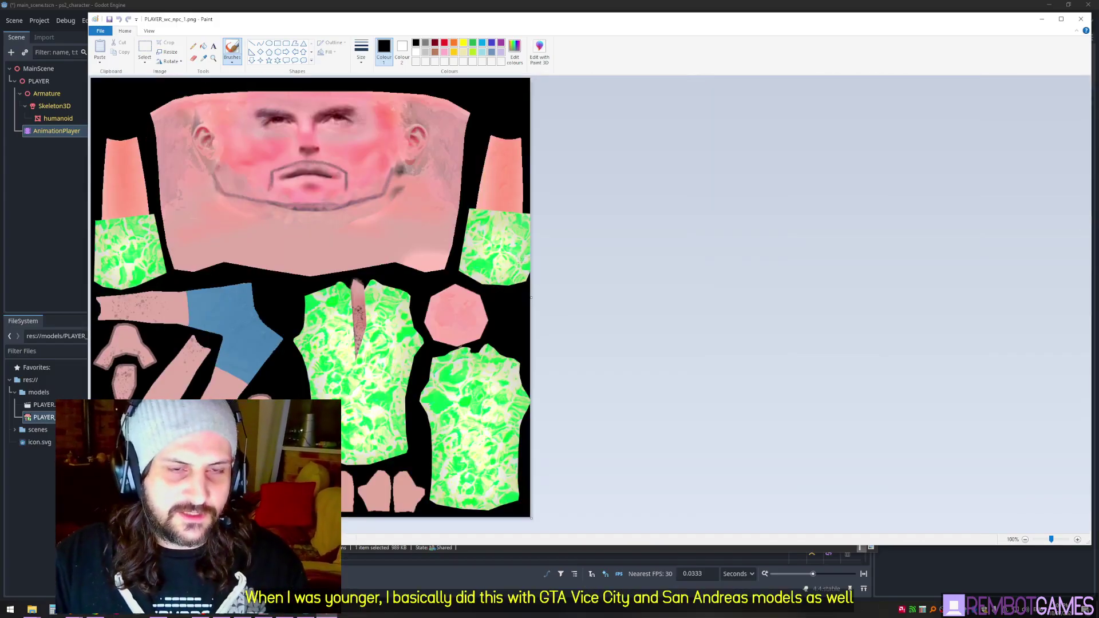
{"action": "scroll", "coordinate": [520, 262], "scroll_direction": "up", "scroll_amount": 1, "text": "ctrl"}
{"action": "scroll", "coordinate": [700, 141], "scroll_direction": "down", "scroll_amount": 8}
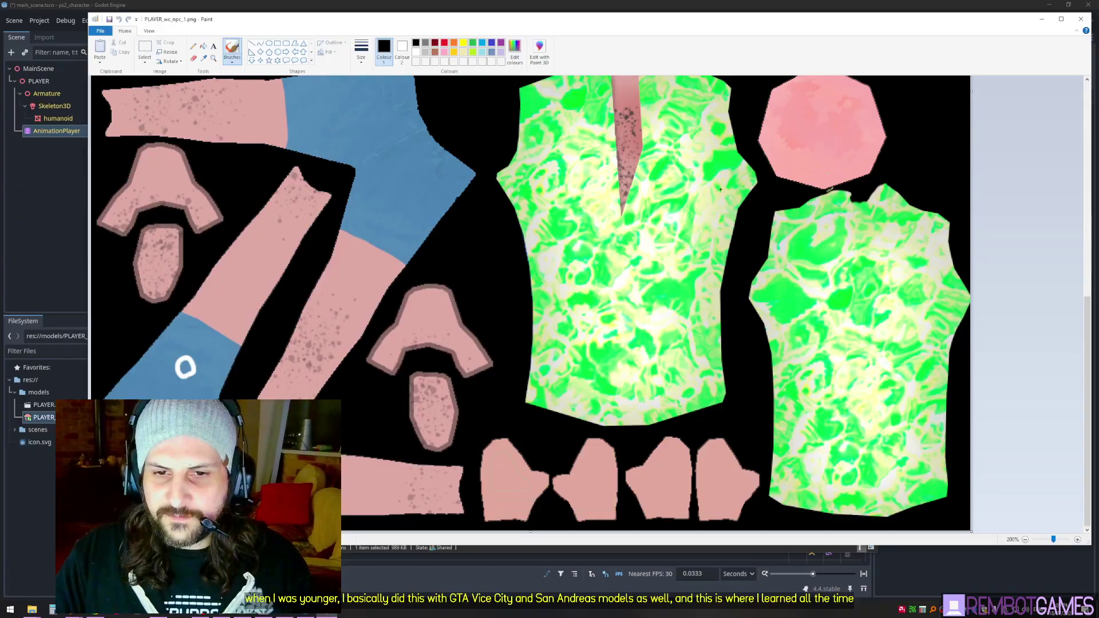
{"action": "scroll", "coordinate": [722, 178], "scroll_direction": "up", "scroll_amount": 8}
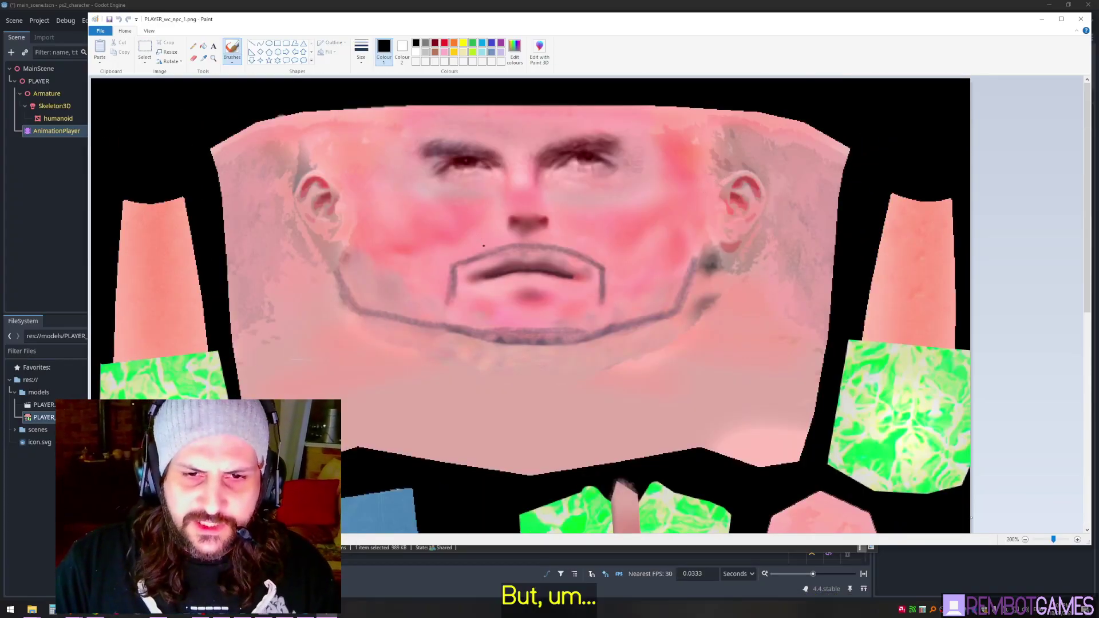
Step: Enlarge the brush and paint black sunglasses over both eyes, with a bridge across the nose and arms towards the ears
{"action": "mouse_move", "coordinate": [470, 246]}
{"action": "left_mouse_down"}
{"action": "mouse_move", "coordinate": [451, 232]}
{"action": "mouse_move", "coordinate": [598, 235]}
{"action": "left_mouse_up"}
{"action": "key", "text": "ctrl+z"}
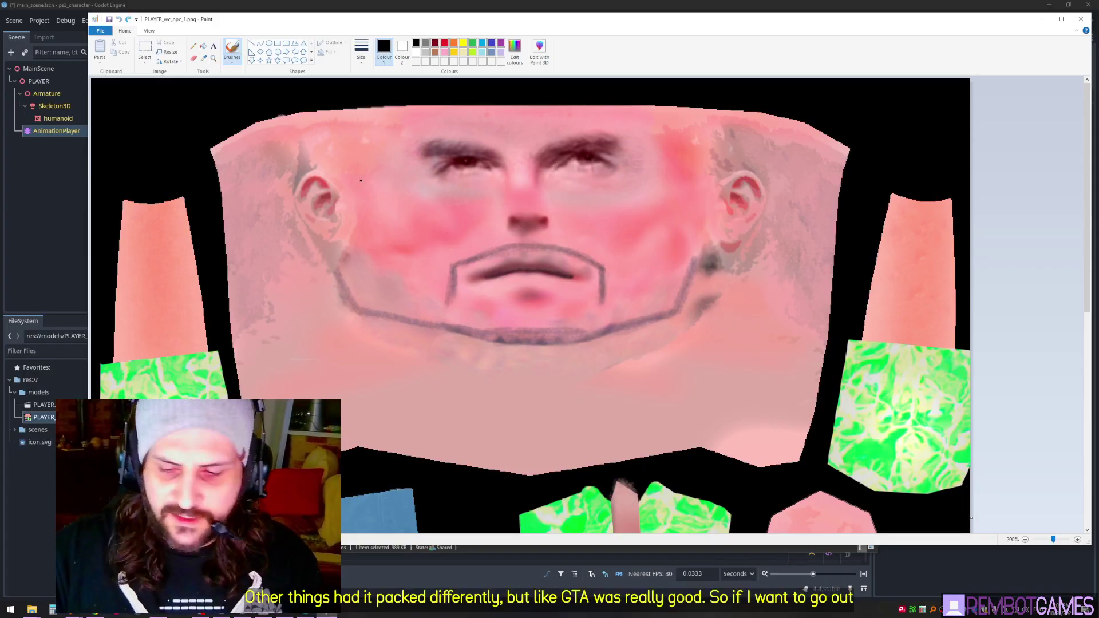
{"action": "key", "text": "alt"}
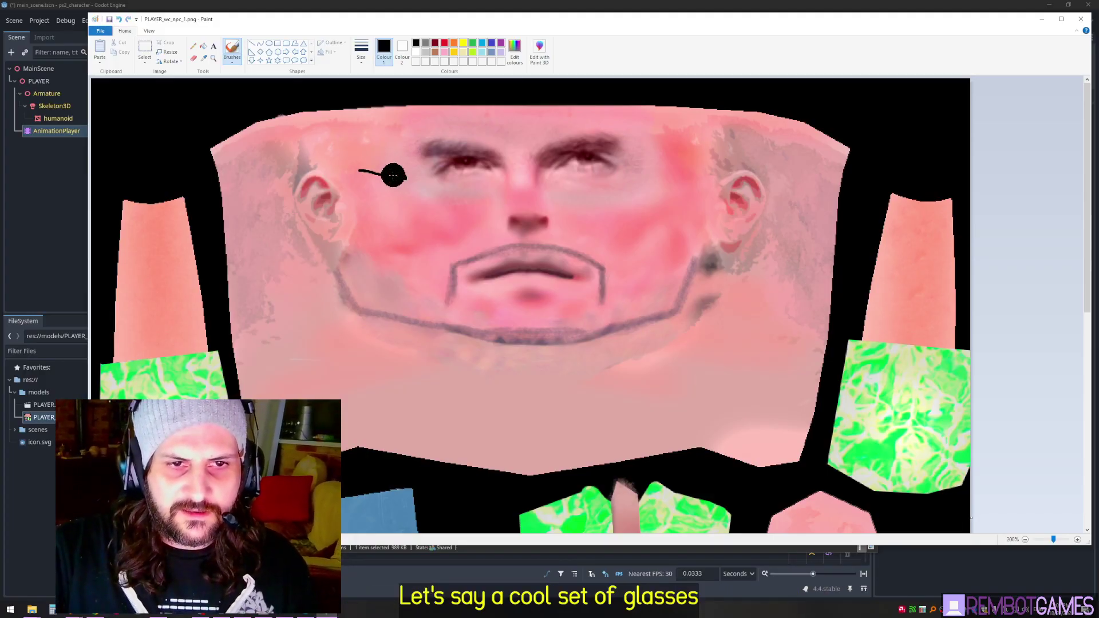
{"action": "key", "text": "ctrl+KP_Add"}
{"action": "key", "text": "ctrl+KP_Add"}
{"action": "key", "text": "ctrl+KP_Add"}
{"action": "key", "text": "ctrl+KP_Add"}
{"action": "key", "text": "ctrl+KP_Add"}
{"action": "key", "text": "ctrl+KP_Add"}
{"action": "key", "text": "ctrl+KP_Add"}
{"action": "key", "text": "ctrl+KP_Add"}
{"action": "key", "text": "ctrl+KP_Add"}
{"action": "key", "text": "ctrl+KP_Add"}
{"action": "left_click_drag", "start_coordinate": [449, 164], "coordinate": [493, 166]}
{"action": "mouse_move", "coordinate": [567, 159]}
{"action": "left_mouse_down"}
{"action": "mouse_move", "coordinate": [606, 162]}
{"action": "mouse_move", "coordinate": [533, 172]}
{"action": "left_mouse_up"}
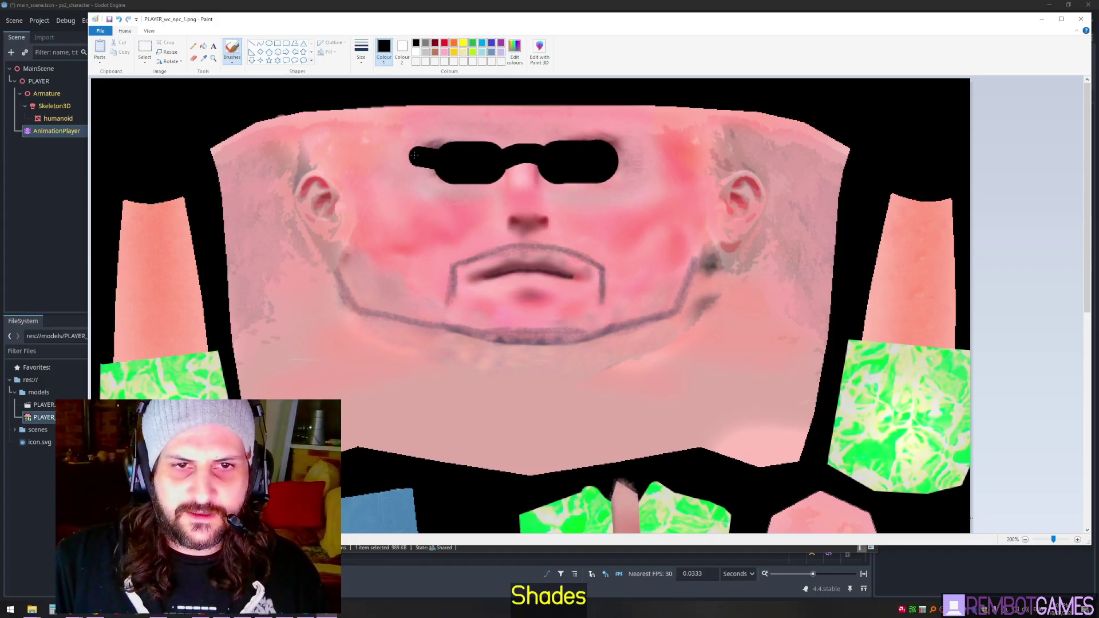
{"action": "left_click_drag", "start_coordinate": [414, 155], "coordinate": [395, 153]}
{"action": "left_click_drag", "start_coordinate": [611, 151], "coordinate": [659, 143]}
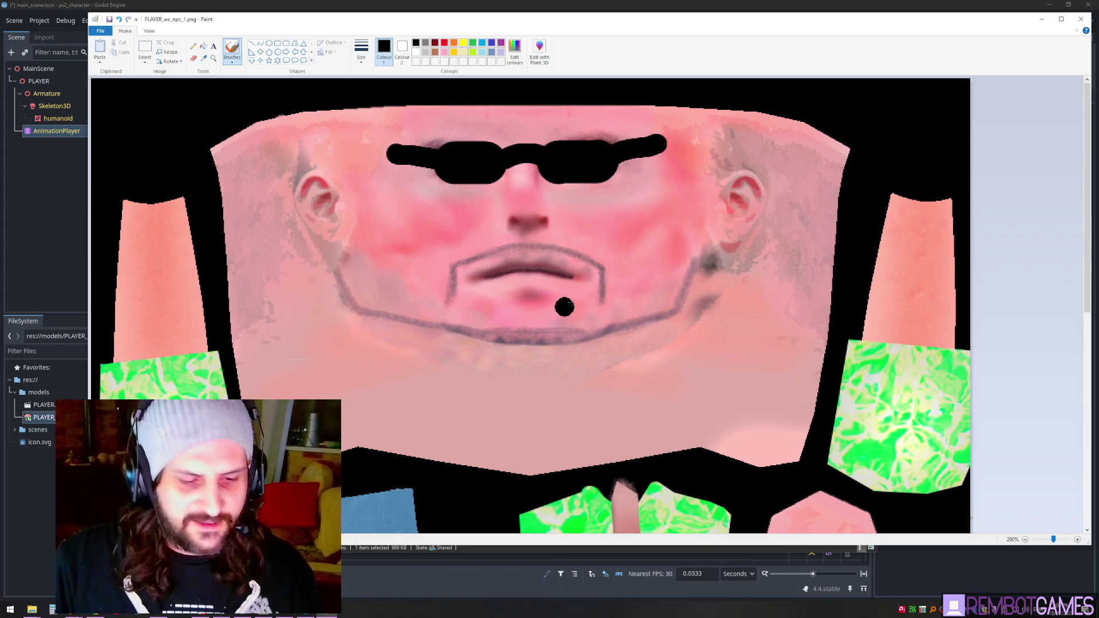
Step: Save the texture and switch to Godot to check the painted sunglasses on the character's face
{"action": "key", "text": "alt+Tab"}
{"action": "key", "text": "alt+Tab"}
{"action": "key", "text": "Tab"}
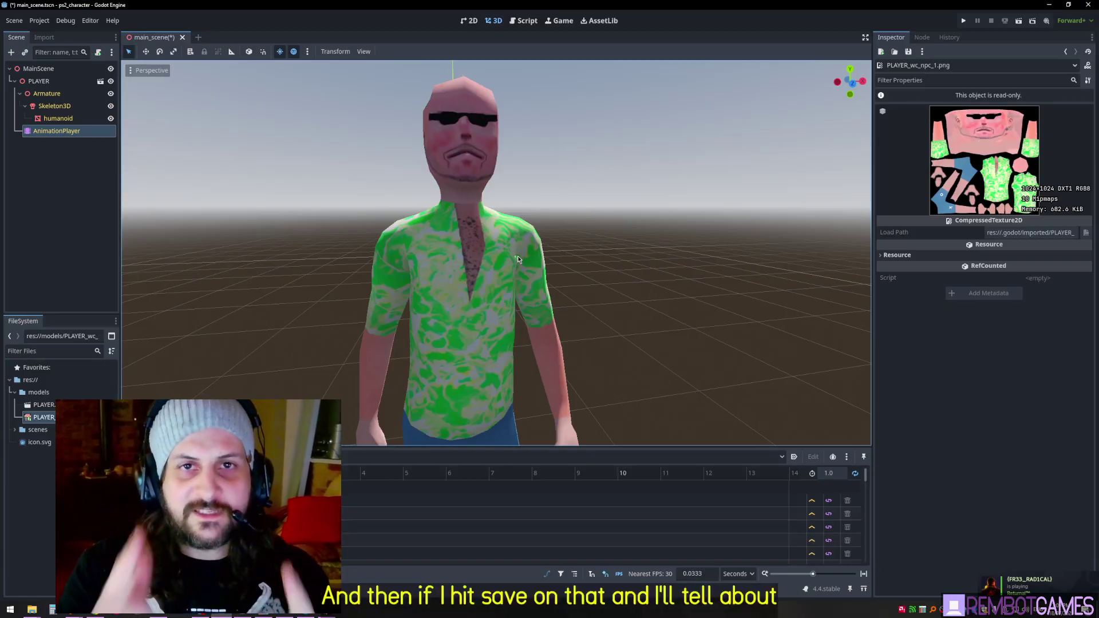
{"action": "middle_click_drag", "start_coordinate": [391, 141], "coordinate": [454, 247]}
{"action": "scroll", "coordinate": [472, 237], "scroll_direction": "up", "scroll_amount": 3}
{"action": "scroll", "coordinate": [473, 232], "scroll_direction": "down", "scroll_amount": 3}
Step: Switch back to Paint and examine the texture from the face down to the shirt and leg pieces
{"action": "key", "text": "alt+Tab"}
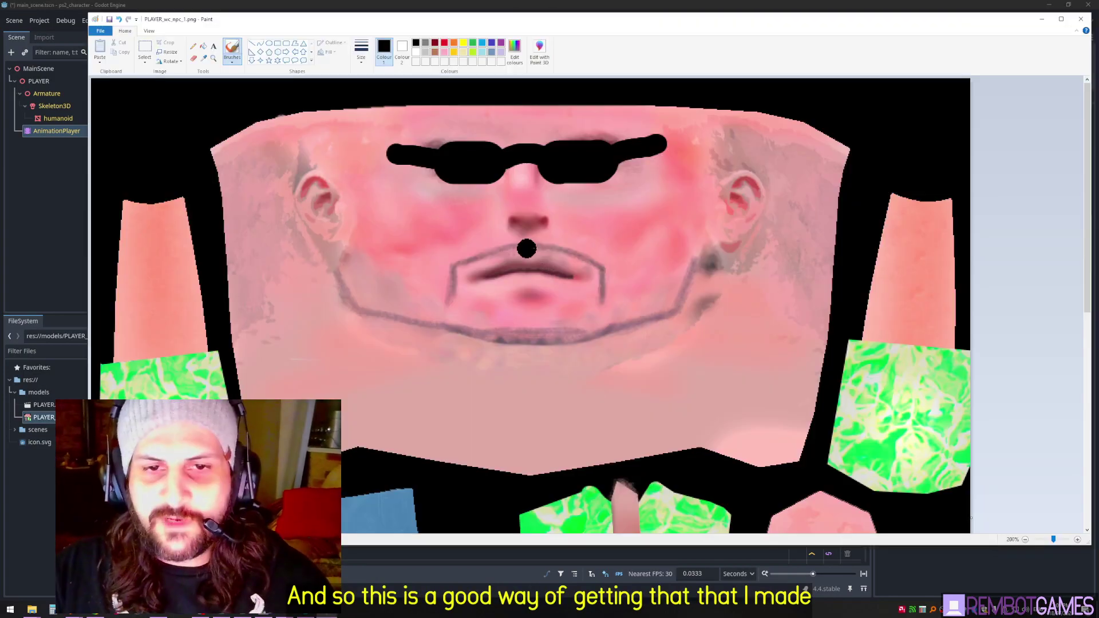
{"action": "scroll", "coordinate": [592, 211], "scroll_direction": "down", "scroll_amount": 5}
{"action": "scroll", "coordinate": [584, 252], "scroll_direction": "up", "scroll_amount": 2}
{"action": "scroll", "coordinate": [581, 258], "scroll_direction": "down", "scroll_amount": 1, "text": "ctrl"}
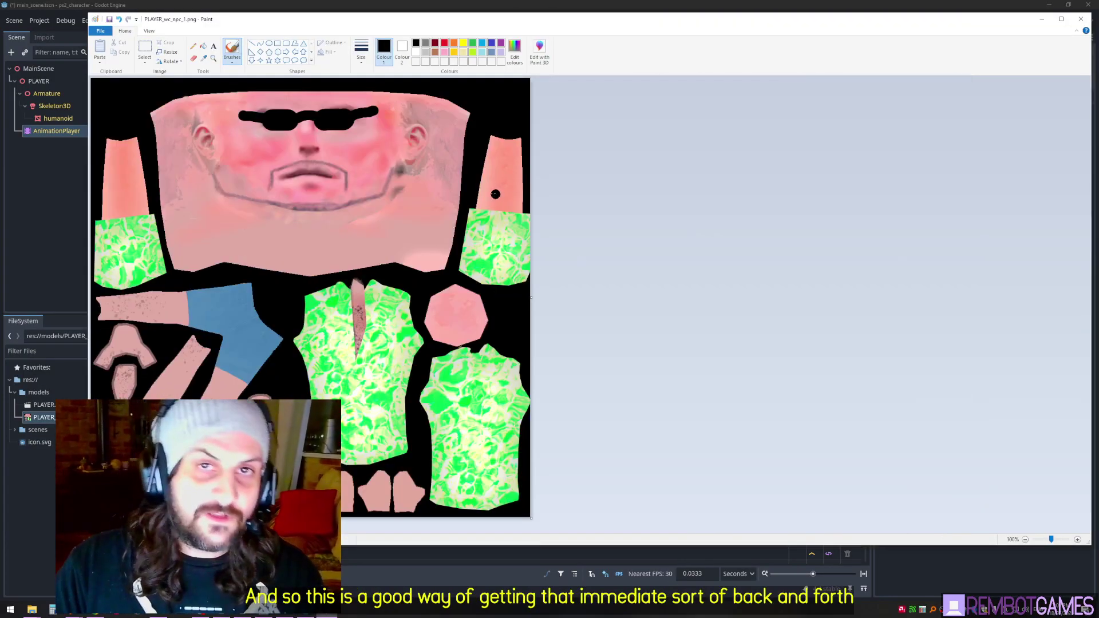
{"action": "scroll", "coordinate": [417, 336], "scroll_direction": "up", "scroll_amount": 2, "text": "ctrl"}
{"action": "scroll", "coordinate": [454, 334], "scroll_direction": "down", "scroll_amount": 2}
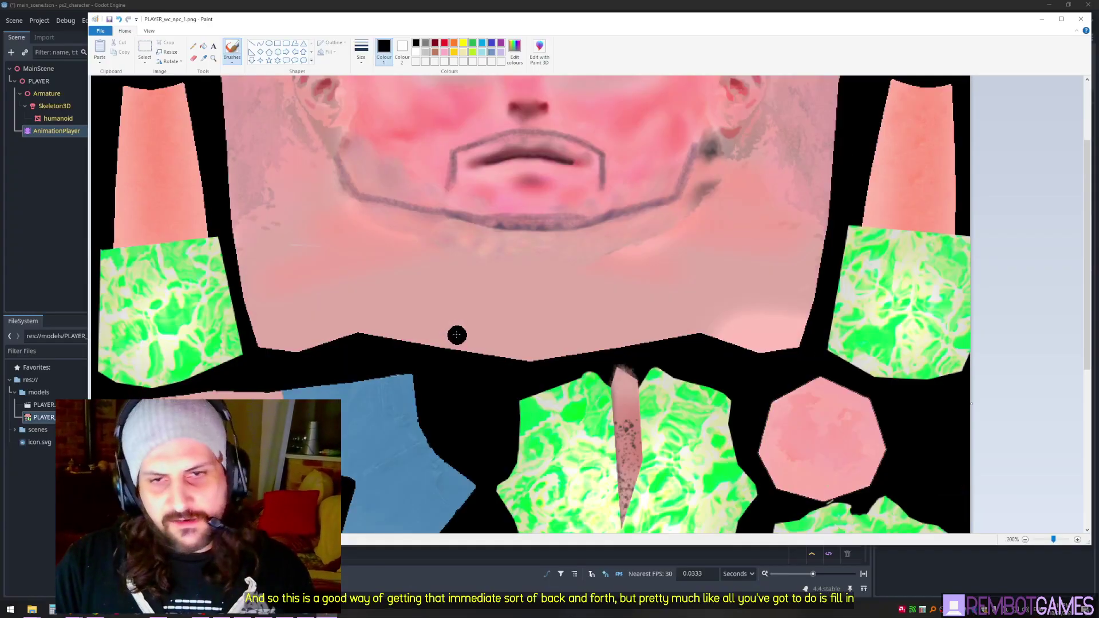
{"action": "scroll", "coordinate": [532, 291], "scroll_direction": "up", "scroll_amount": 2}
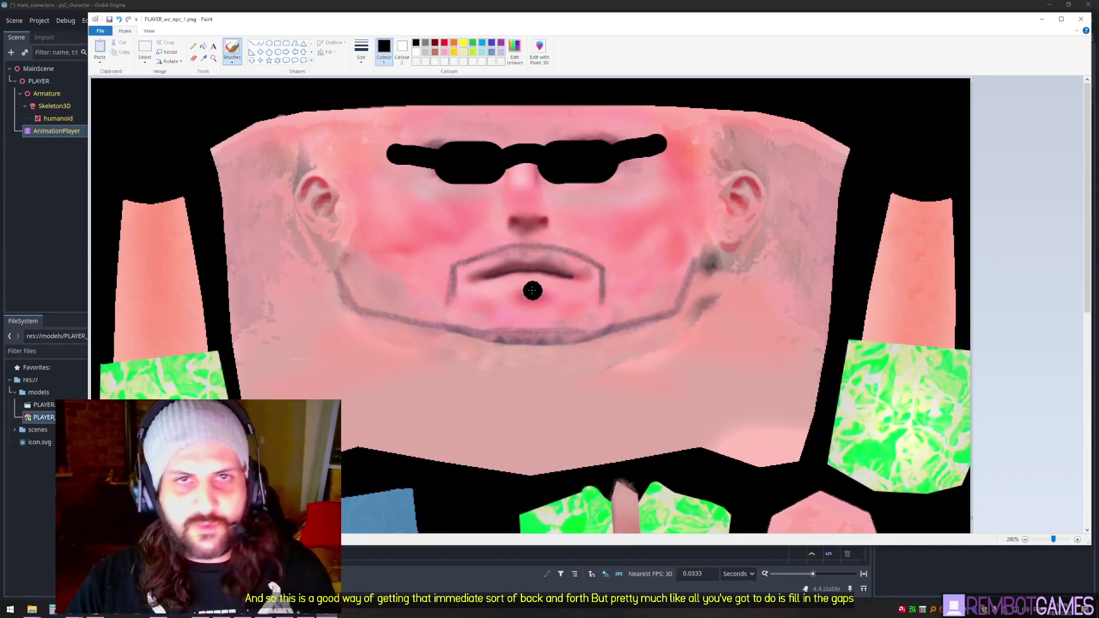
{"action": "scroll", "coordinate": [532, 291], "scroll_direction": "down", "scroll_amount": 6}
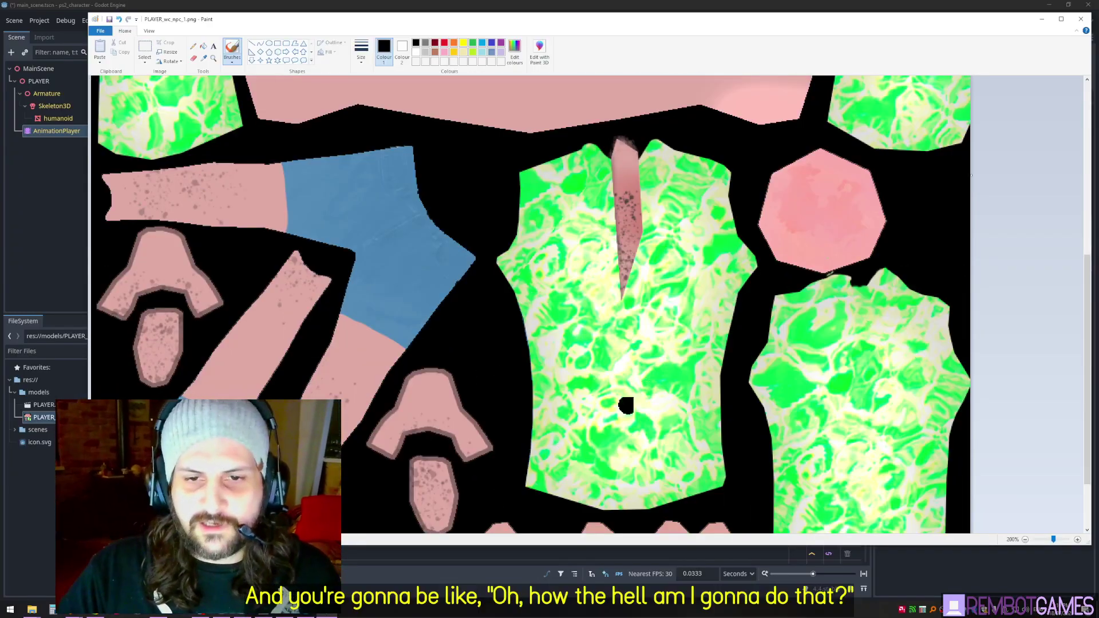
{"action": "scroll", "coordinate": [625, 405], "scroll_direction": "down", "scroll_amount": 1}
Step: Examine the face texture up close around the sunglasses, nose and mouth
{"action": "scroll", "coordinate": [636, 334], "scroll_direction": "up", "scroll_amount": 7}
{"action": "scroll", "coordinate": [551, 347], "scroll_direction": "up", "scroll_amount": 1, "text": "ctrl"}
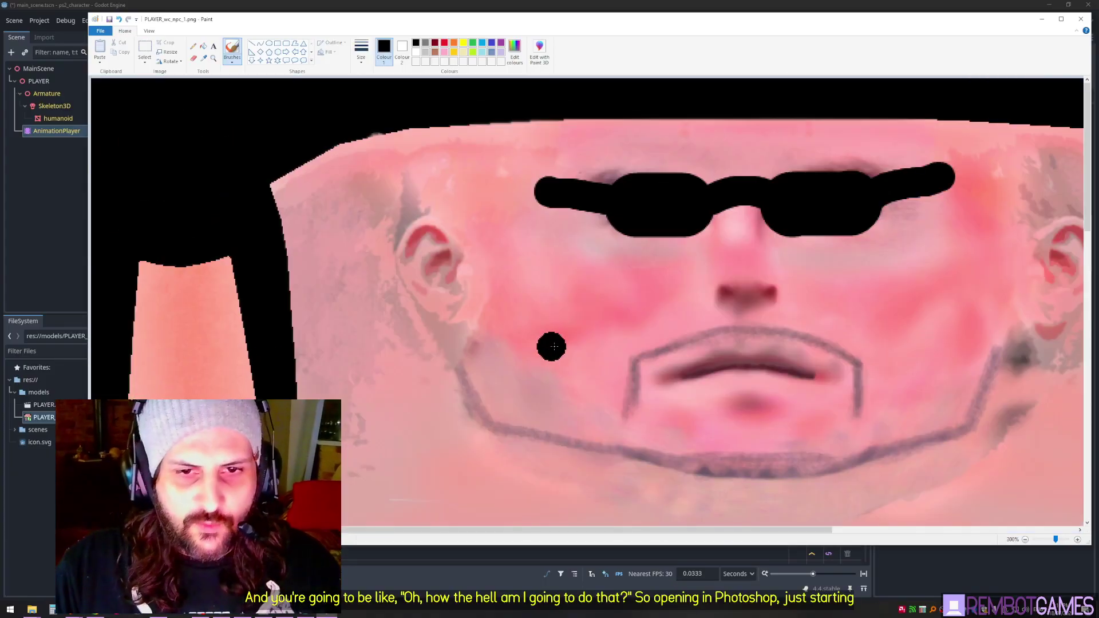
{"action": "scroll", "coordinate": [553, 347], "scroll_direction": "up", "scroll_amount": 1, "text": "ctrl"}
{"action": "left_click_drag", "start_coordinate": [406, 530], "coordinate": [626, 528]}
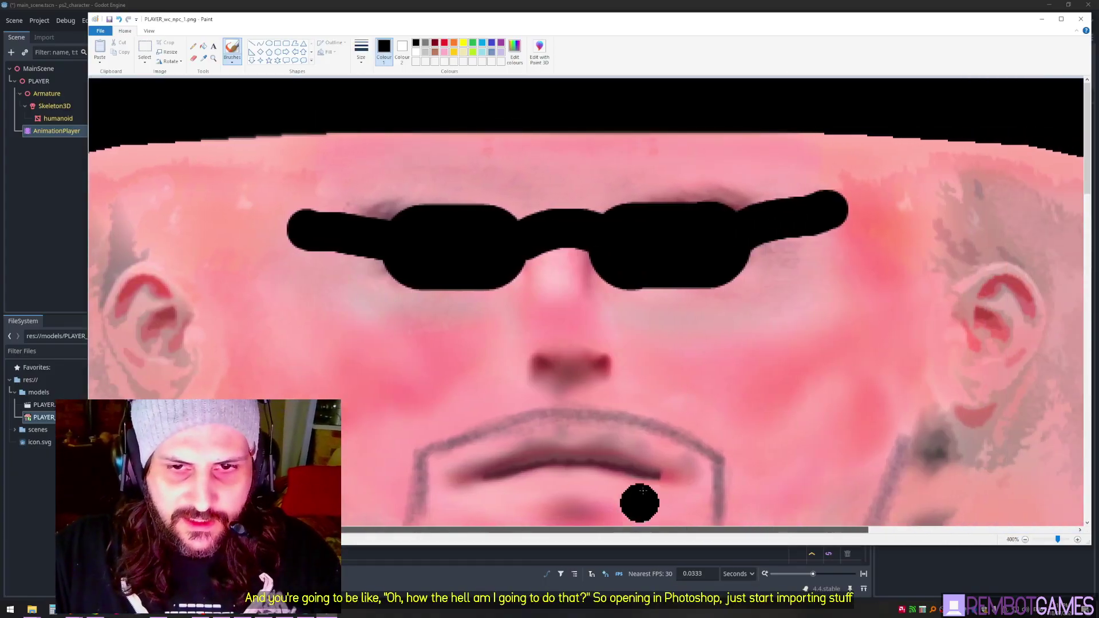
{"action": "scroll", "coordinate": [658, 418], "scroll_direction": "down", "scroll_amount": 7}
{"action": "scroll", "coordinate": [647, 218], "scroll_direction": "up", "scroll_amount": 3}
{"action": "scroll", "coordinate": [672, 277], "scroll_direction": "up", "scroll_amount": 3, "text": "ctrl"}
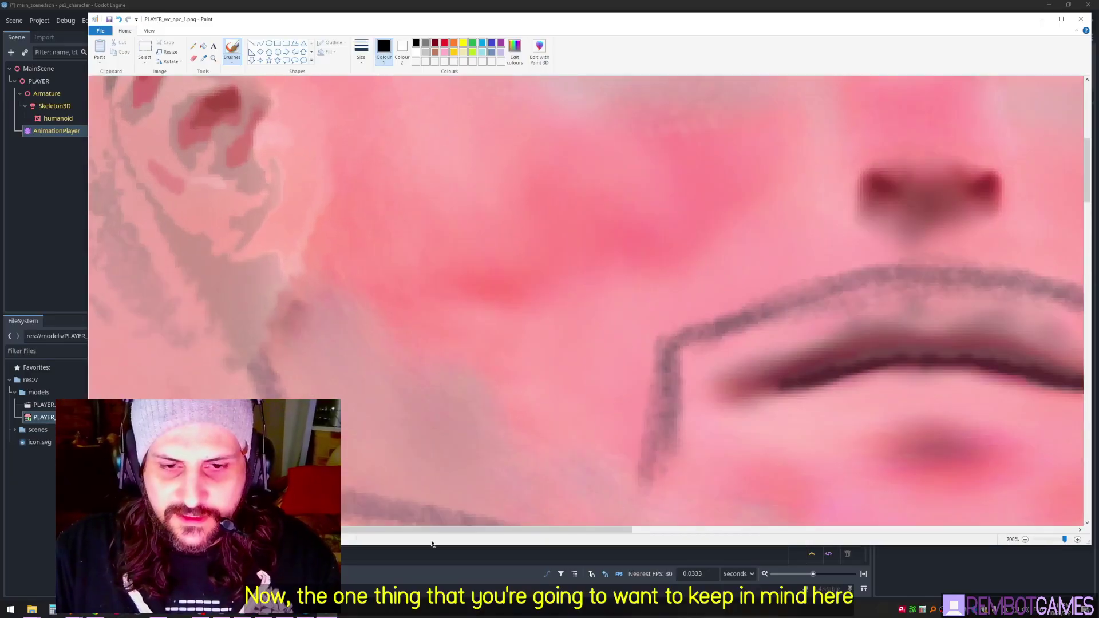
{"action": "mouse_move", "coordinate": [441, 530]}
{"action": "left_mouse_down"}
{"action": "mouse_move", "coordinate": [555, 530]}
{"action": "mouse_move", "coordinate": [546, 530]}
{"action": "left_mouse_up"}
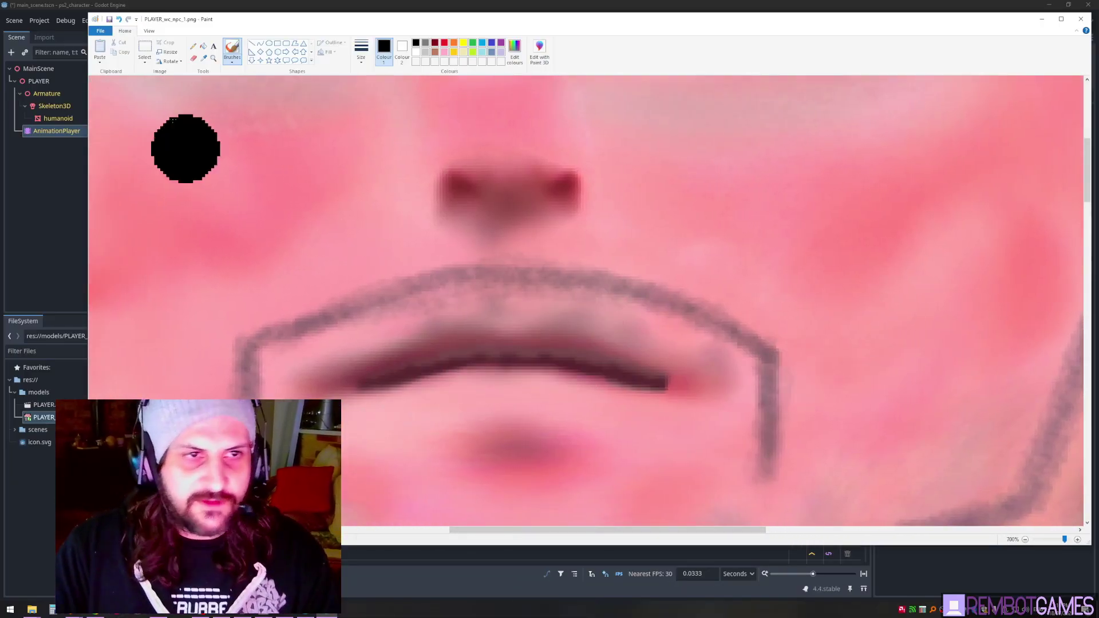
Step: Try outlining the dark mouth area in black with the Pencil and undo the strokes
{"action": "left_click", "coordinate": [193, 48]}
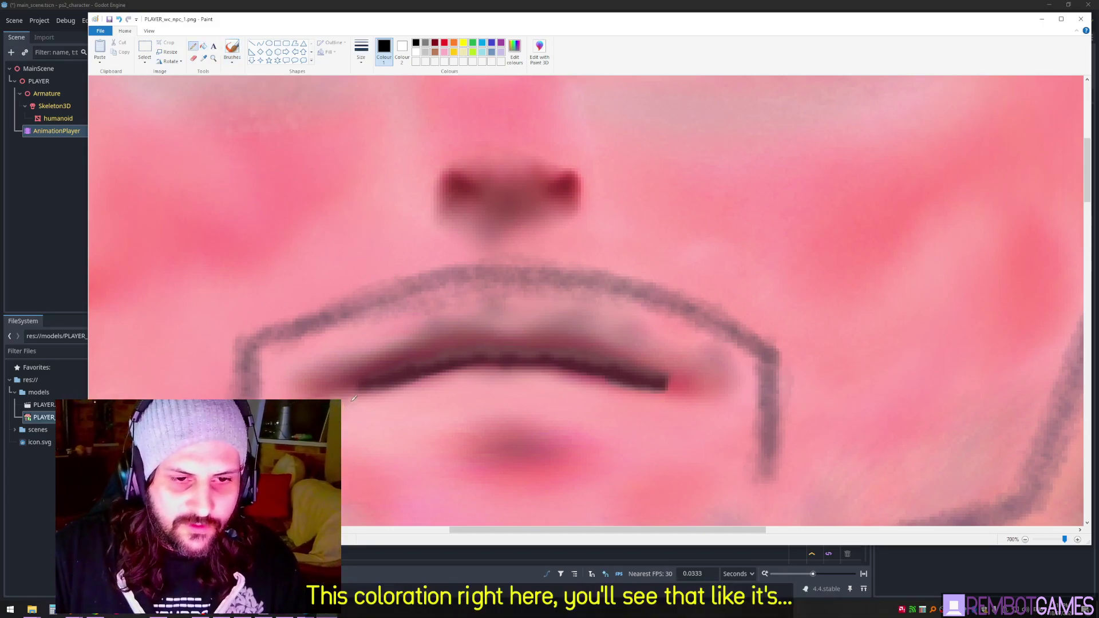
{"action": "left_click_drag", "start_coordinate": [354, 398], "coordinate": [356, 384]}
{"action": "left_click_drag", "start_coordinate": [427, 357], "coordinate": [530, 336]}
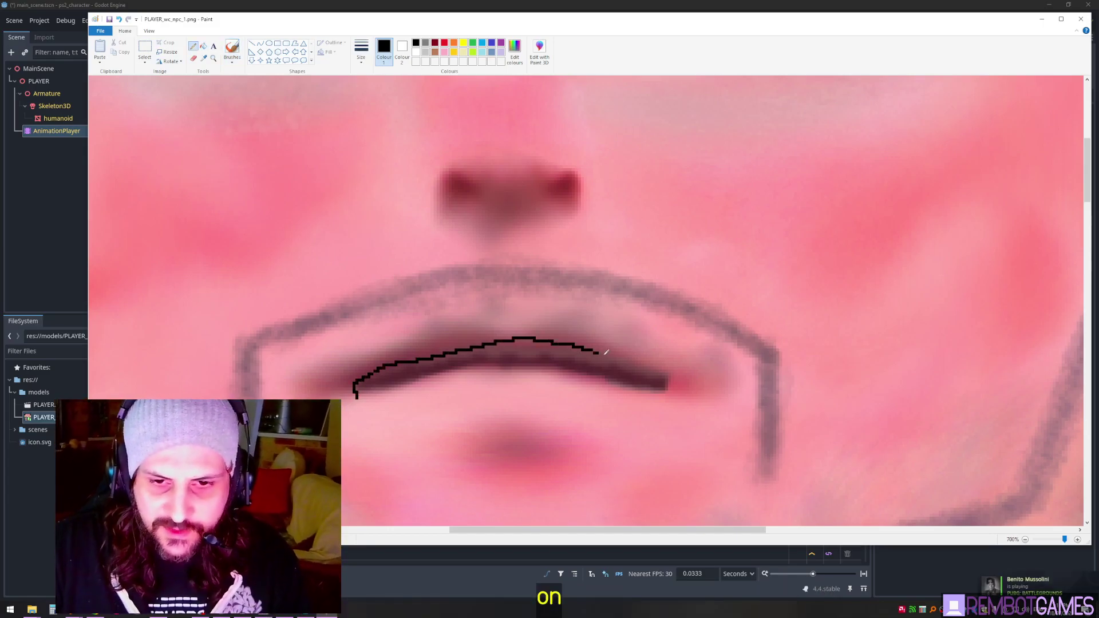
{"action": "mouse_move", "coordinate": [606, 352]}
{"action": "left_mouse_down"}
{"action": "mouse_move", "coordinate": [673, 371]}
{"action": "mouse_move", "coordinate": [578, 371]}
{"action": "left_mouse_up"}
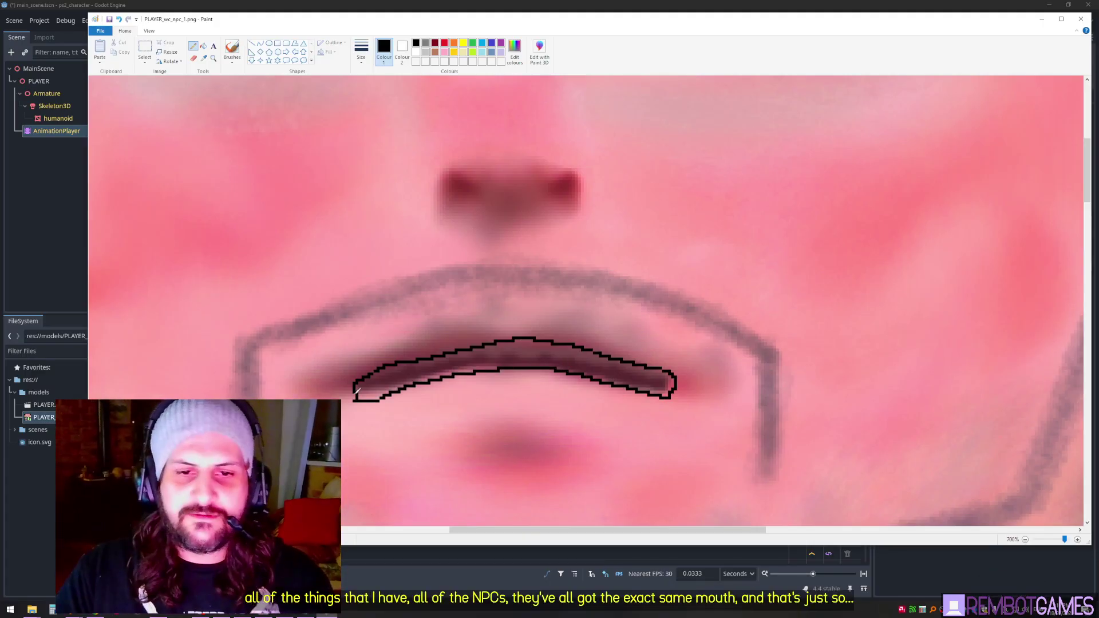
{"action": "key", "text": "ctrl+z"}
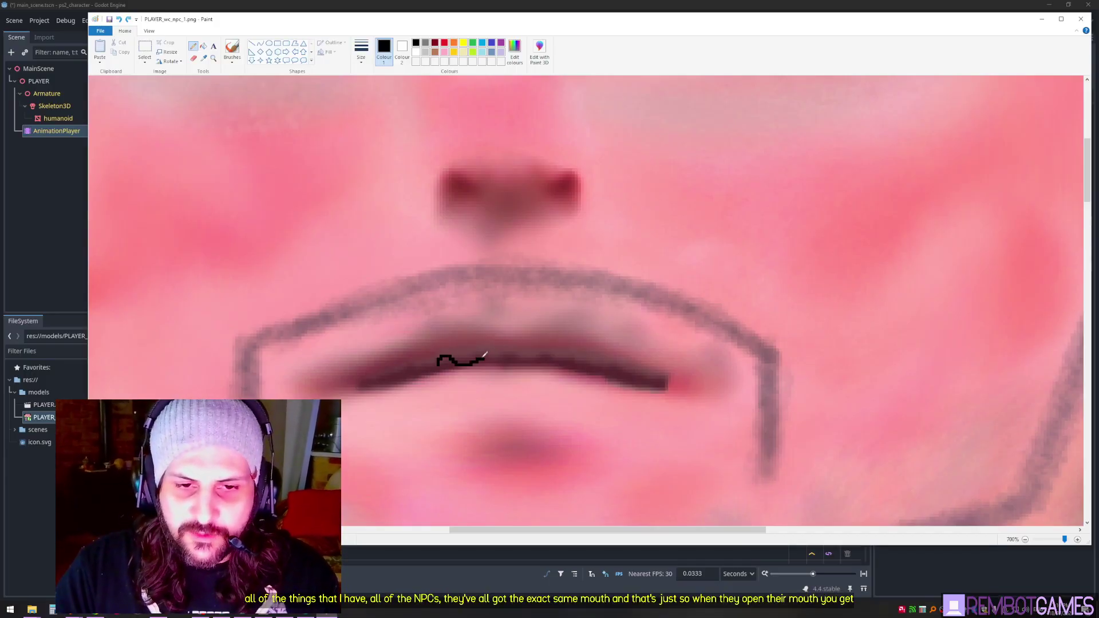
{"action": "key", "text": "ctrl+z"}
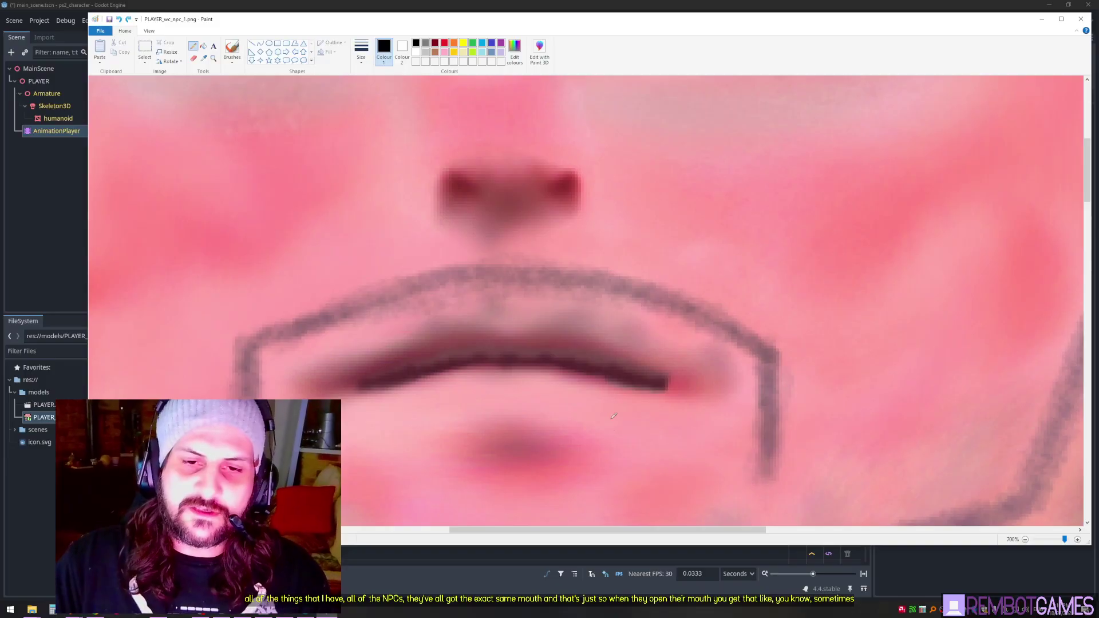
Step: Examine the ear and side of the head up close, and the whole texture layout with the sunglasses
{"action": "scroll", "coordinate": [642, 363], "scroll_direction": "down", "scroll_amount": 2, "text": "ctrl"}
{"action": "scroll", "coordinate": [575, 345], "scroll_direction": "down", "scroll_amount": 2, "text": "ctrl"}
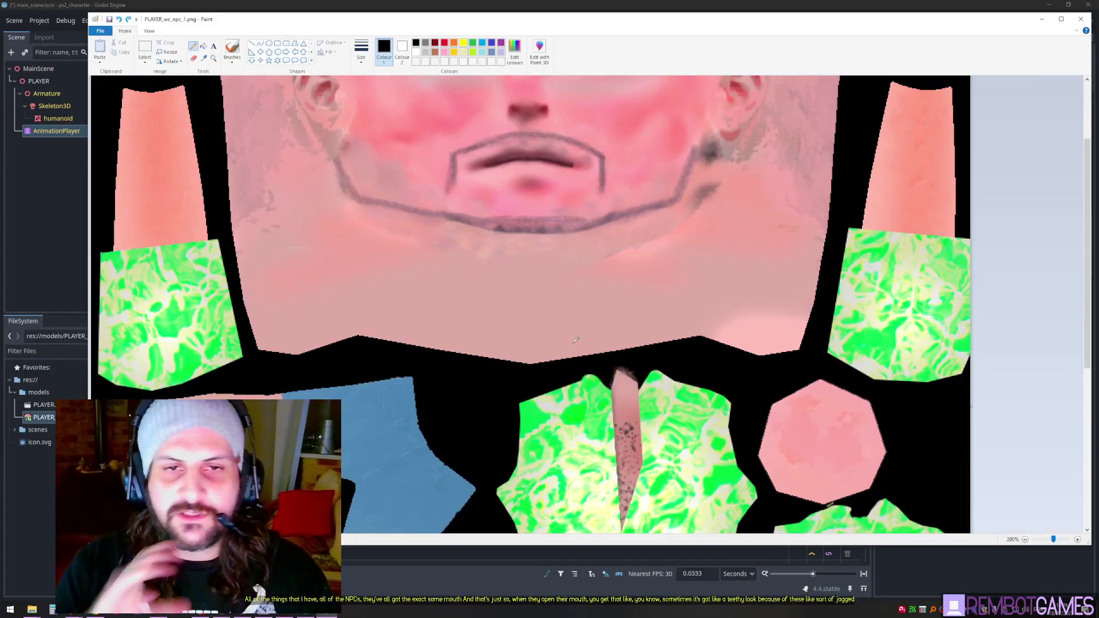
{"action": "scroll", "coordinate": [587, 338], "scroll_direction": "up", "scroll_amount": 2}
{"action": "scroll", "coordinate": [582, 285], "scroll_direction": "up", "scroll_amount": 3, "text": "ctrl"}
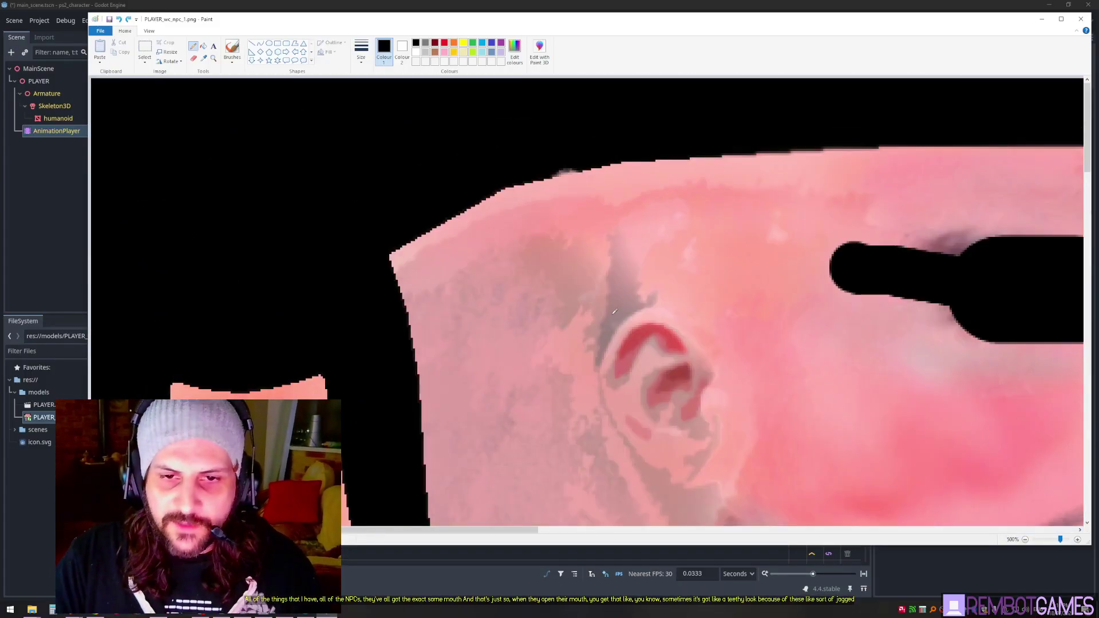
{"action": "scroll", "coordinate": [579, 292], "scroll_direction": "down", "scroll_amount": 2, "text": "ctrl"}
{"action": "mouse_move", "coordinate": [417, 530]}
{"action": "left_mouse_down"}
{"action": "mouse_move", "coordinate": [479, 531]}
{"action": "mouse_move", "coordinate": [553, 481]}
{"action": "left_mouse_up"}
{"action": "scroll", "coordinate": [611, 395], "scroll_direction": "down", "scroll_amount": 2, "text": "ctrl"}
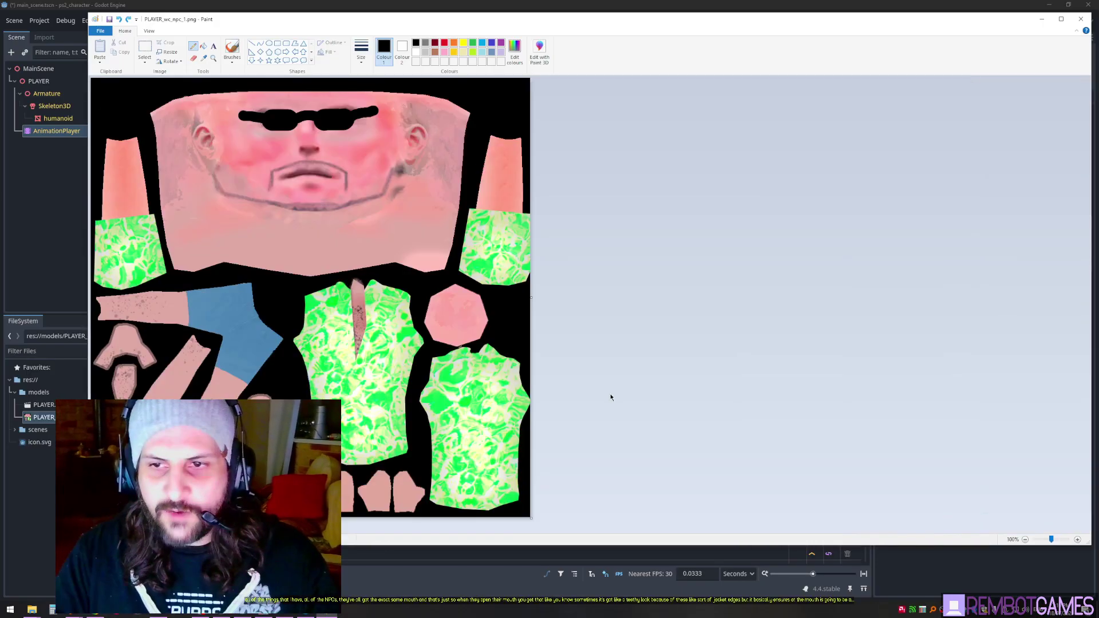
Step: Draw black nose rings, earrings, a piercing below the lip and the neck lettering "LOVE FARTS" on the face texture
{"action": "scroll", "coordinate": [609, 386], "scroll_direction": "up", "scroll_amount": 2, "text": "ctrl"}
{"action": "scroll", "coordinate": [608, 378], "scroll_direction": "down", "scroll_amount": 1, "text": "ctrl"}
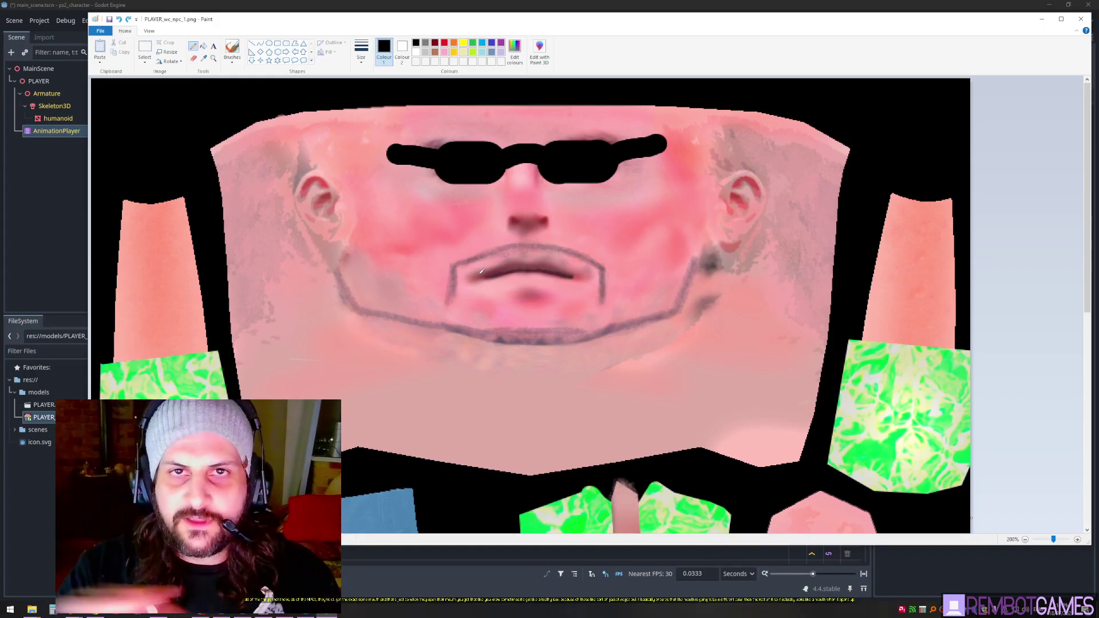
{"action": "scroll", "coordinate": [481, 271], "scroll_direction": "down", "scroll_amount": 6}
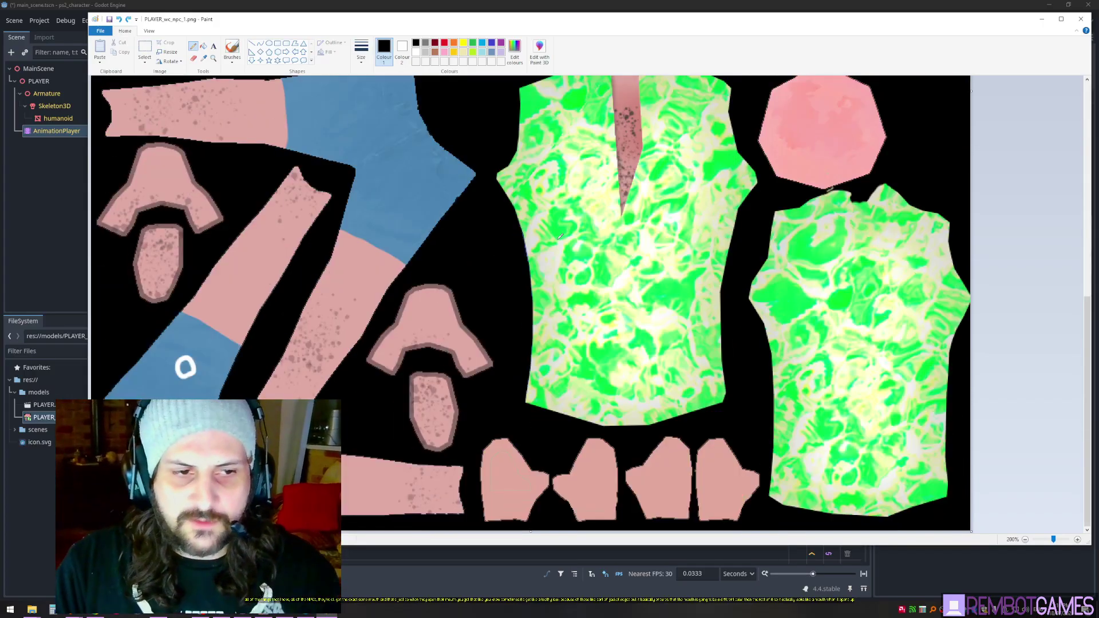
{"action": "scroll", "coordinate": [525, 286], "scroll_direction": "up", "scroll_amount": 6}
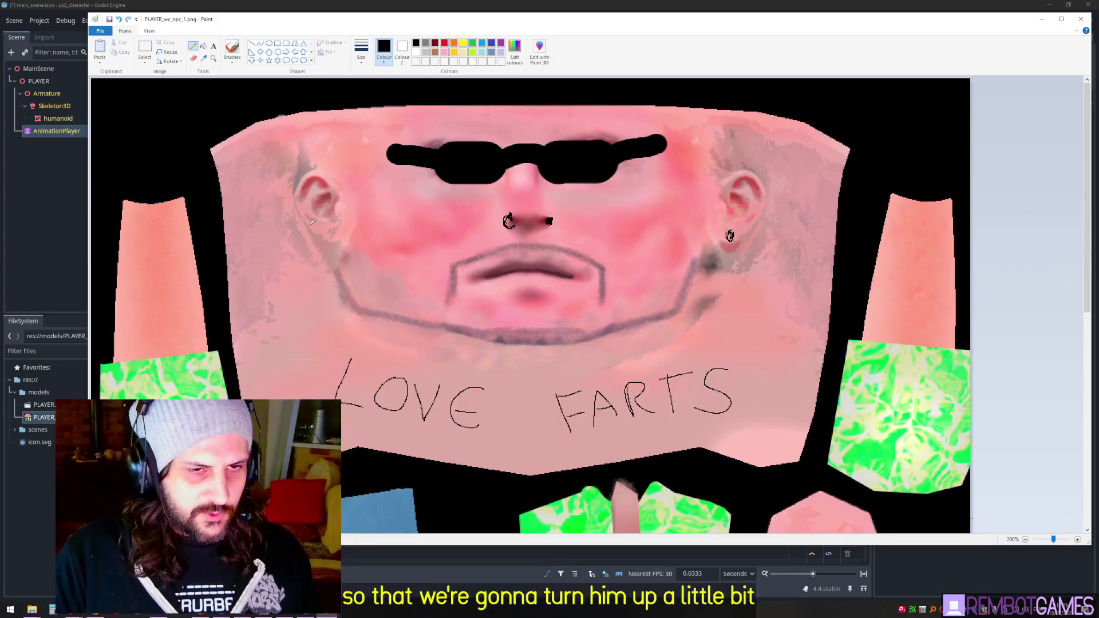
{"action": "left_click_drag", "start_coordinate": [327, 236], "coordinate": [332, 226]}
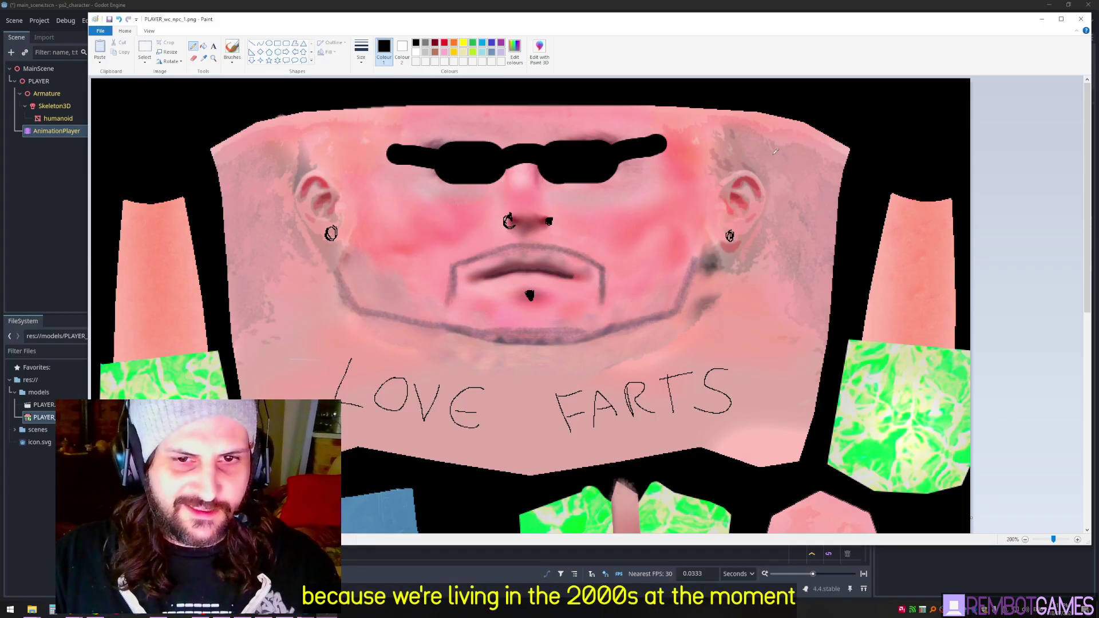
Step: Switch to Godot and examine the earring on the side of the character's head up close
{"action": "key", "text": "alt+Tab"}
{"action": "middle_click_drag", "start_coordinate": [519, 223], "coordinate": [569, 260]}
{"action": "scroll", "coordinate": [538, 284], "scroll_direction": "up", "scroll_amount": 8}
{"action": "scroll", "coordinate": [538, 290], "scroll_direction": "up", "scroll_amount": 8}
{"action": "scroll", "coordinate": [605, 289], "scroll_direction": "up", "scroll_amount": 4}
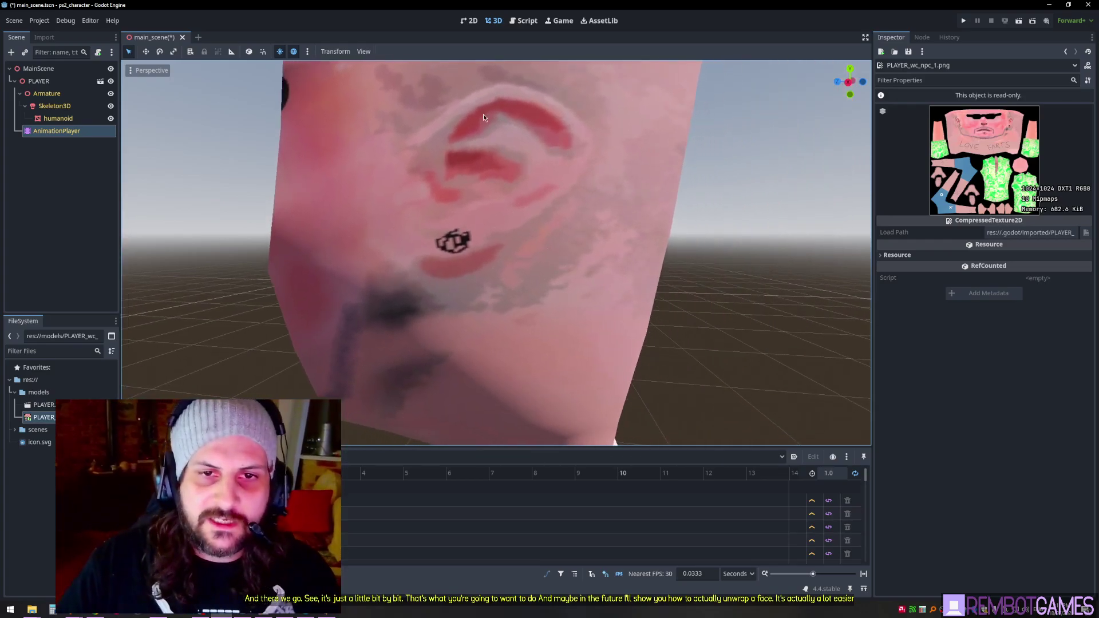
Step: Switch to Paint, try a black outline around the texture's right-hand ear, save it and check it on the Godot model
{"action": "key", "text": "alt+Tab"}
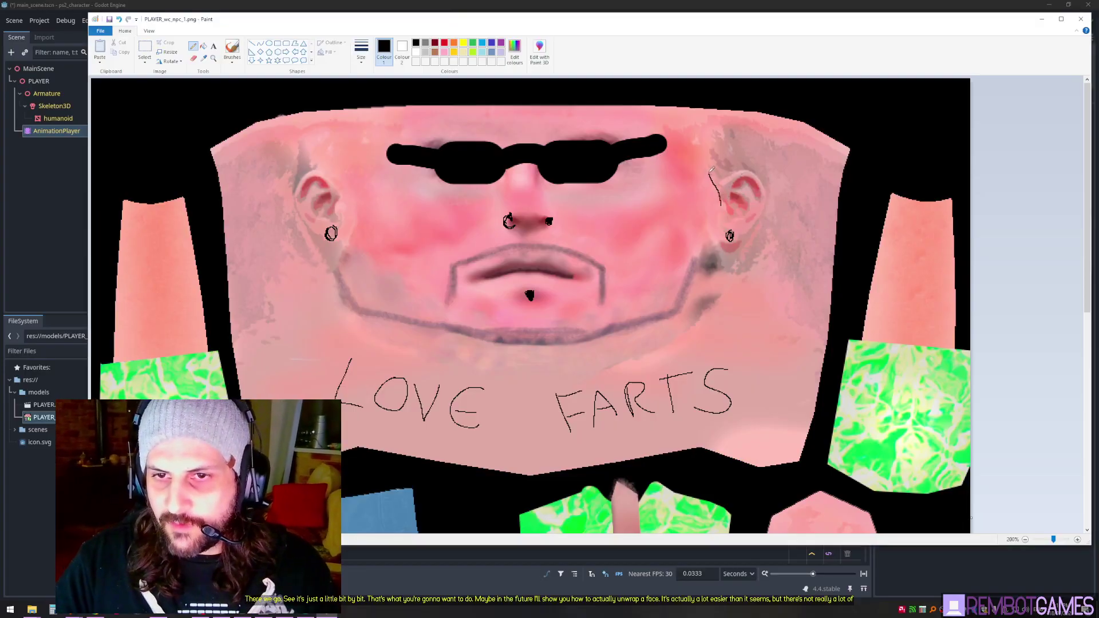
{"action": "left_click_drag", "start_coordinate": [713, 170], "coordinate": [744, 157]}
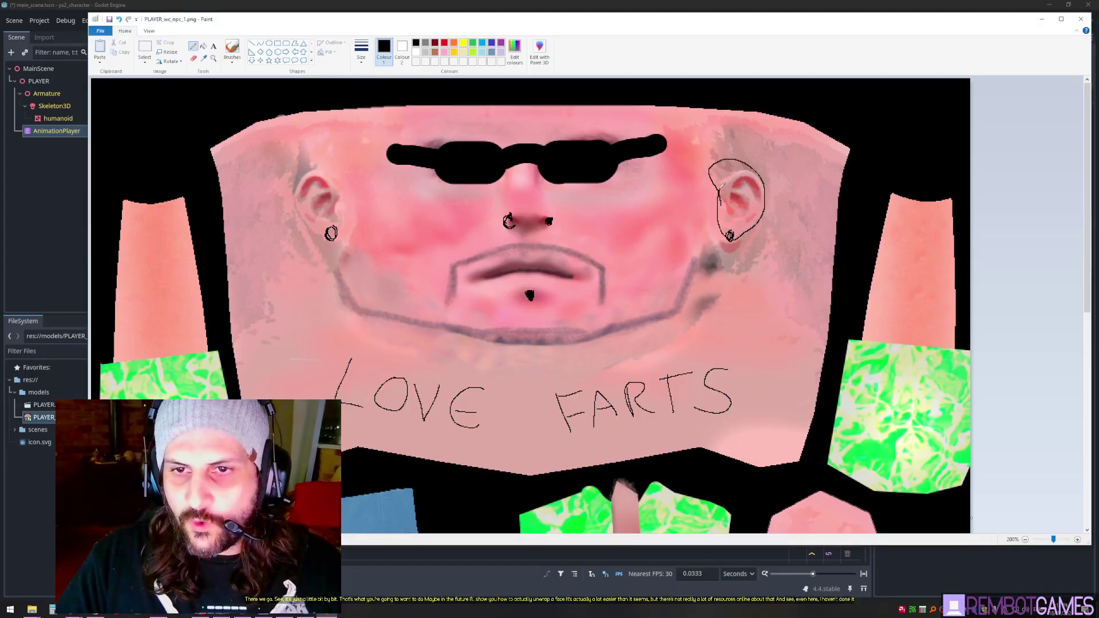
{"action": "key", "text": "ctrl+s"}
{"action": "key", "text": "alt+Tab"}
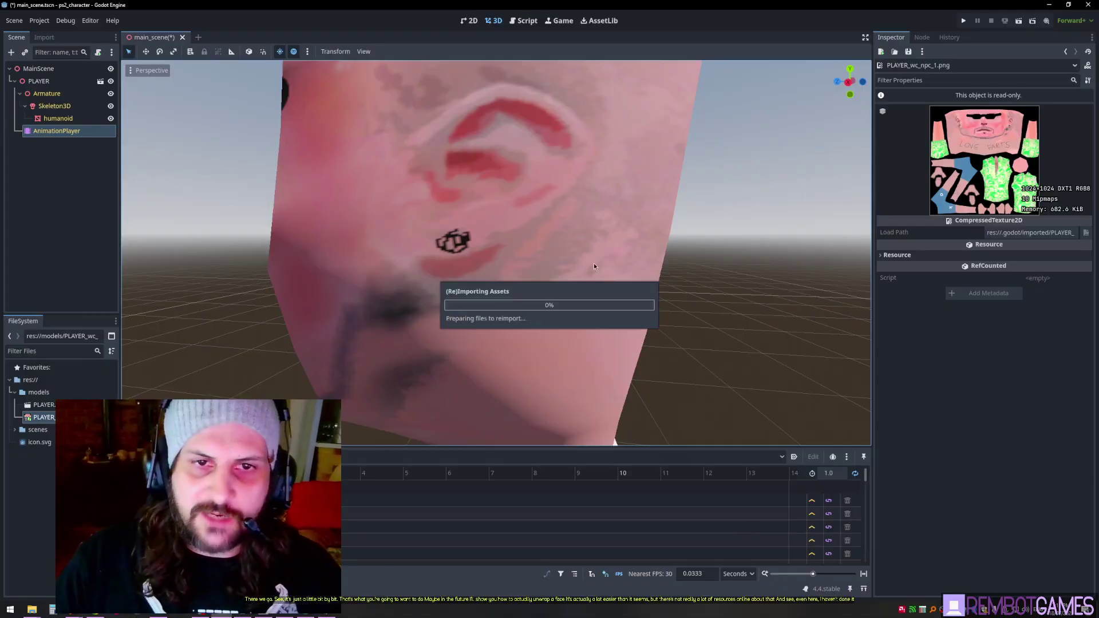
{"action": "scroll", "coordinate": [546, 218], "scroll_direction": "down", "scroll_amount": 6}
{"action": "middle_click_drag", "start_coordinate": [546, 220], "coordinate": [559, 221]}
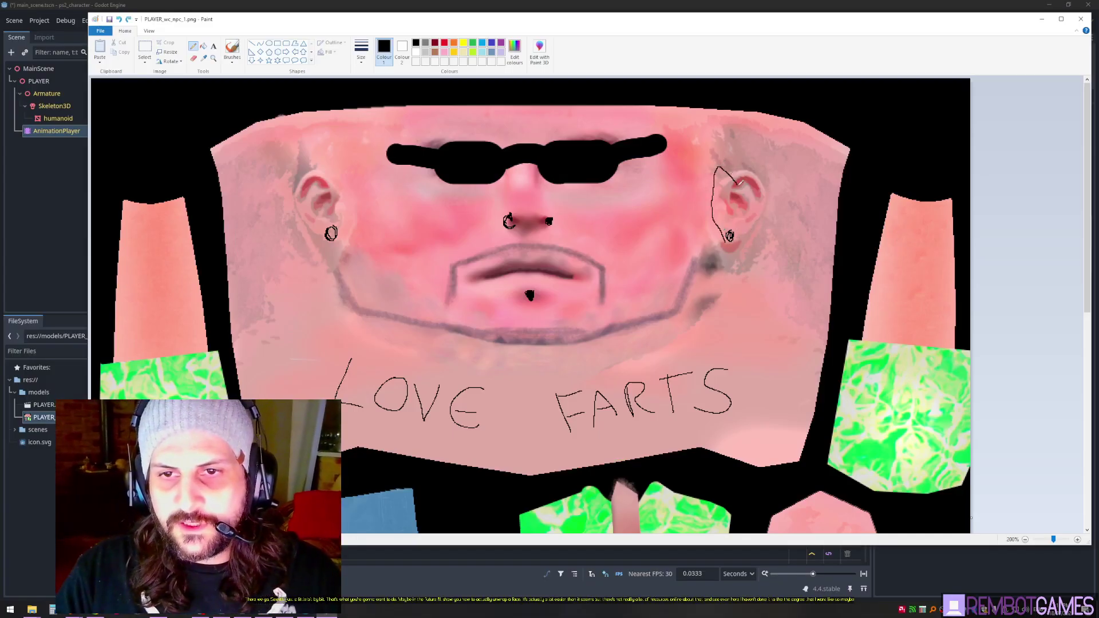
Step: Redraw the ear's black outline with its front edge on the cheek side and check its shape on the Godot model
{"action": "key", "text": "alt+Tab"}
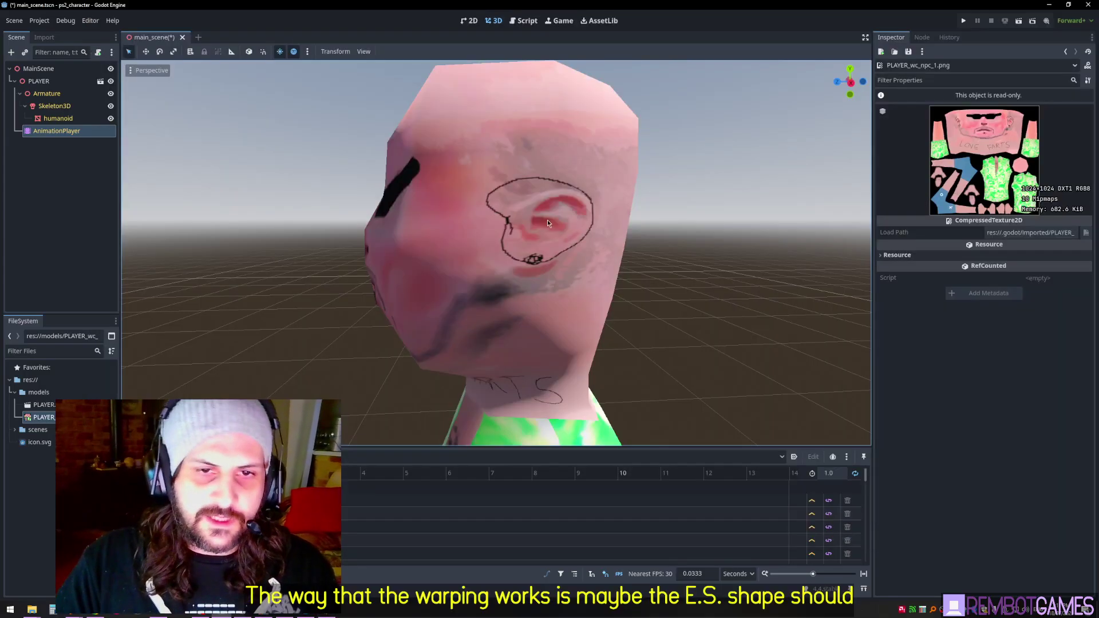
{"action": "middle_click_drag", "start_coordinate": [608, 202], "coordinate": [572, 170]}
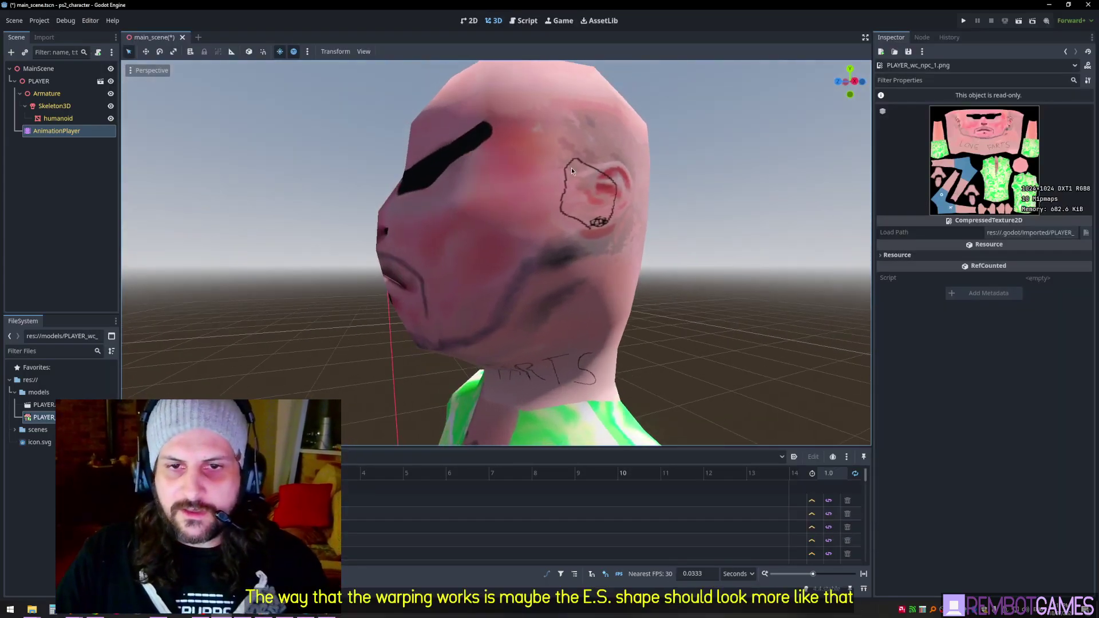